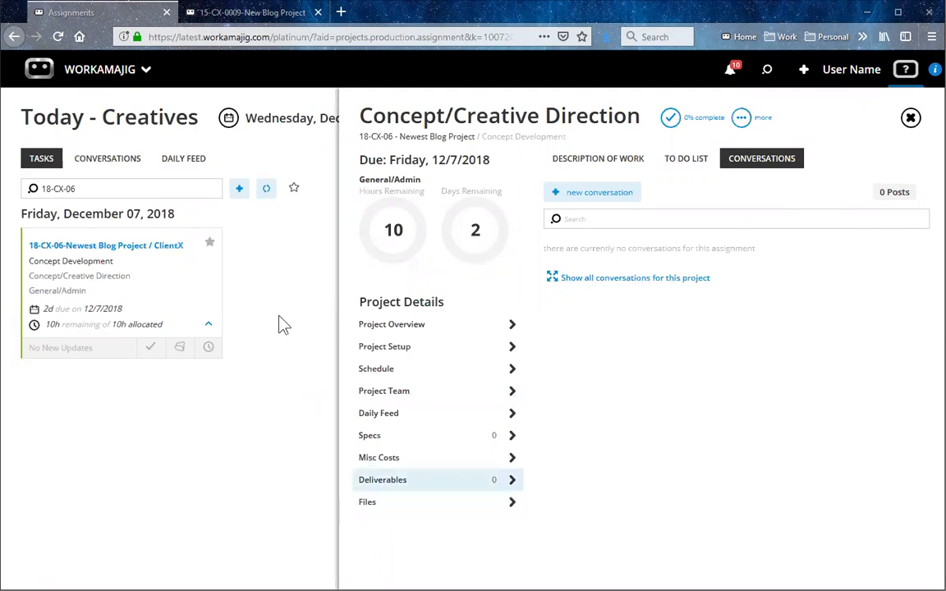
Examine the advanced transaction preferences for deliverables in System Setup, covering internal and client review, options and review steps.
click(268, 14)
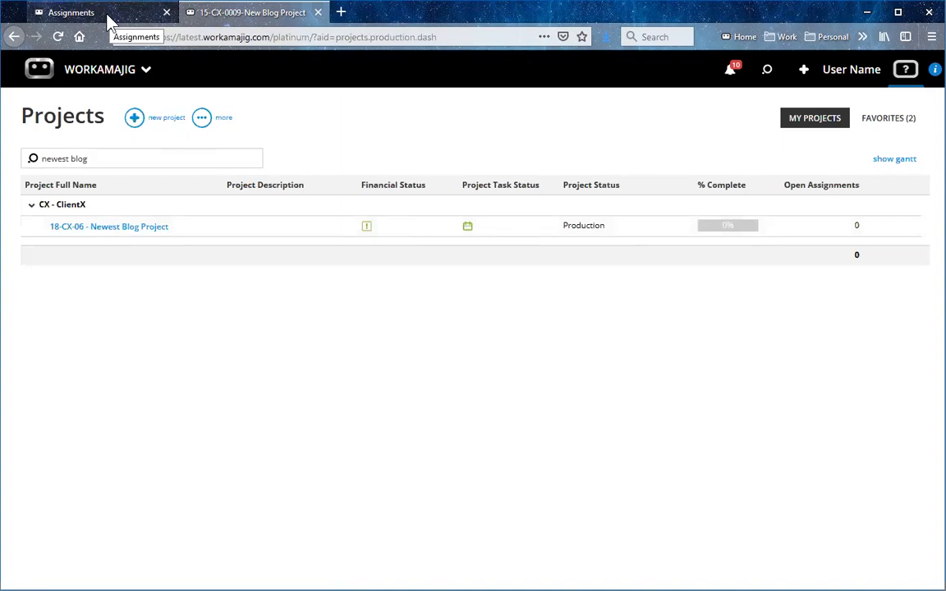
click(99, 80)
click(805, 138)
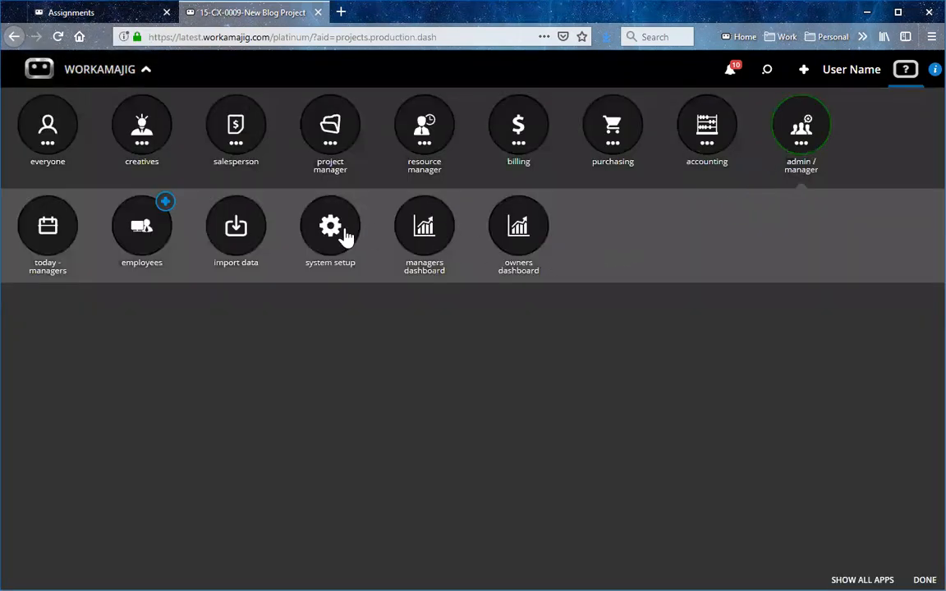
click(321, 236)
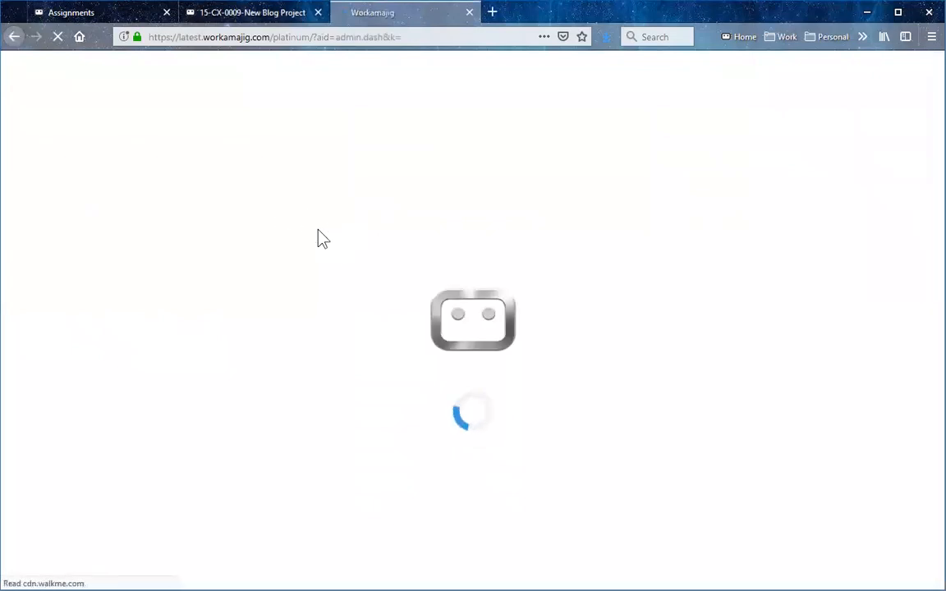
click(380, 450)
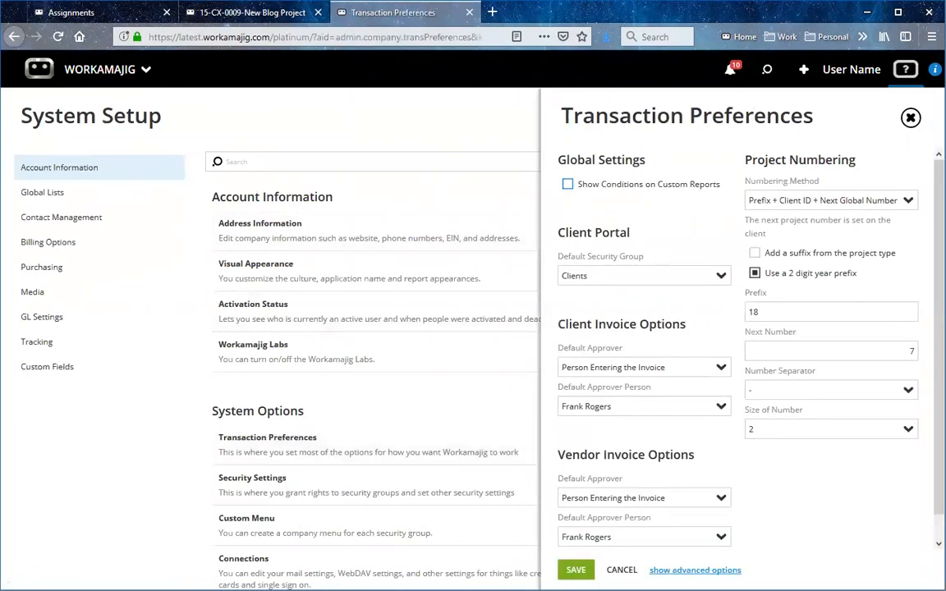
click(695, 570)
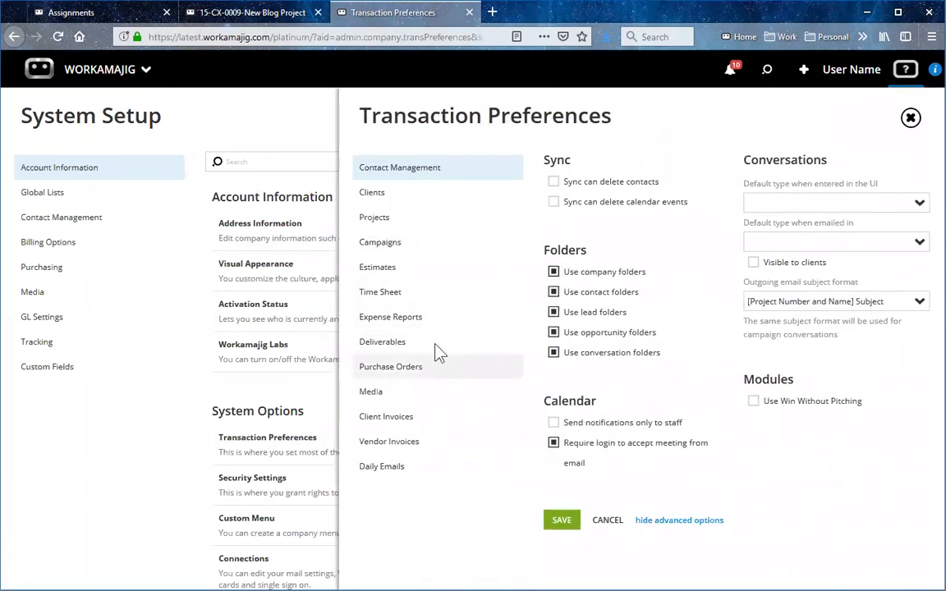
click(436, 346)
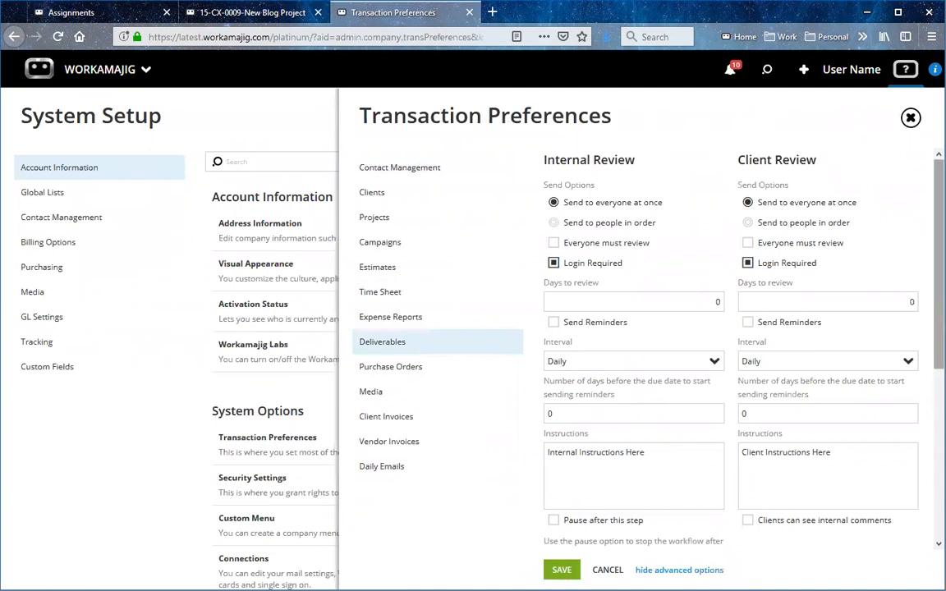
scroll(727, 466, down, 5)
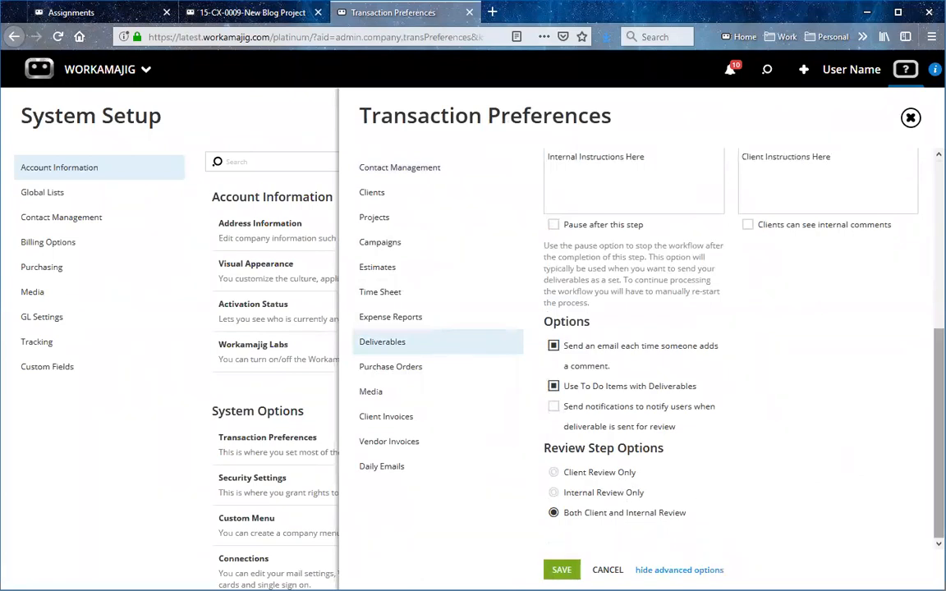
scroll(646, 228, up, 4)
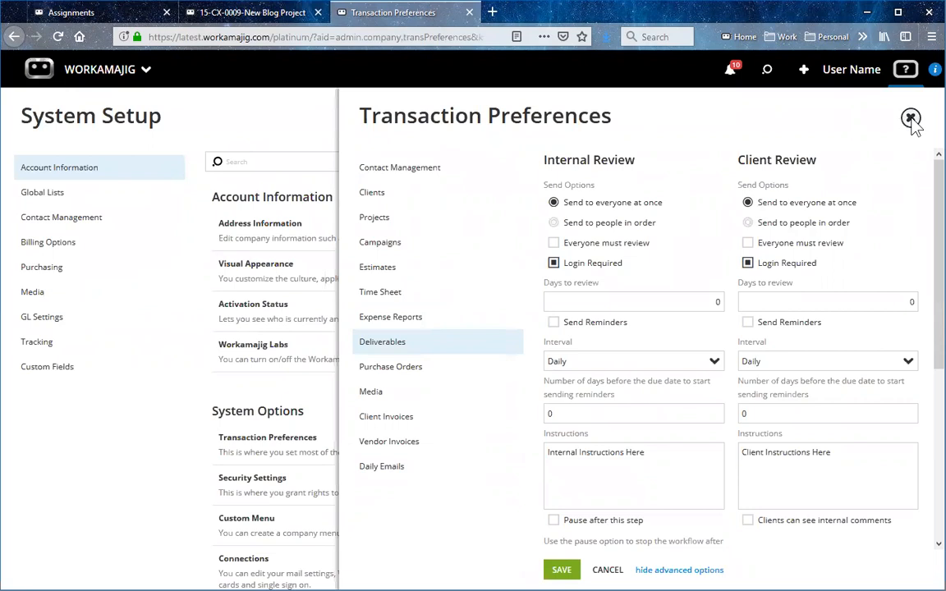
click(469, 12)
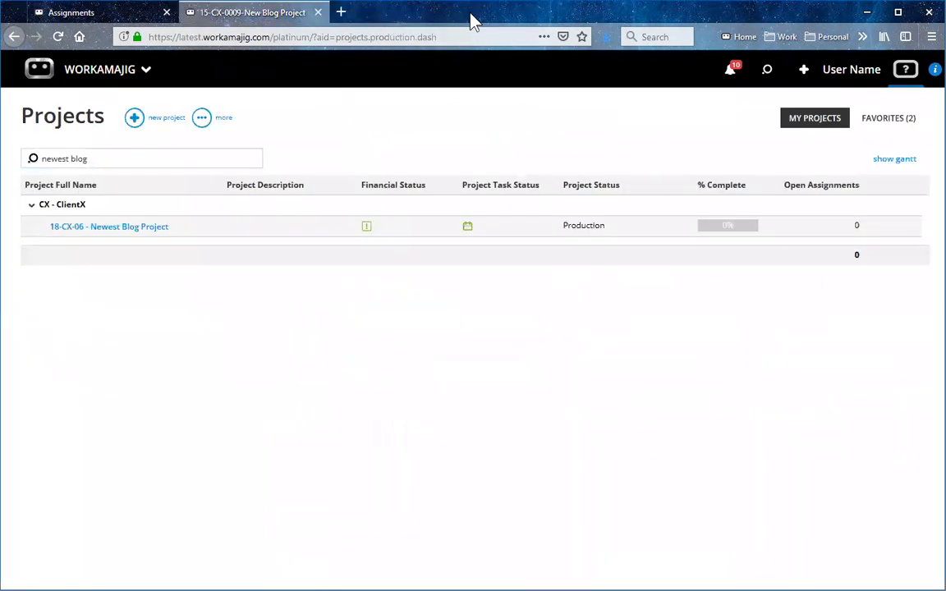
Choose V1.jpg from Demo Files for upload into the Versions folder of project 18-CX-06, reached from its Concept/Creative Direction assignment.
click(66, 12)
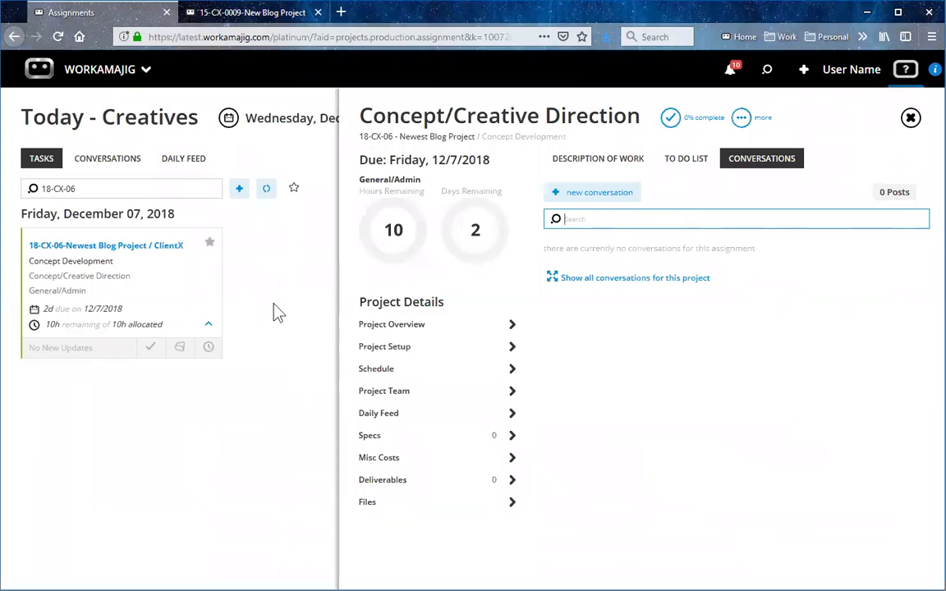
click(118, 288)
click(117, 288)
click(425, 505)
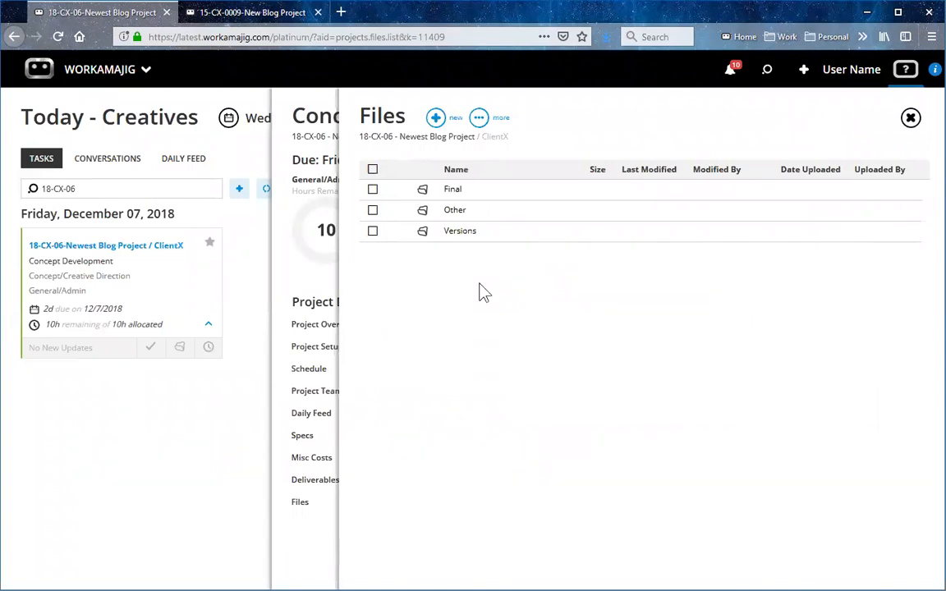
click(455, 233)
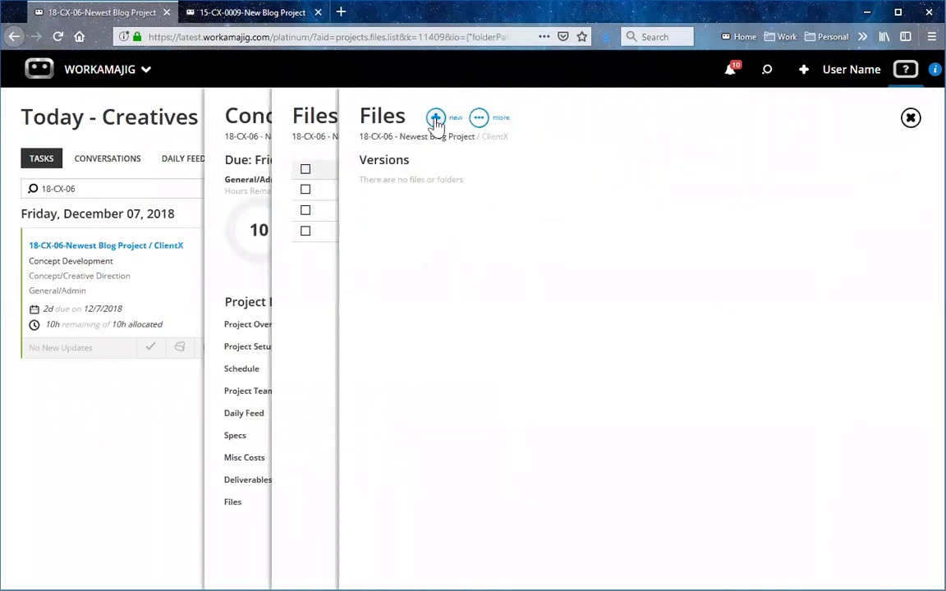
click(435, 119)
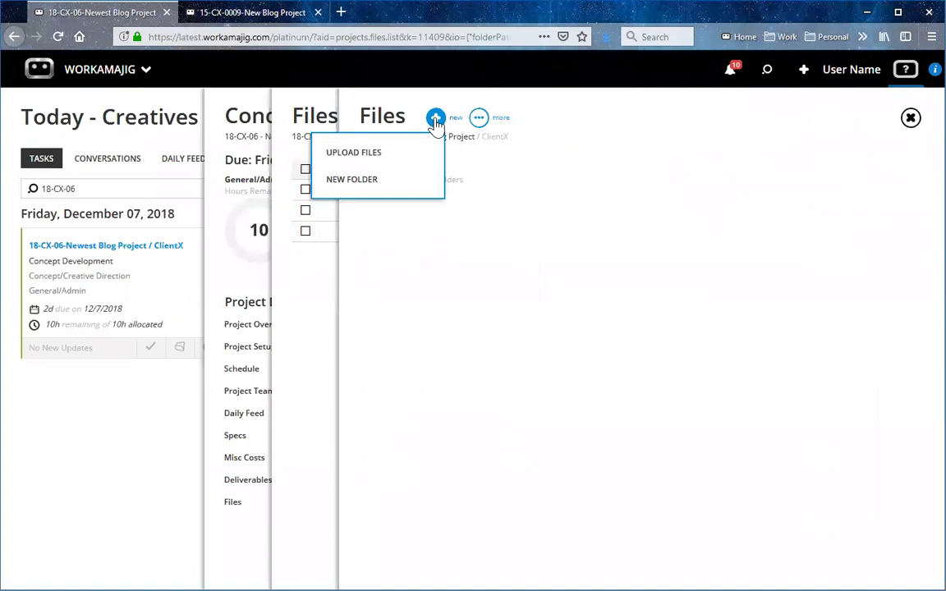
click(414, 156)
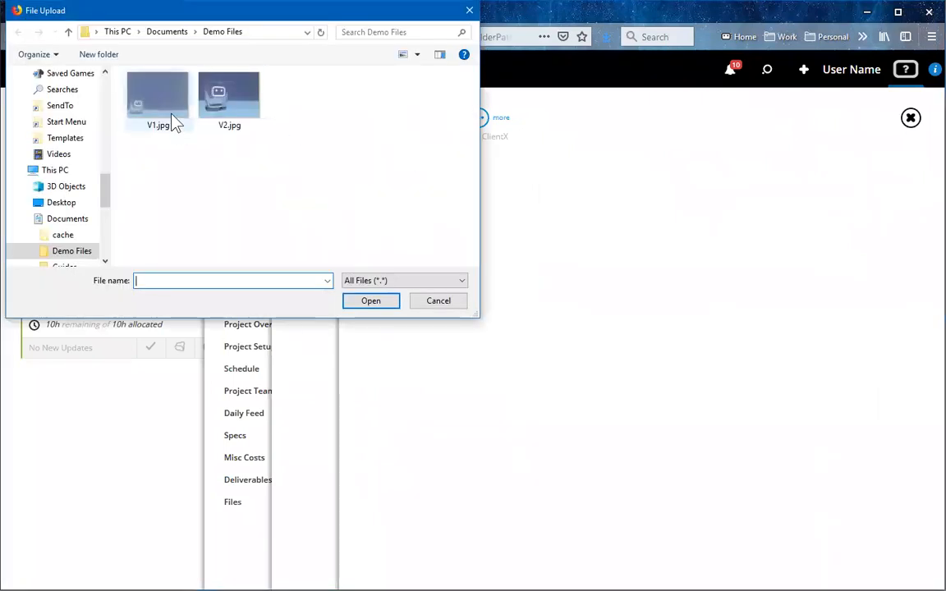
click(160, 106)
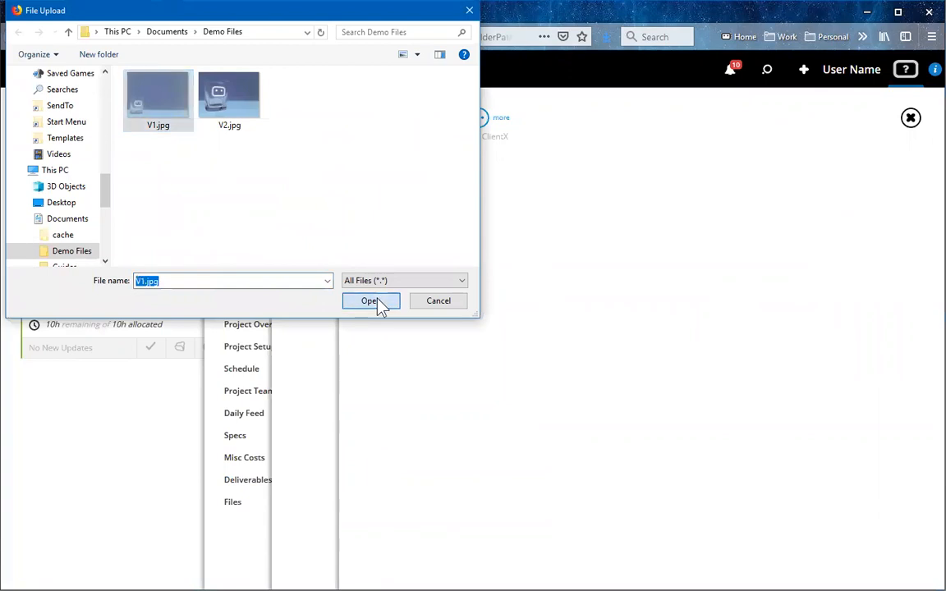
click(379, 302)
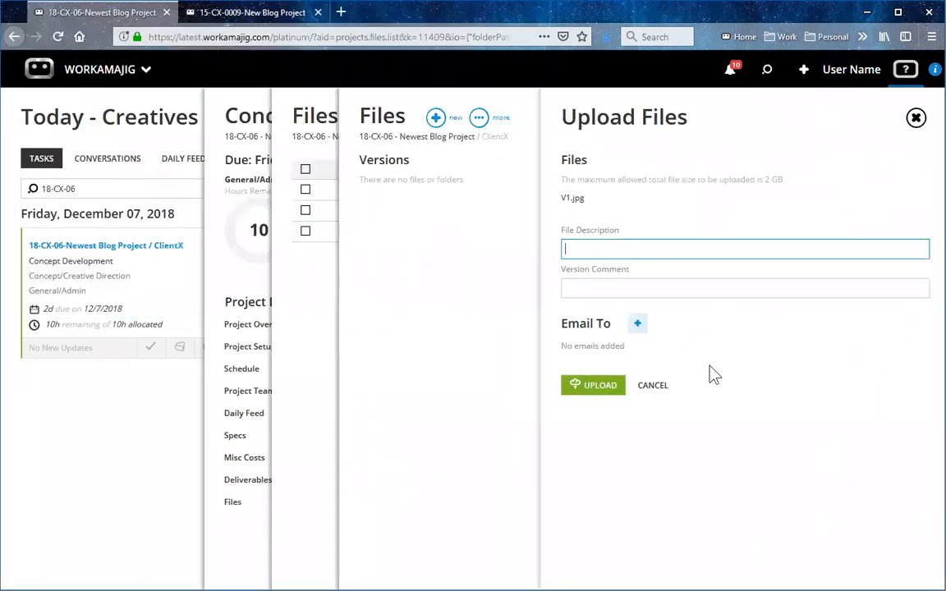
Add the signed-in team member as an email recipient, upload the file and return to the Concept/Creative Direction assignment.
click(639, 325)
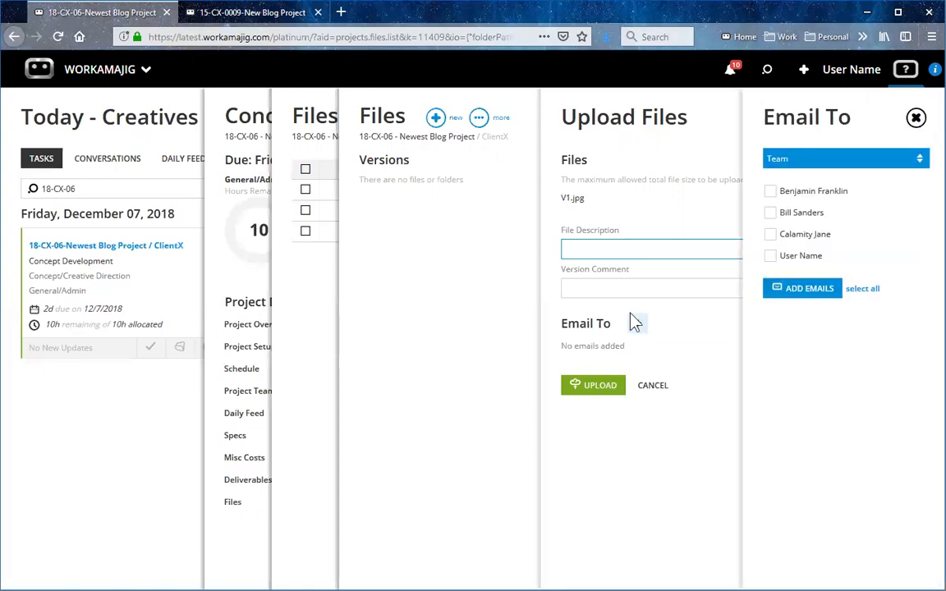
click(772, 257)
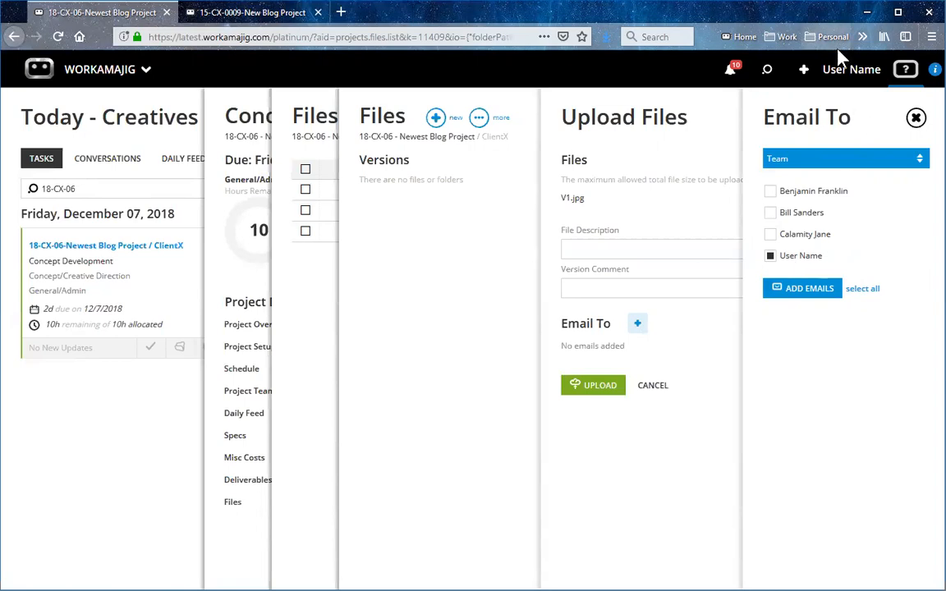
click(801, 291)
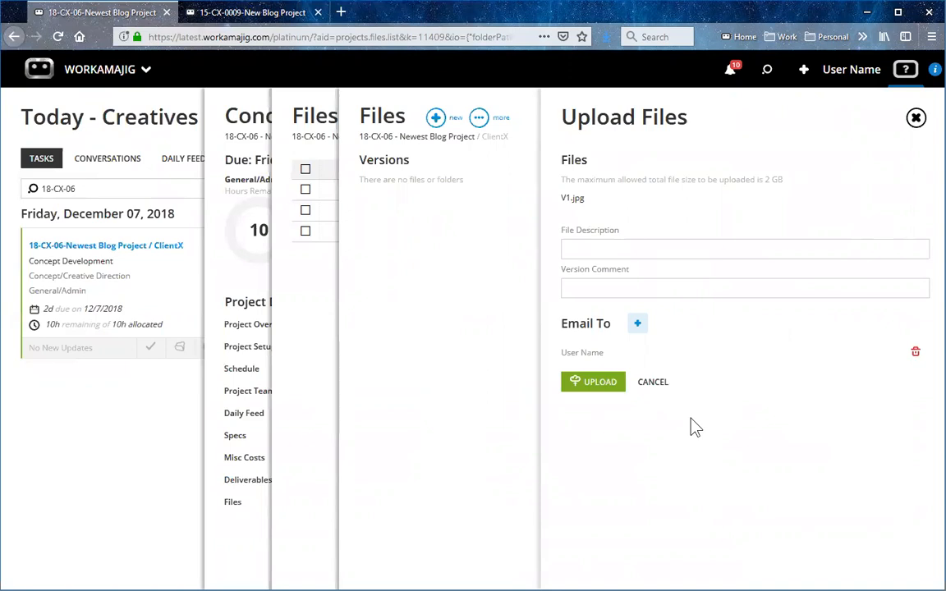
click(603, 391)
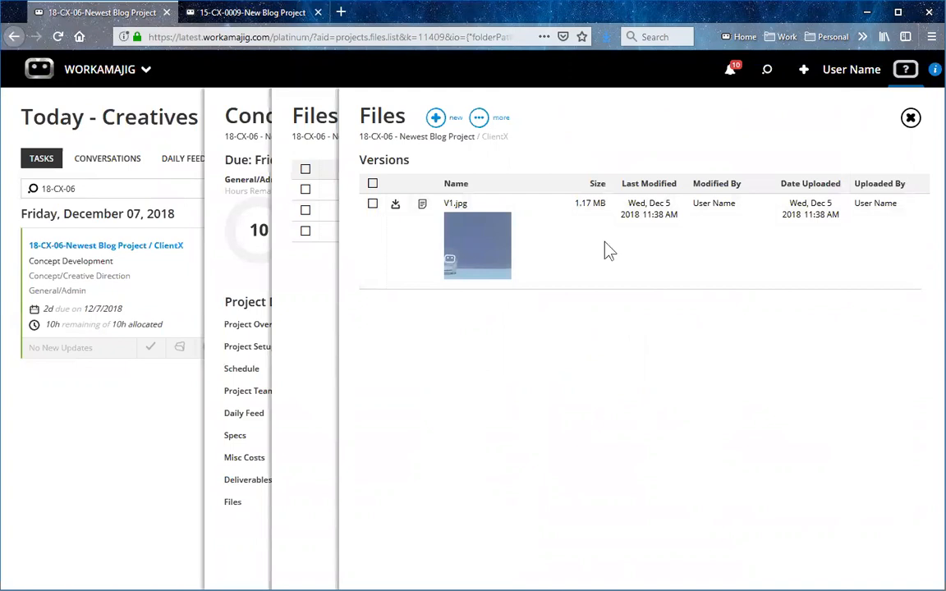
click(909, 121)
click(910, 121)
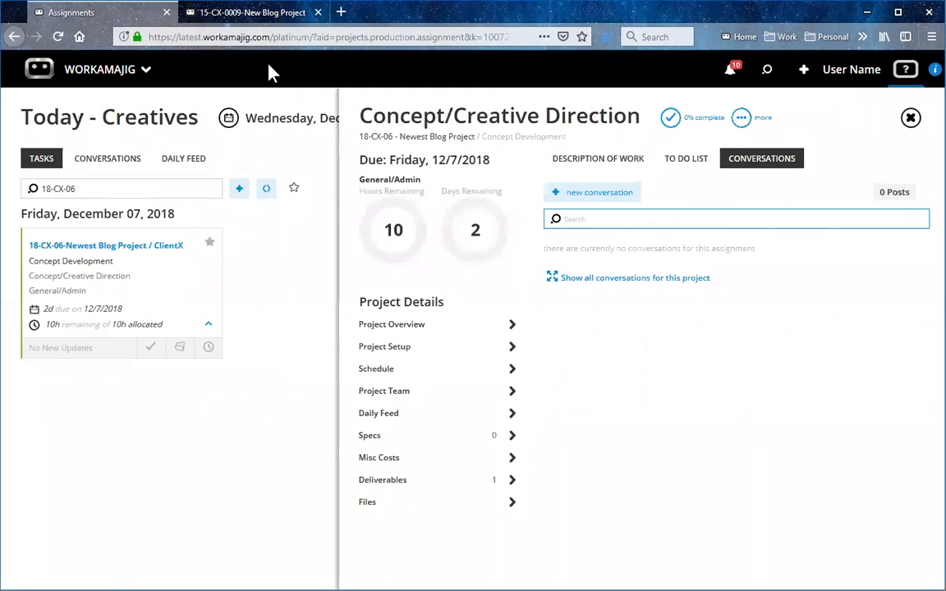
Create a deliverable named Artwork with due date 12/28/2018 in project 18-CX-06 - Newest Blog Project.
click(245, 15)
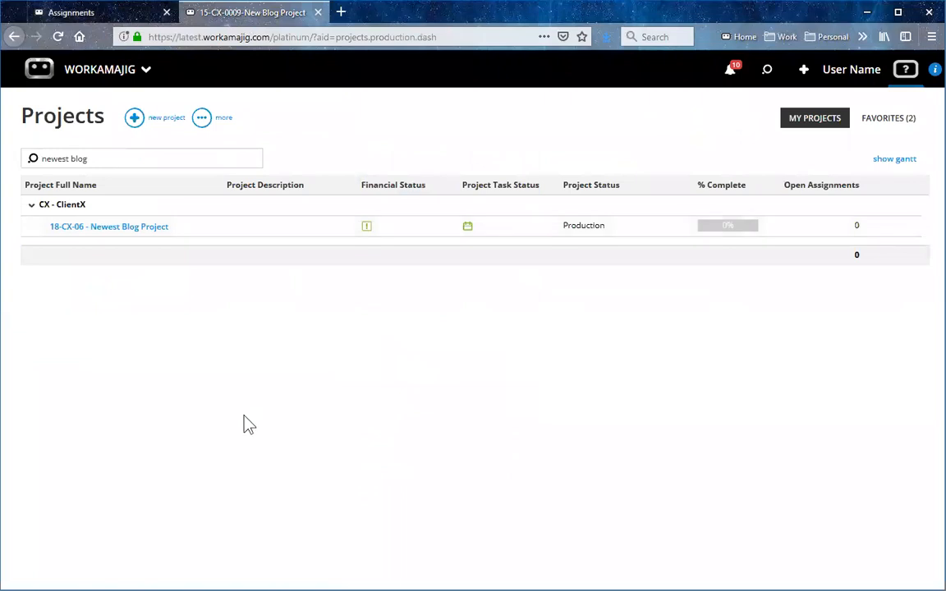
click(110, 227)
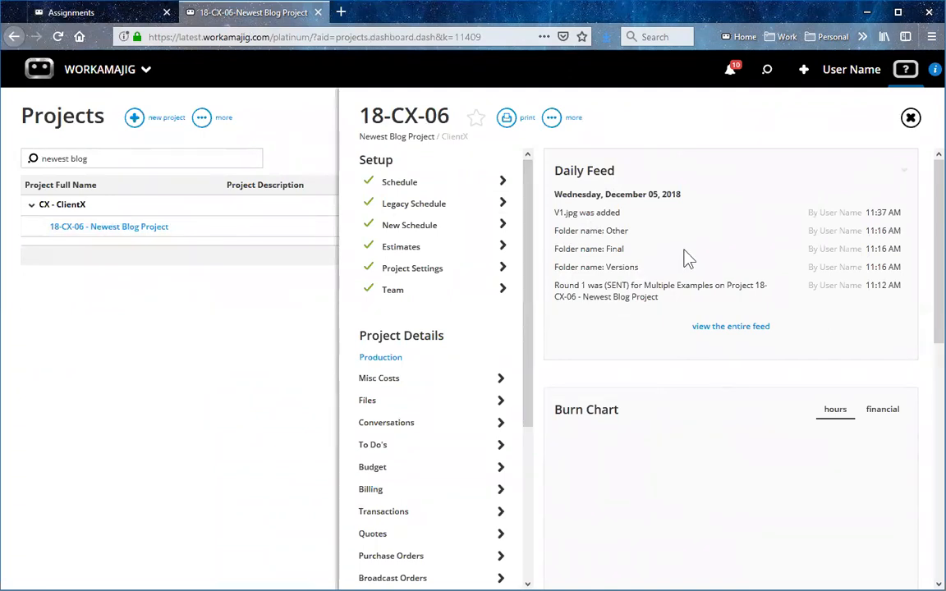
scroll(682, 263, down, 5)
scroll(680, 278, down, 1)
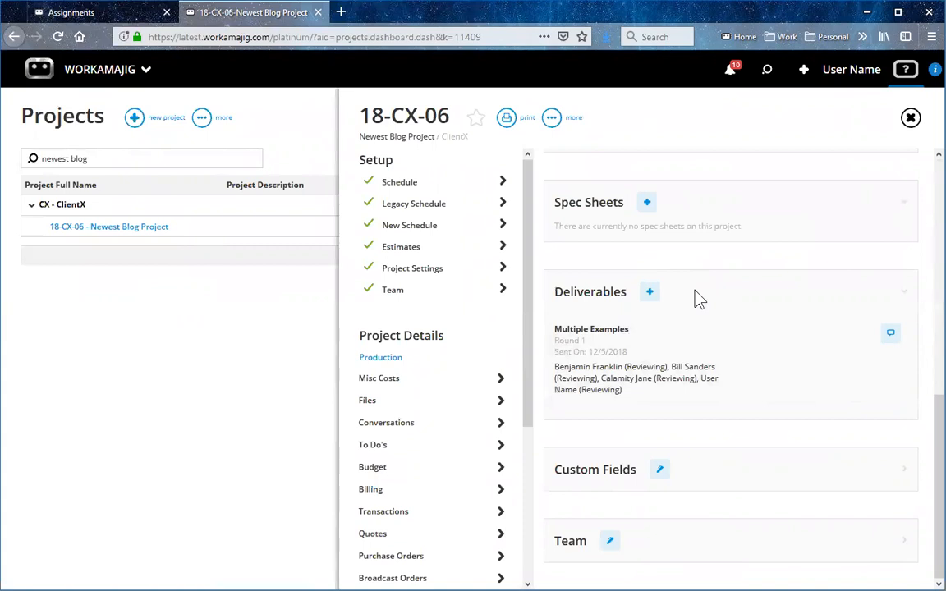
click(650, 293)
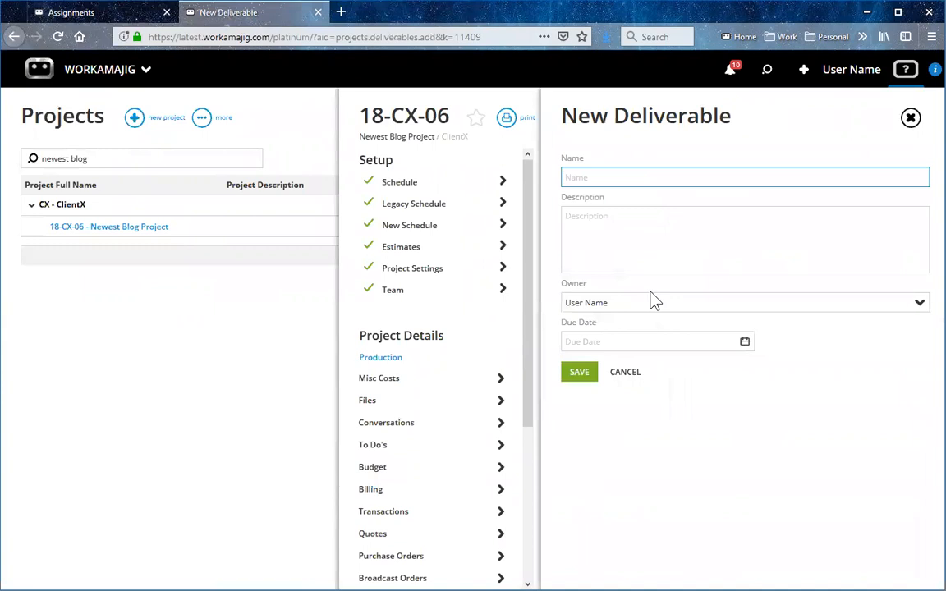
text(Artwork)
click(745, 343)
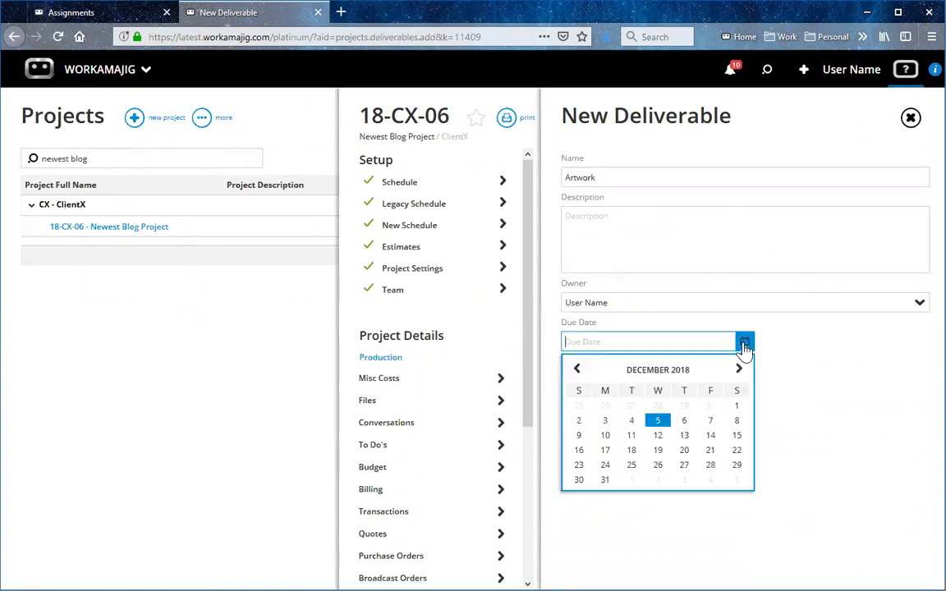
click(710, 466)
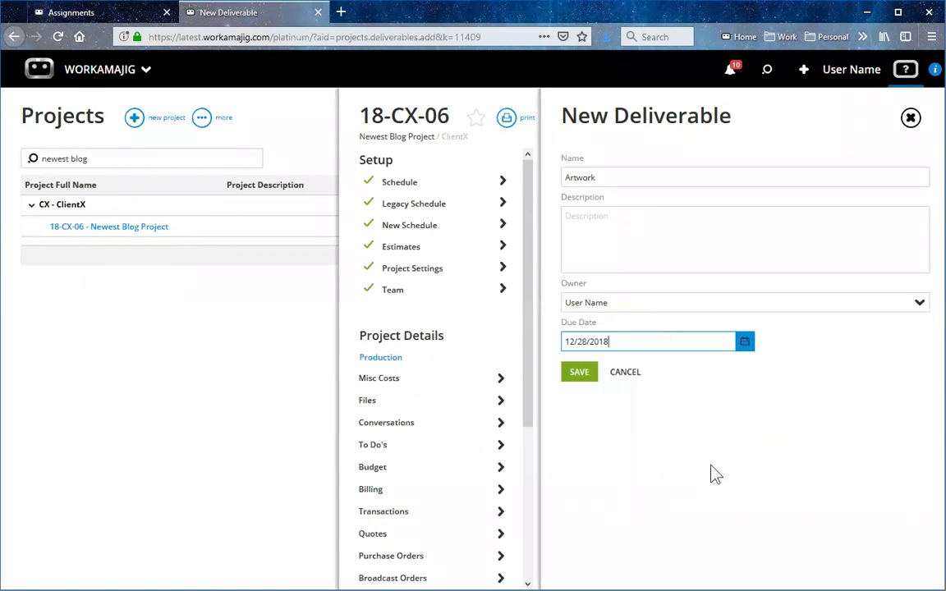
click(620, 345)
click(579, 382)
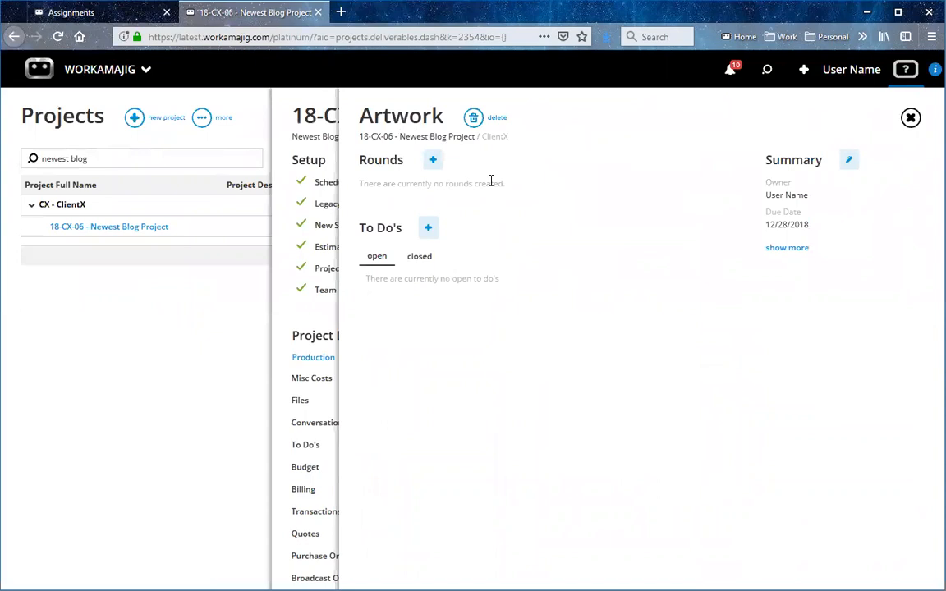
Add a review round to the Artwork deliverable and attach the existing file V1.jpg from the Versions folder.
click(430, 162)
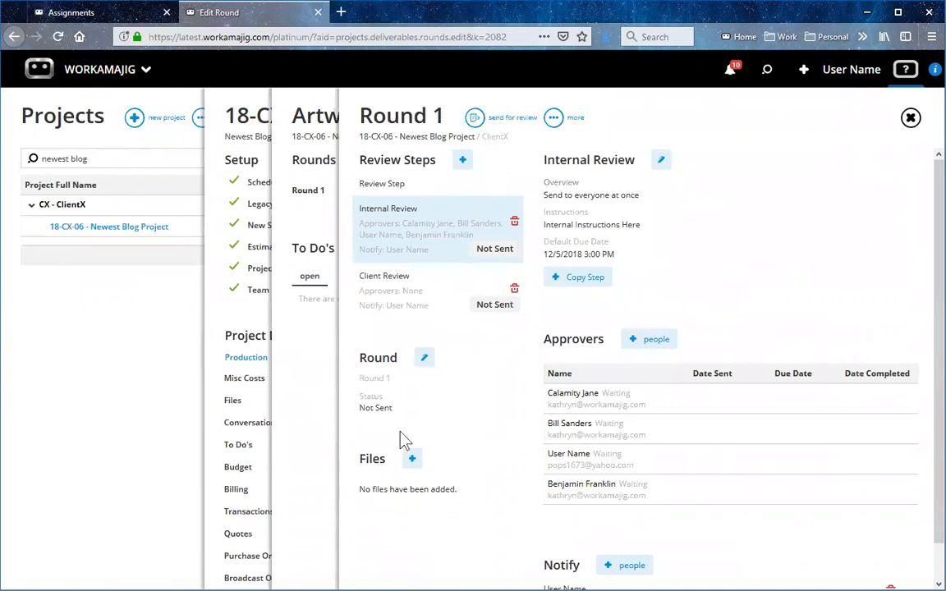
click(411, 460)
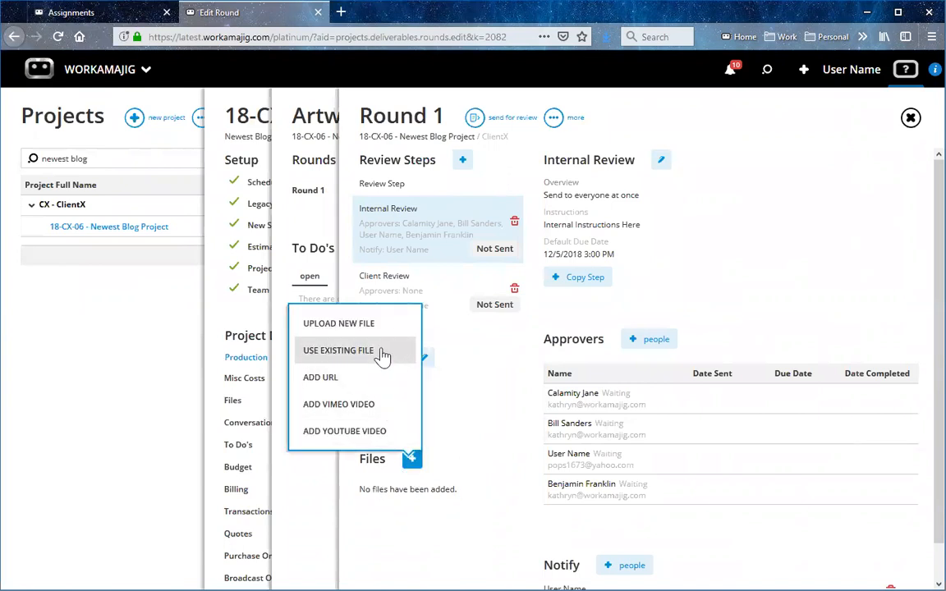
click(383, 355)
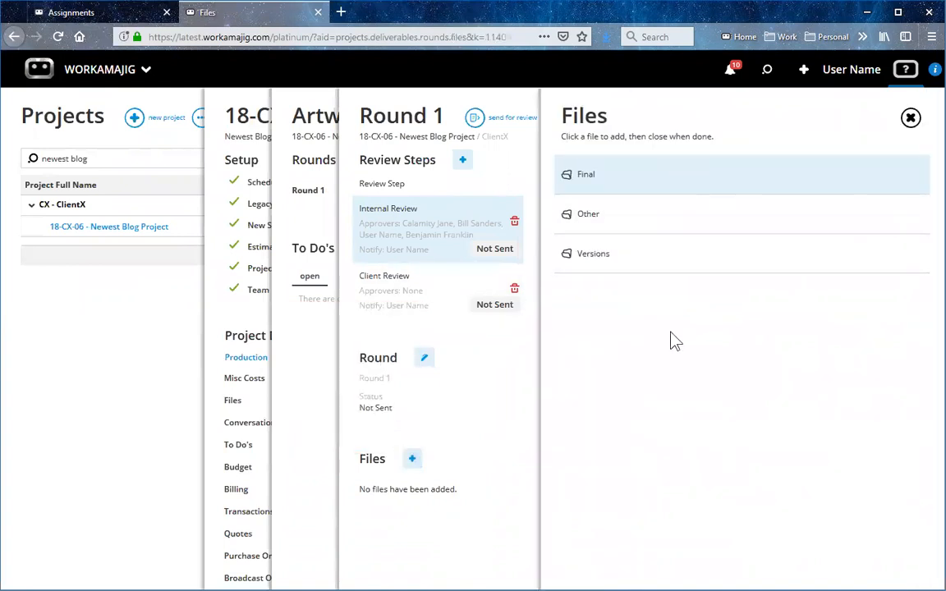
click(631, 261)
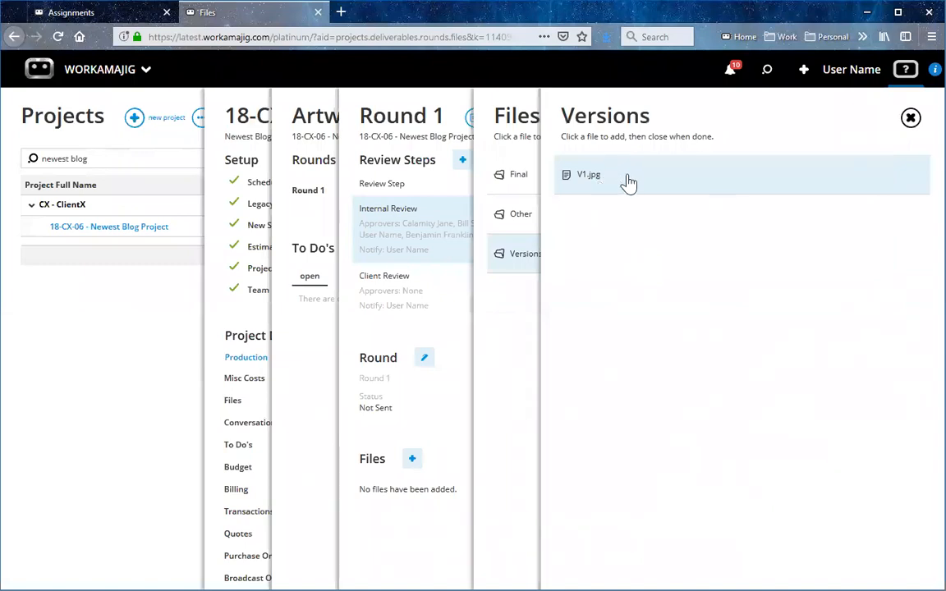
click(629, 182)
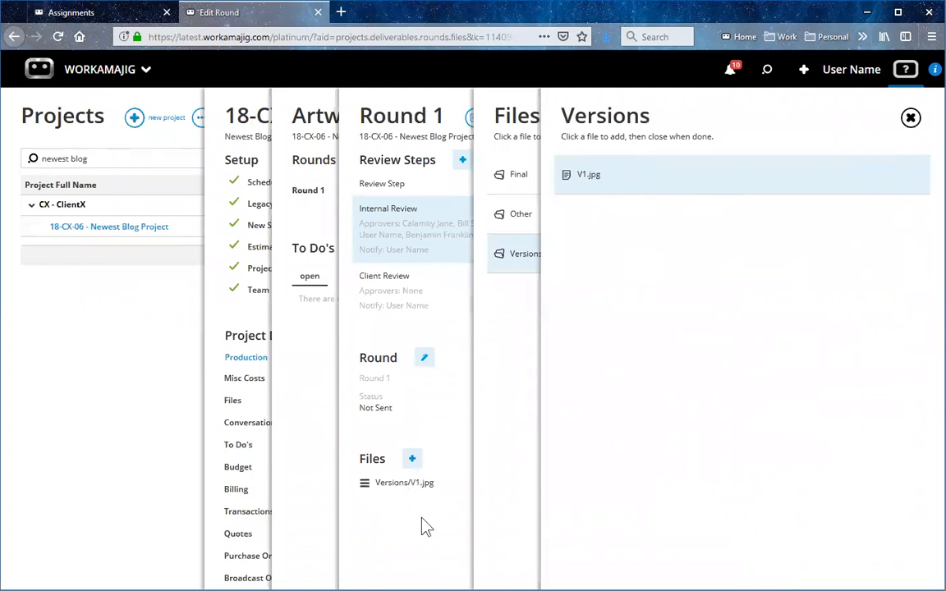
click(910, 118)
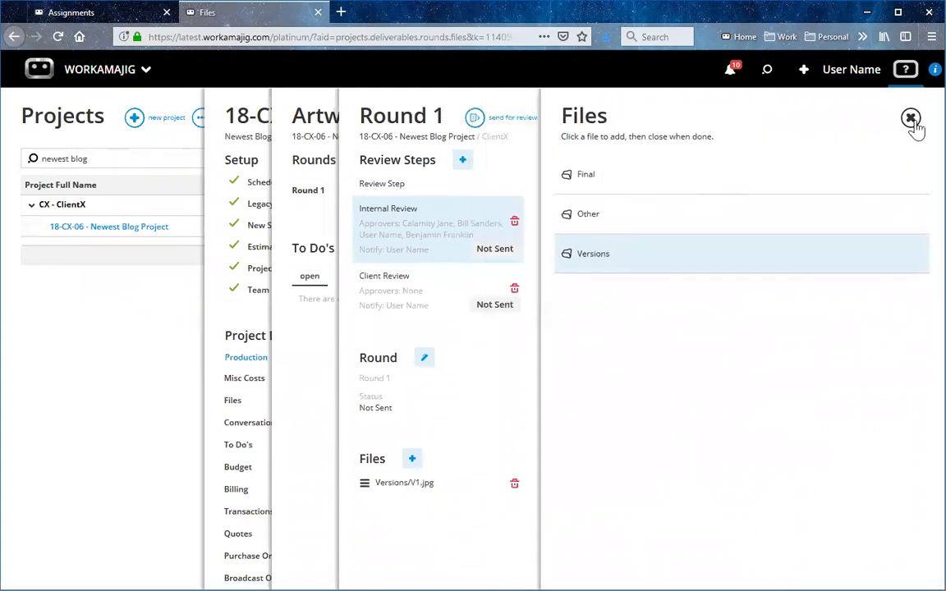
Send Round 1 of the Artwork deliverable for review and open it from the deliverables awaiting approval, dismissing the instructions note.
click(910, 119)
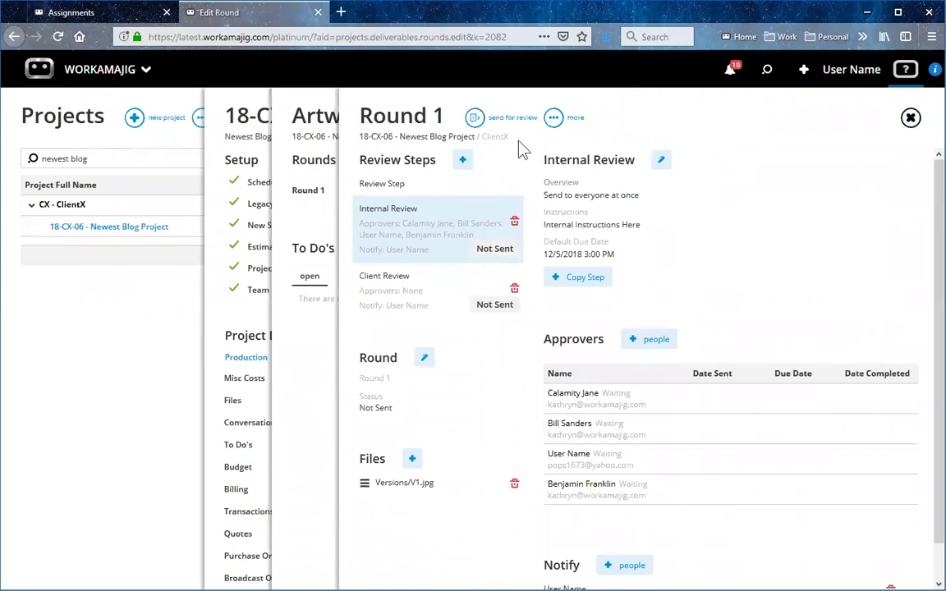
click(475, 120)
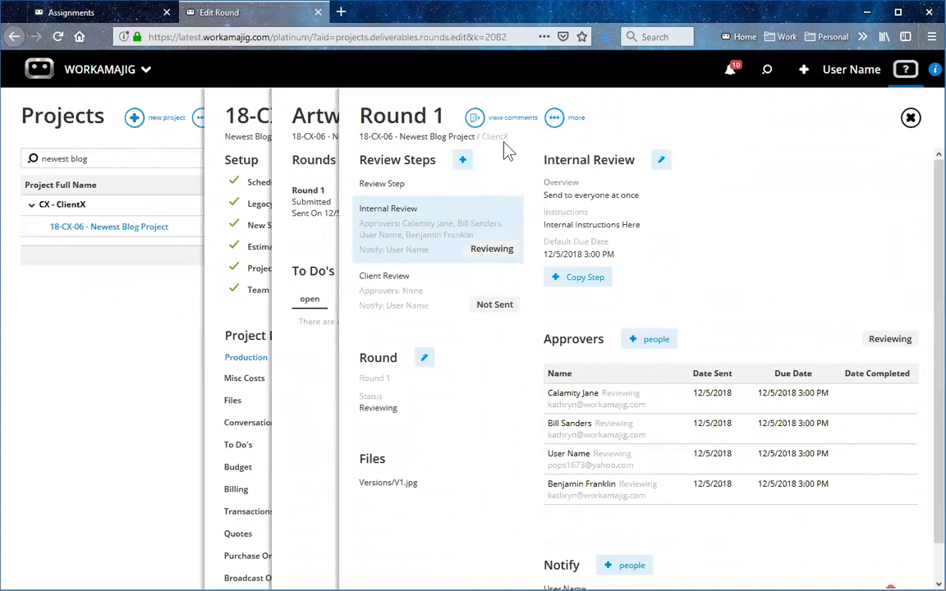
click(731, 73)
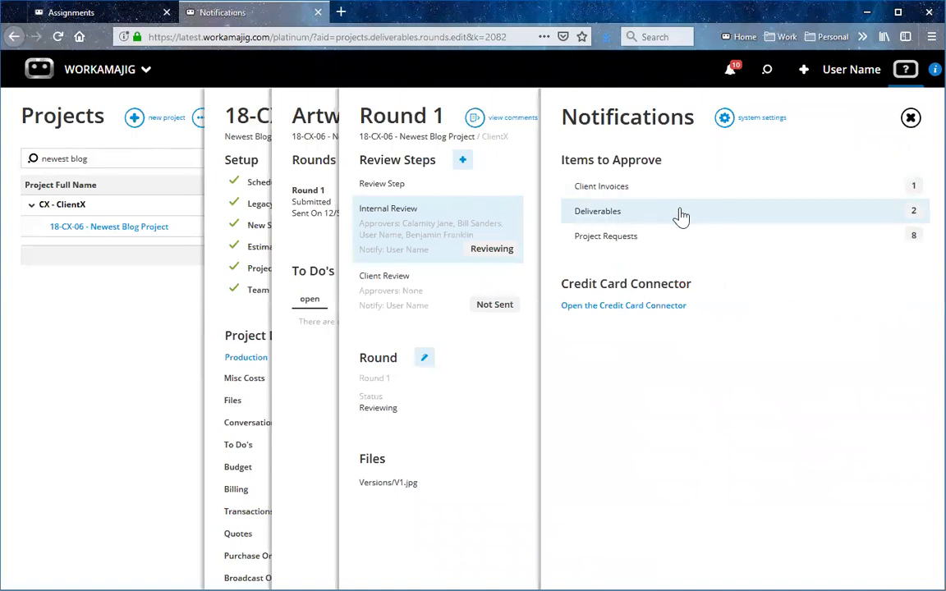
click(666, 212)
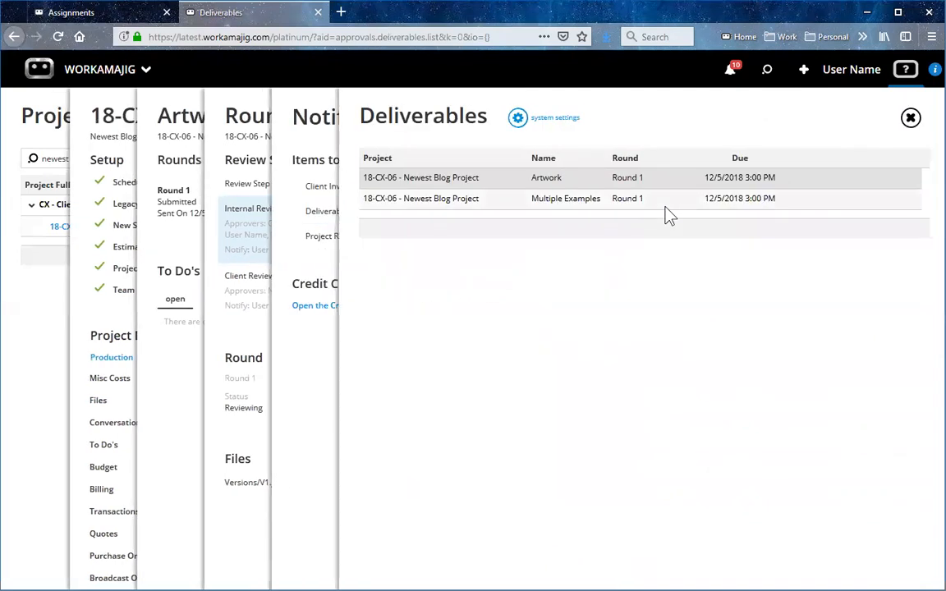
click(559, 184)
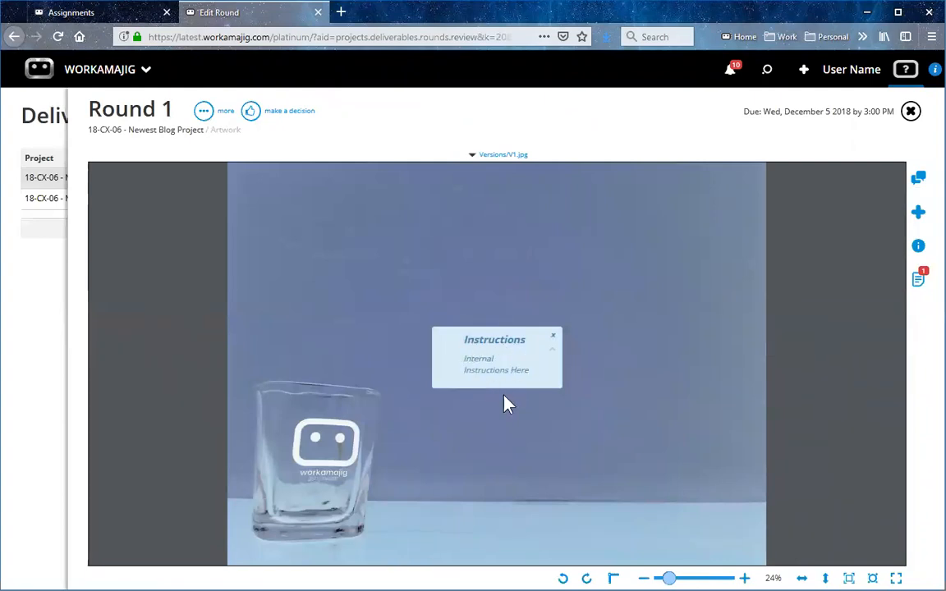
click(552, 336)
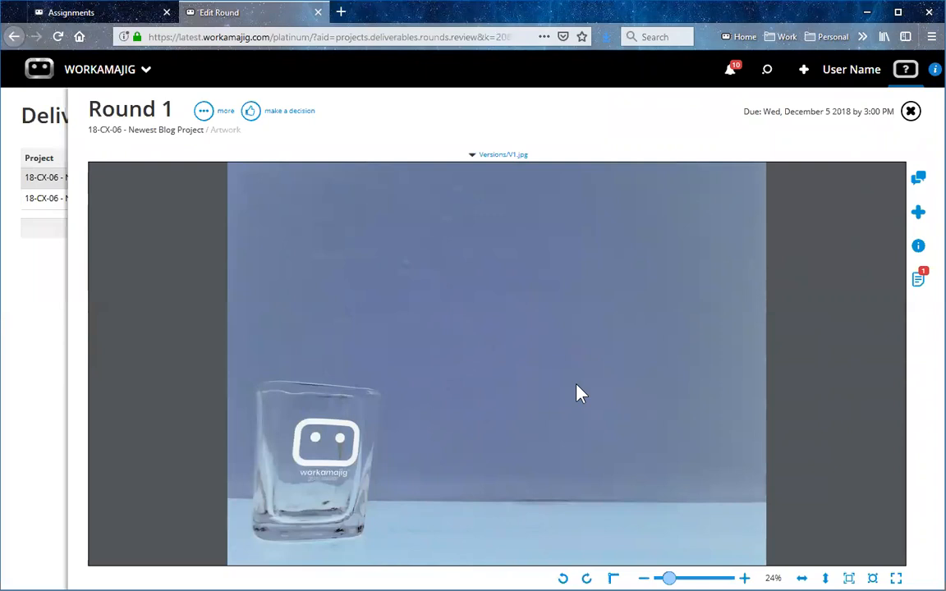
Examine the round's file list, its review instructions and the available decision options.
click(919, 281)
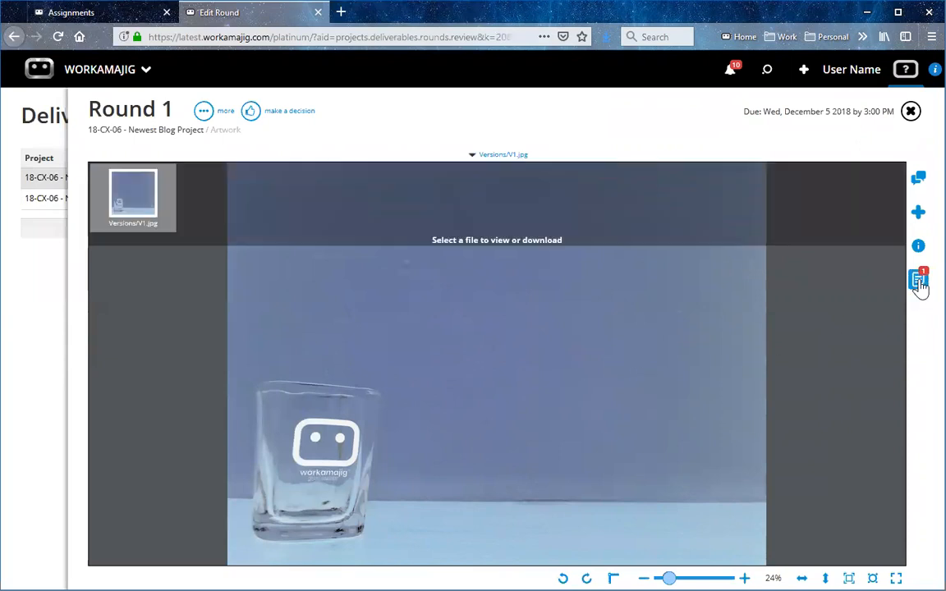
click(919, 245)
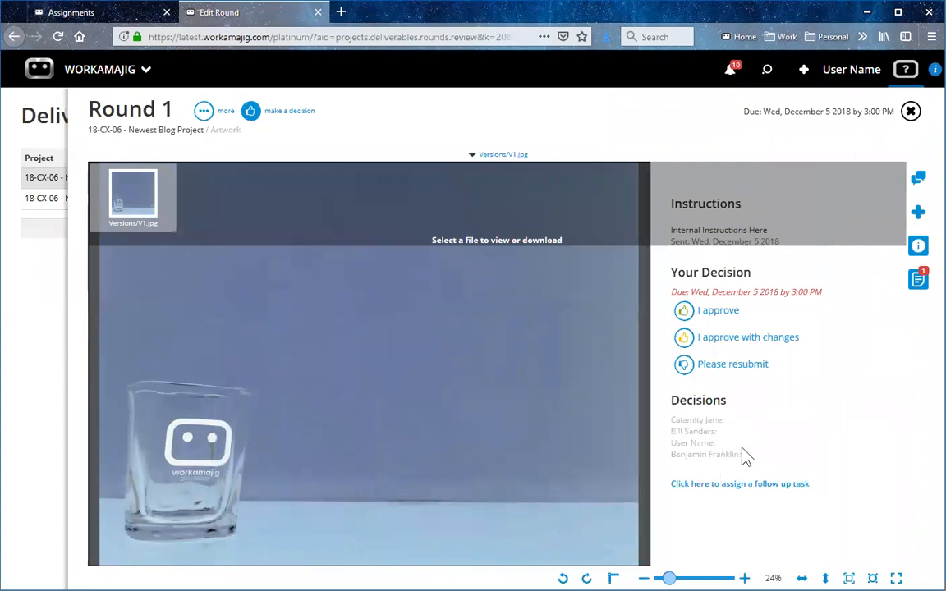
click(918, 279)
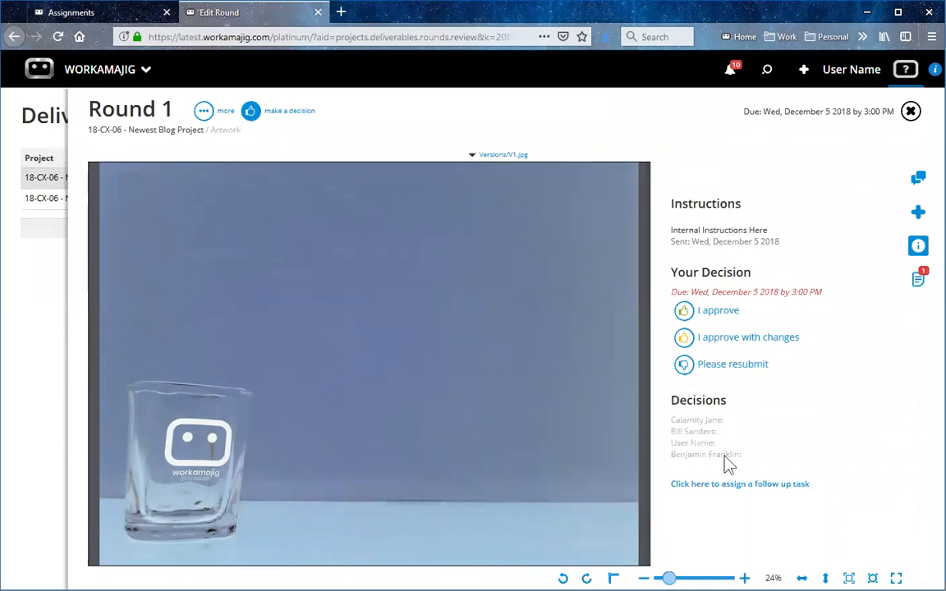
click(252, 115)
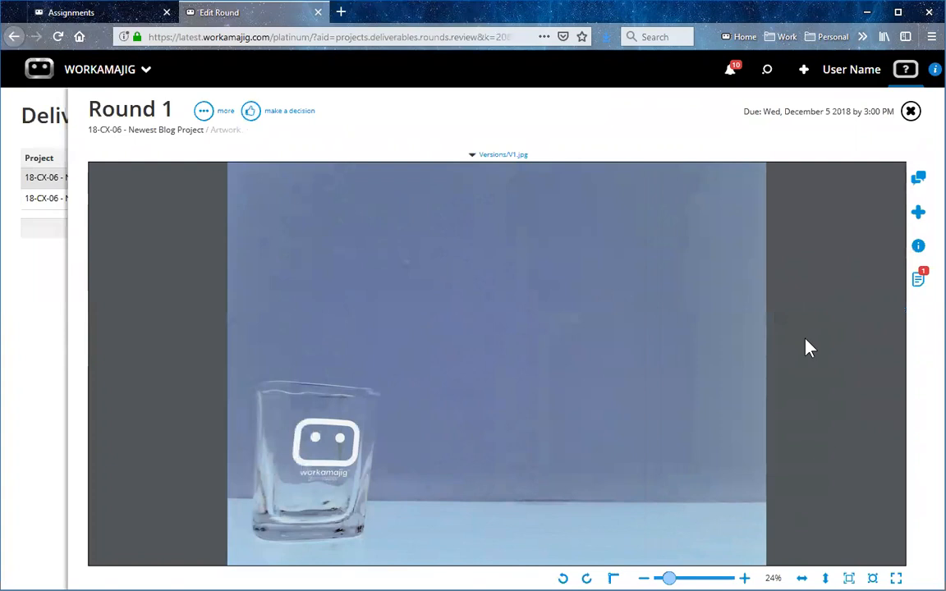
Add the comment "Make the glass bigger" with an outlined rectangle around the glass, and display its markup.
click(920, 180)
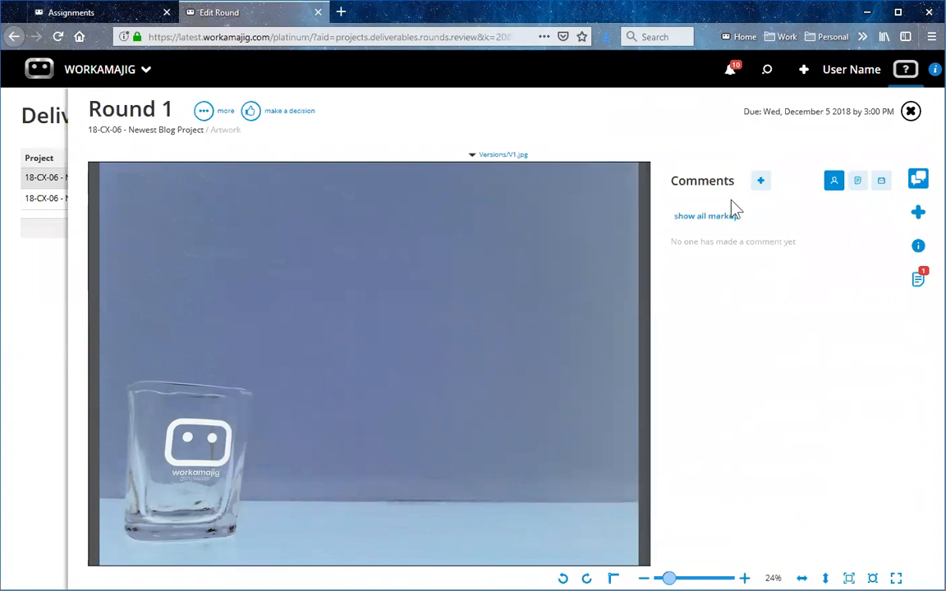
click(759, 184)
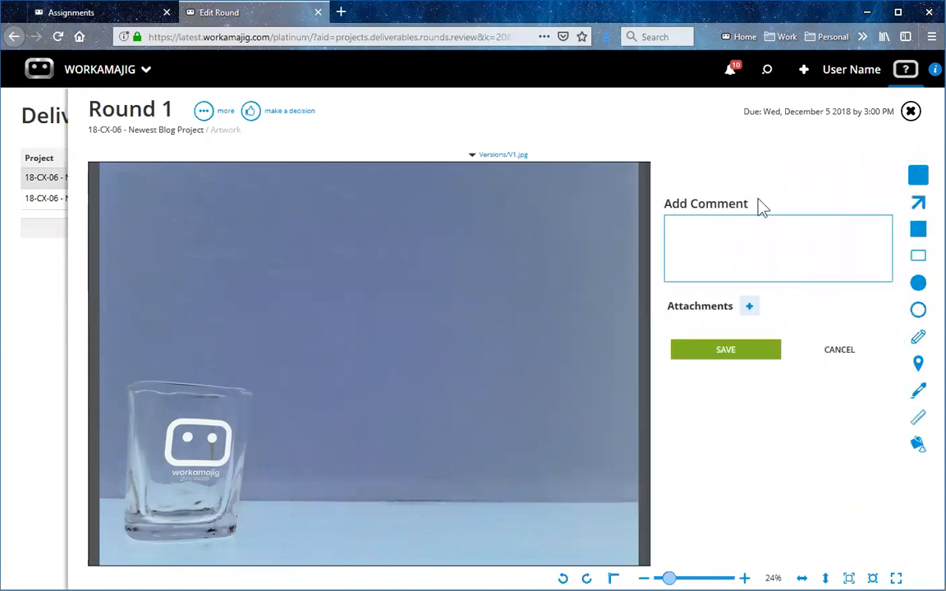
text(Make the glass bigger)
click(919, 258)
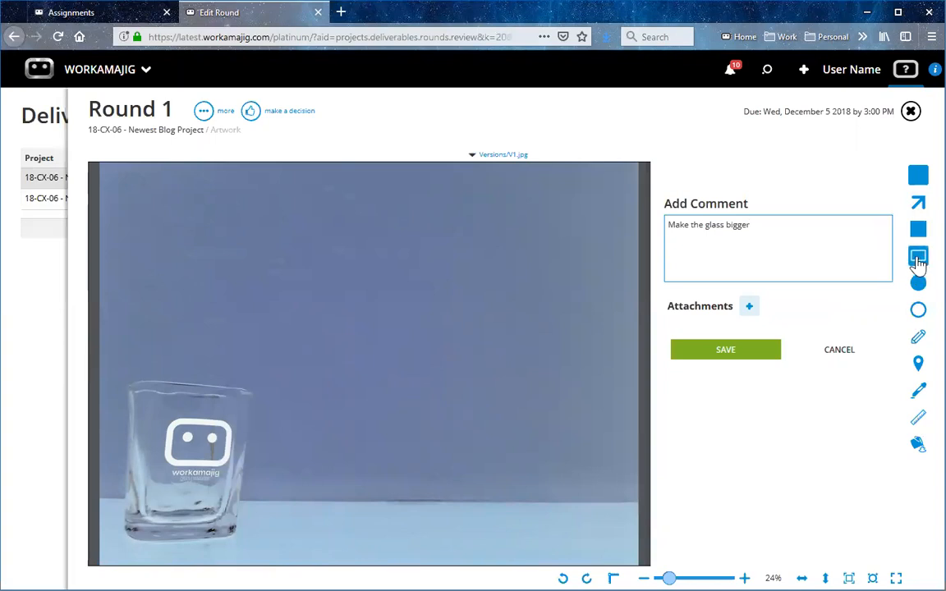
mouse_move(108, 362)
mouse_down()
mouse_move(239, 545)
mouse_move(271, 554)
mouse_up()
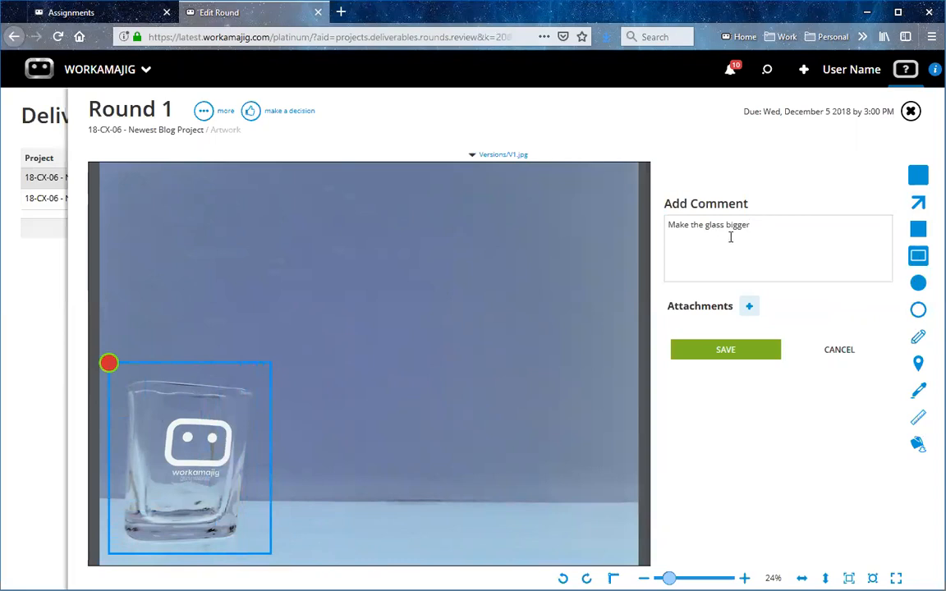
click(728, 353)
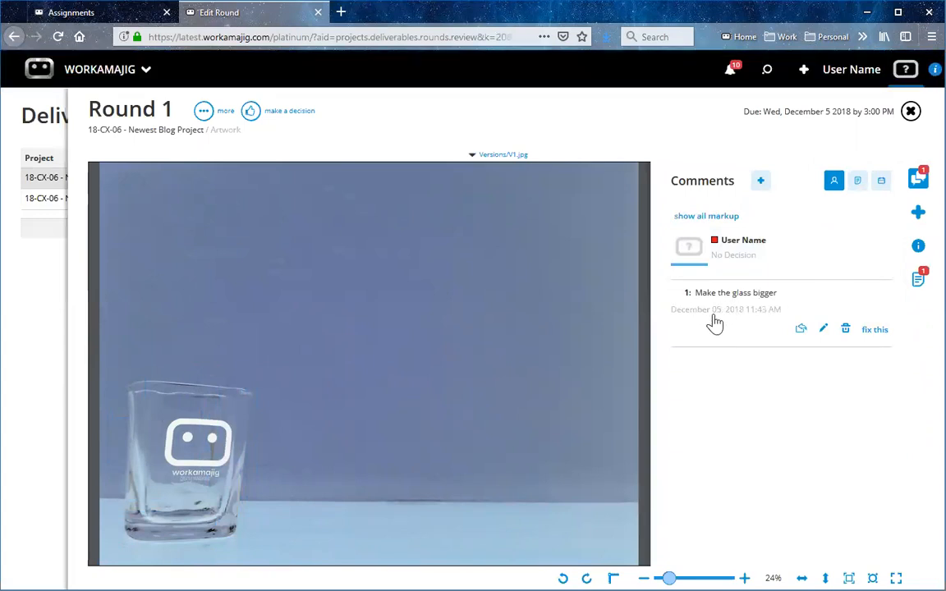
click(715, 322)
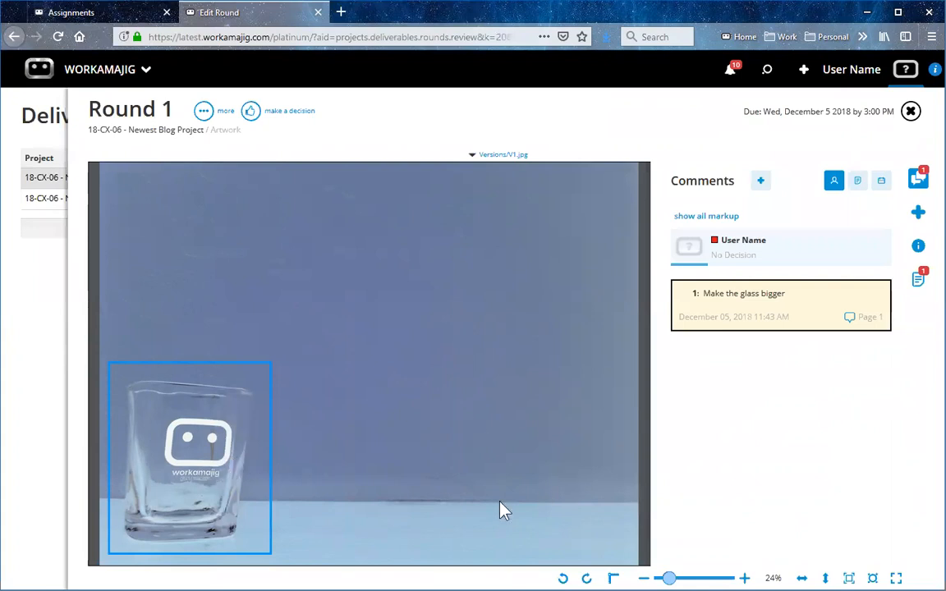
Add the comment "Move right" with a horizontal arrow from the glass's logo towards the image's right side.
click(764, 184)
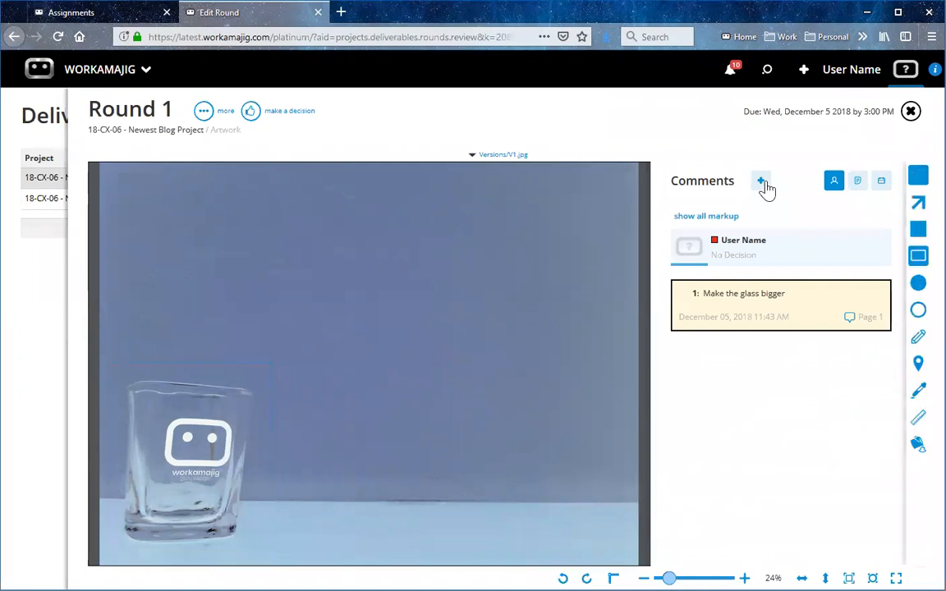
text(M)
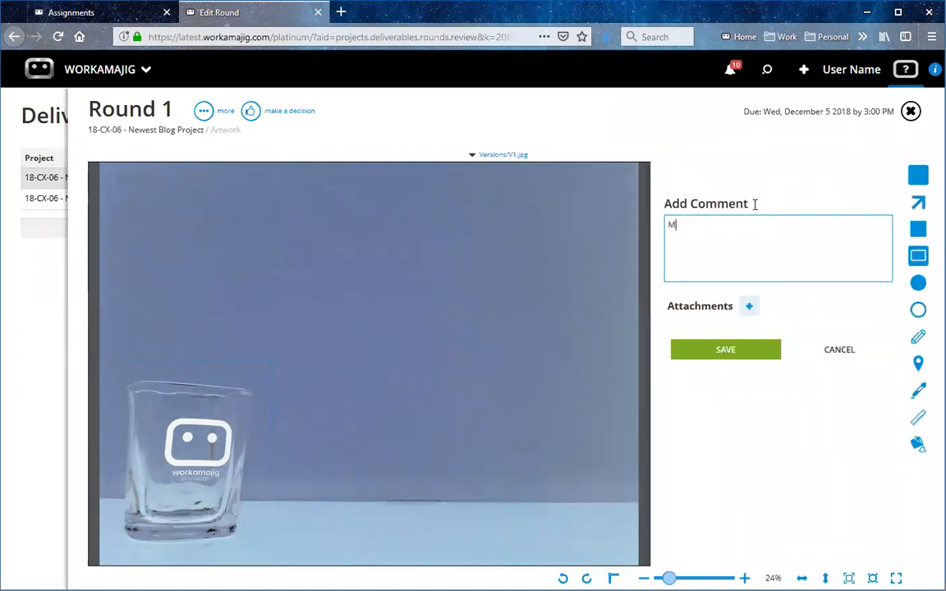
text(ove right)
click(921, 210)
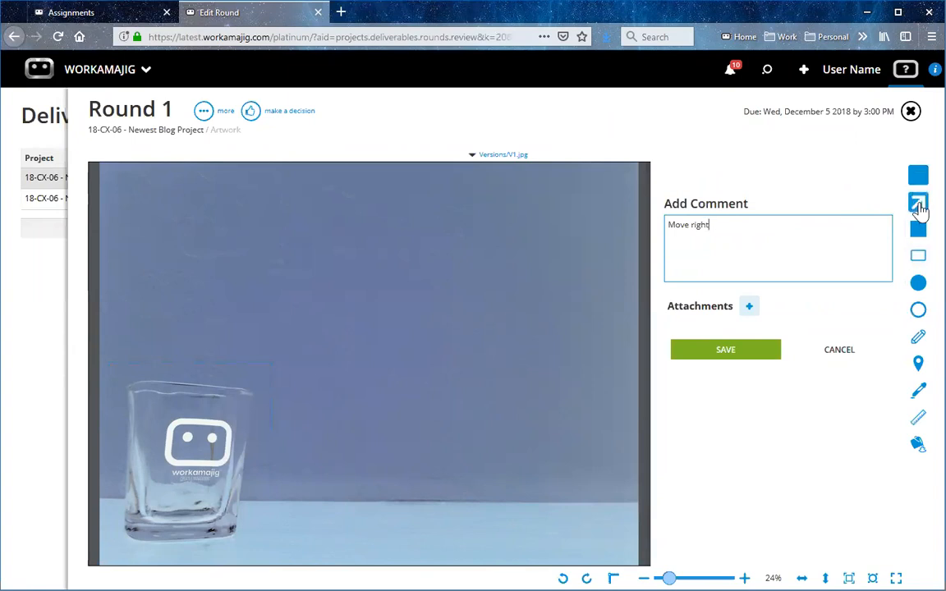
drag(194, 445, 581, 444)
click(755, 354)
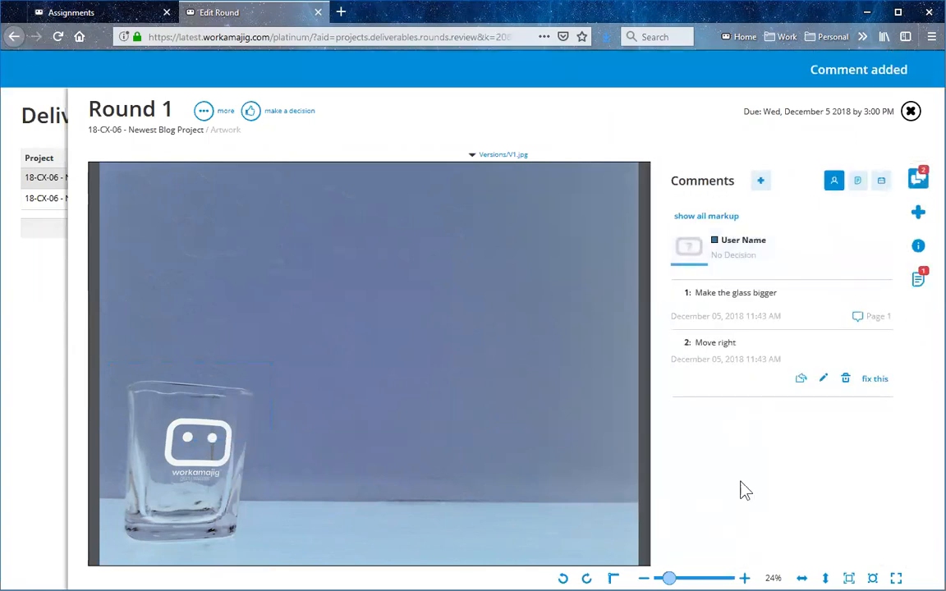
Compare the markup attached to the "Make the glass bigger" and "Move right" comments.
click(752, 302)
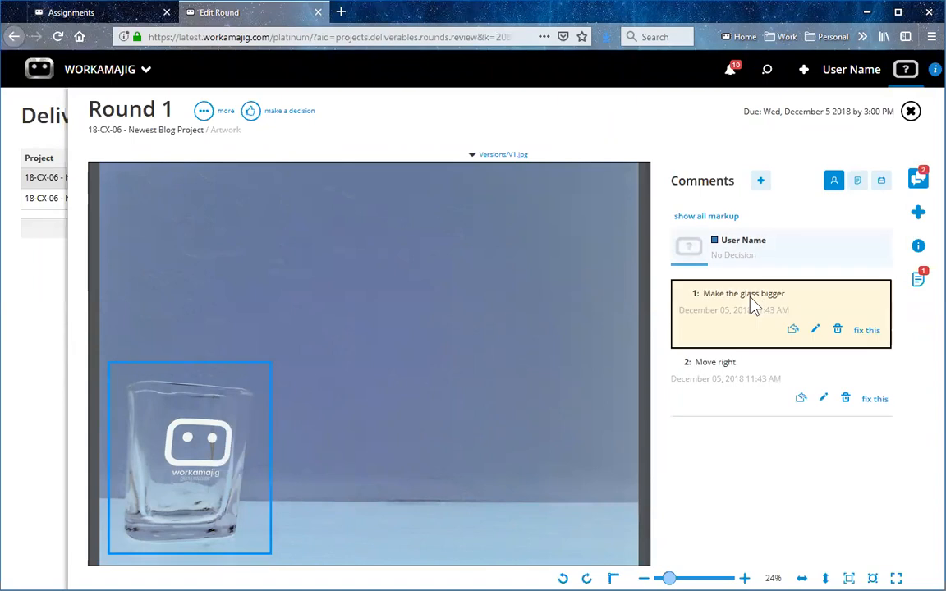
click(733, 394)
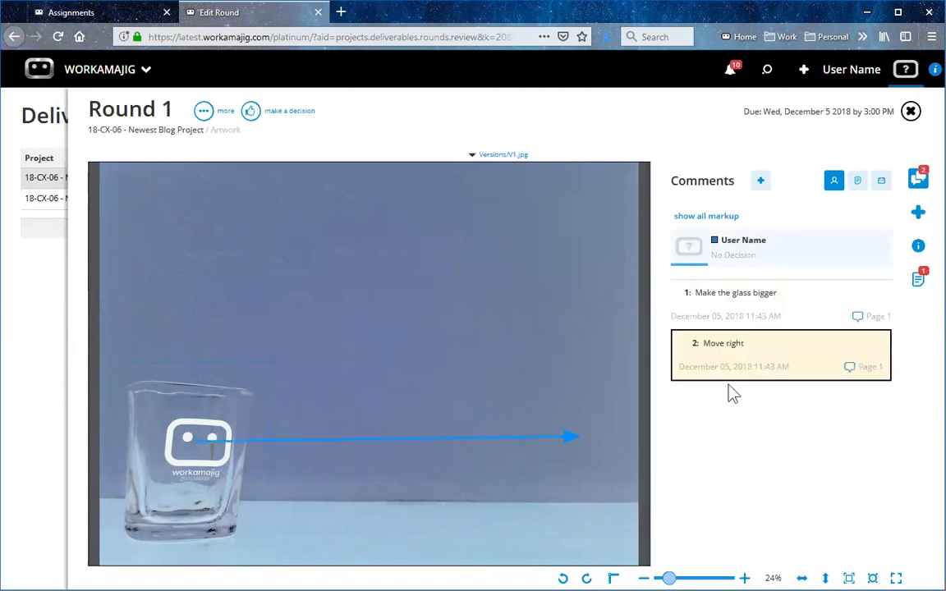
click(724, 312)
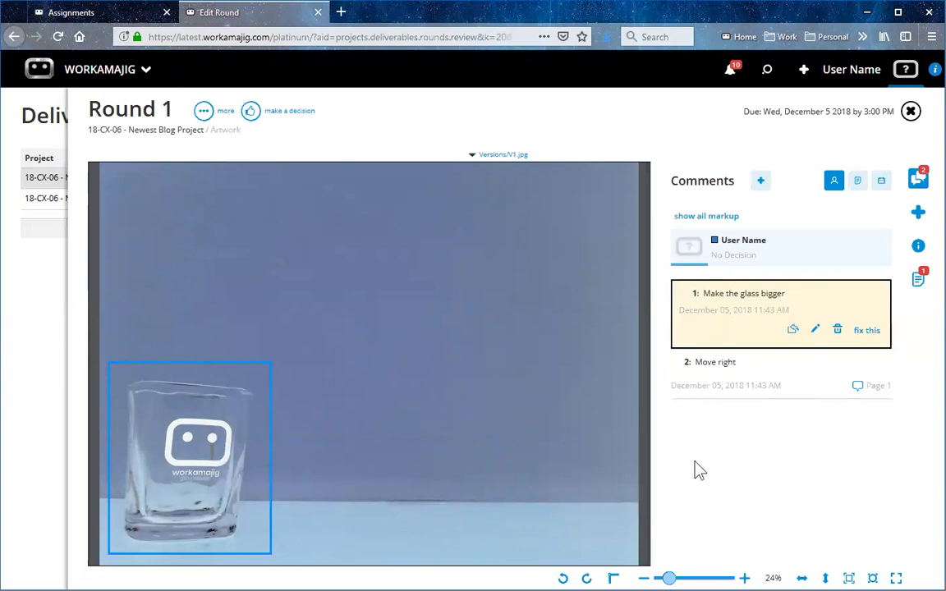
Submit the decision "Please resubmit" for Round 1 and return to the Artwork deliverable after checking the approvers' statuses.
click(251, 113)
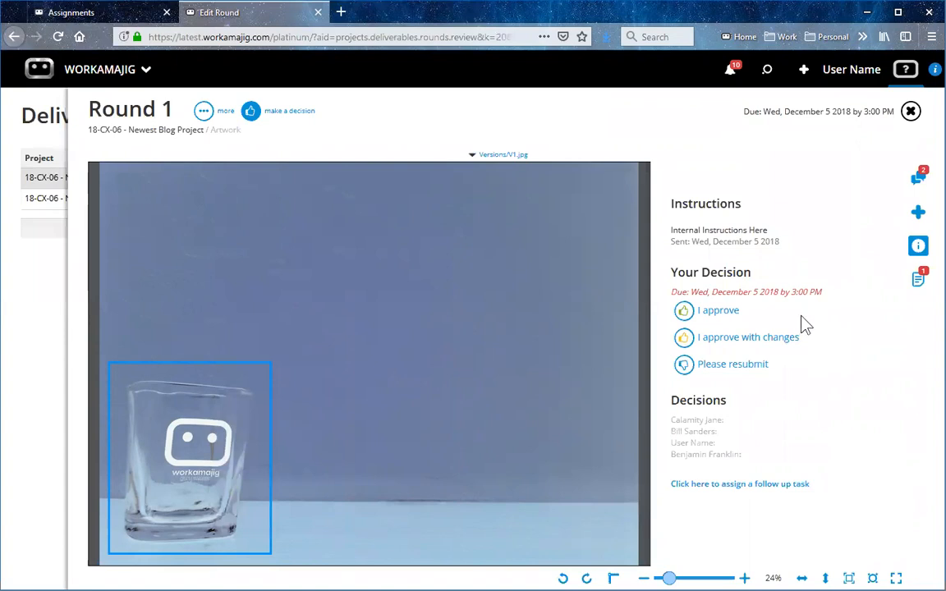
click(726, 369)
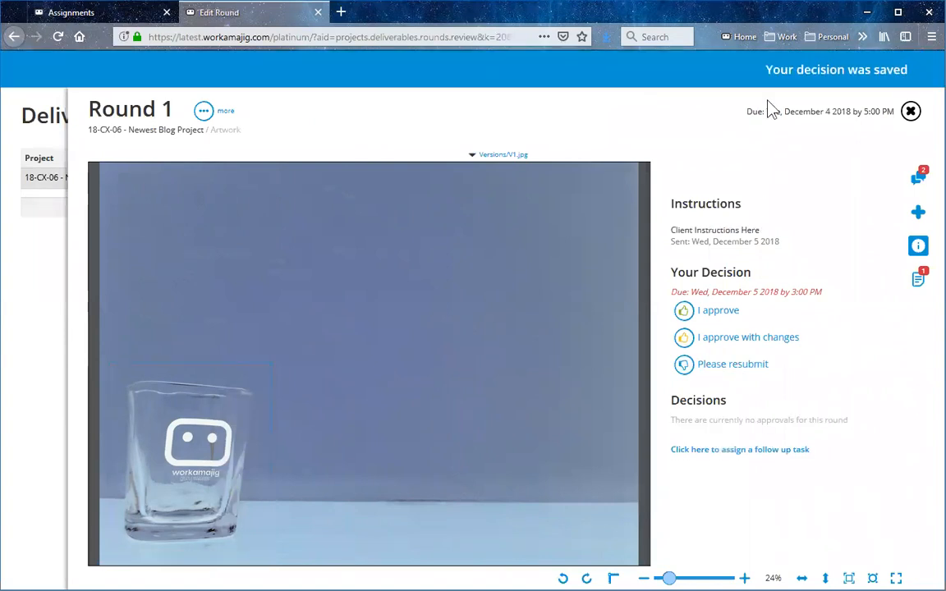
click(912, 115)
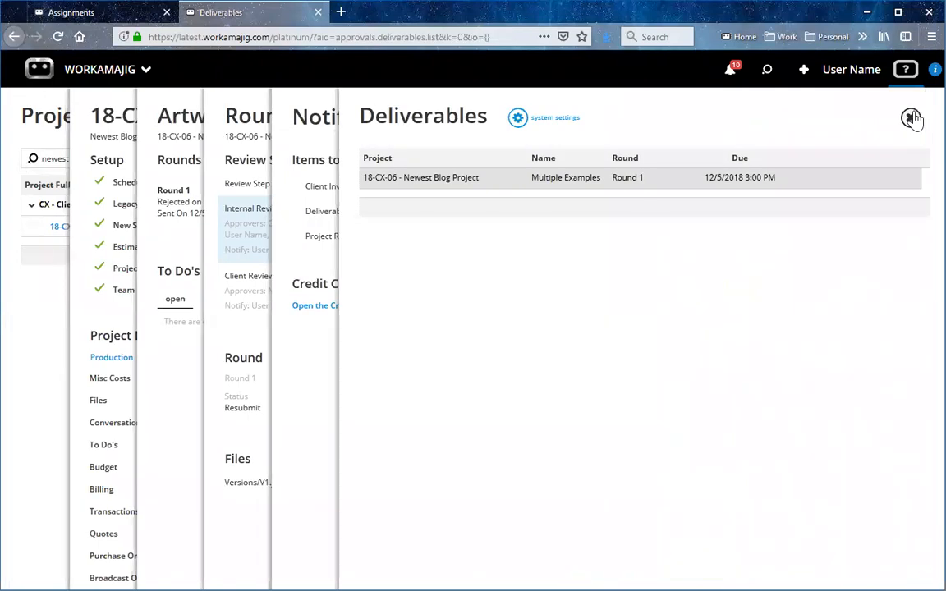
click(914, 118)
click(910, 117)
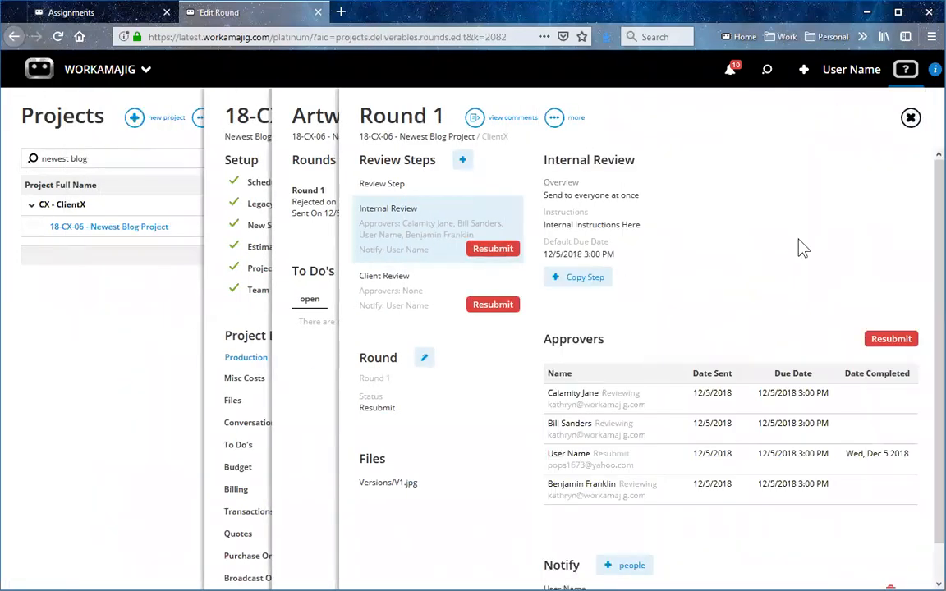
scroll(723, 411, down, 1)
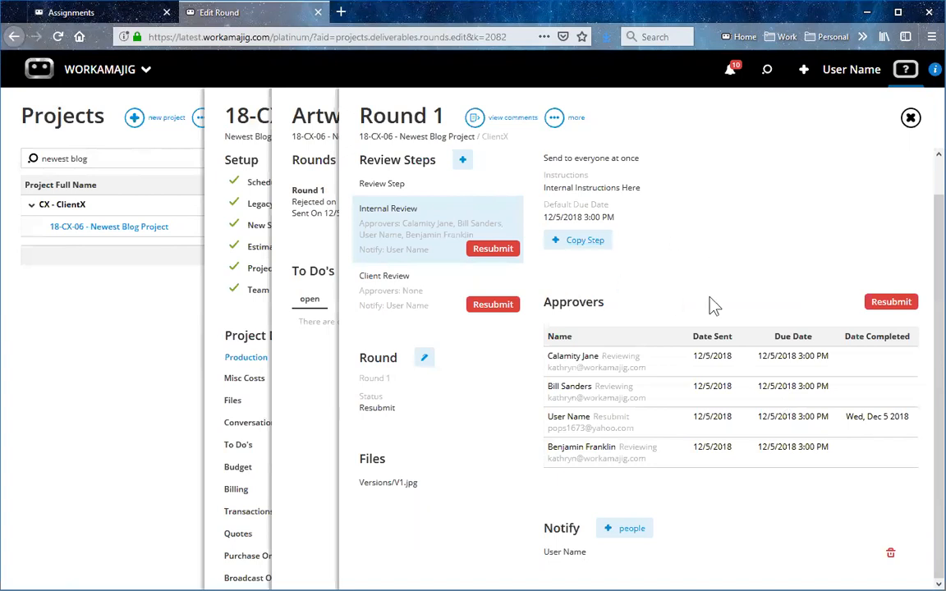
click(910, 117)
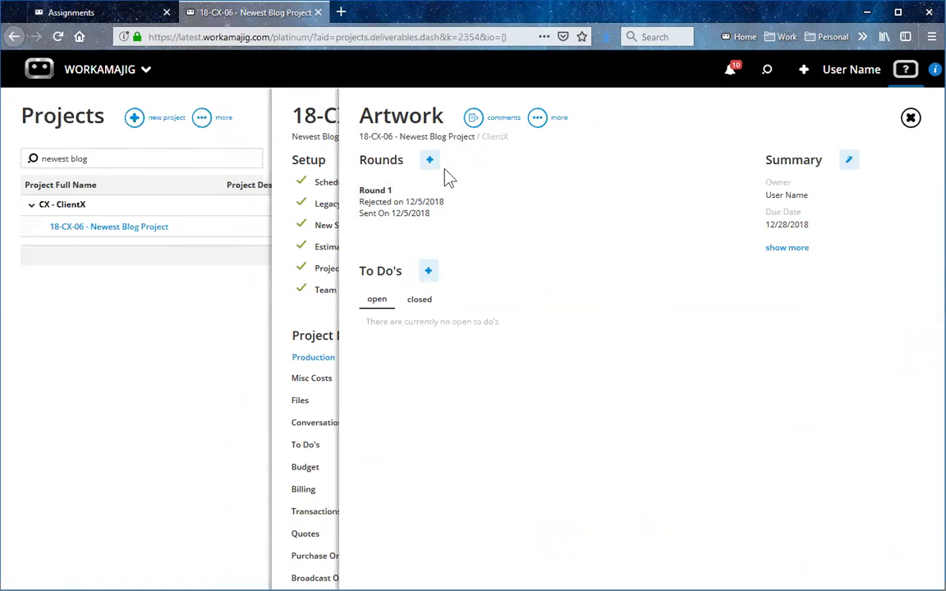
Reopen Round 1 of the Artwork deliverable and review the reviewer's comments, showing the markup for "Make the glass bigger".
click(454, 210)
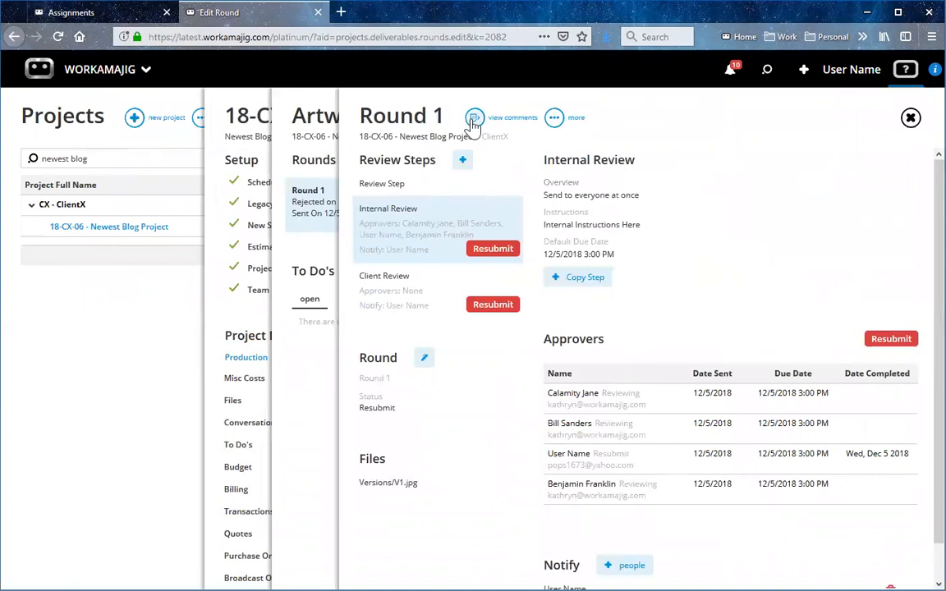
click(474, 120)
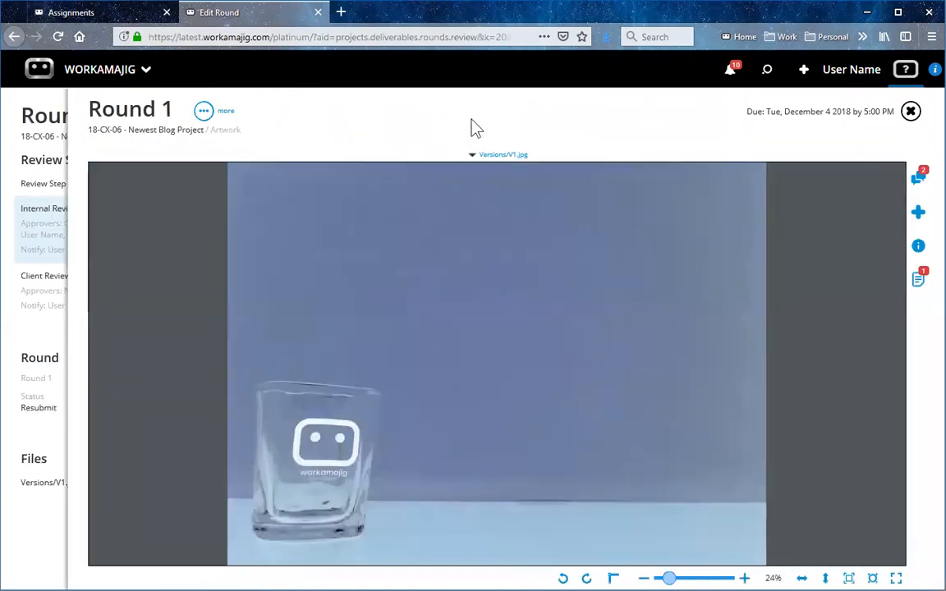
click(919, 179)
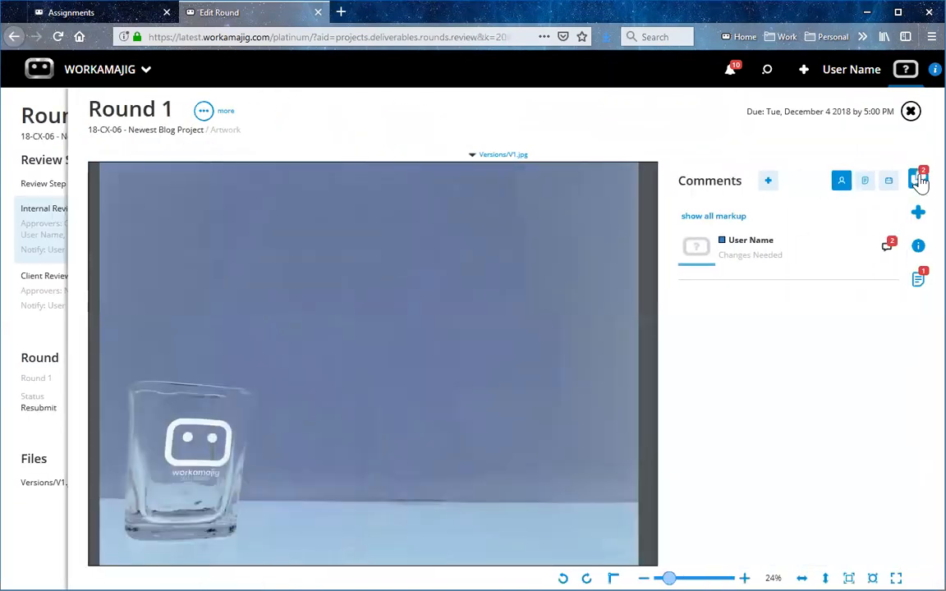
click(742, 261)
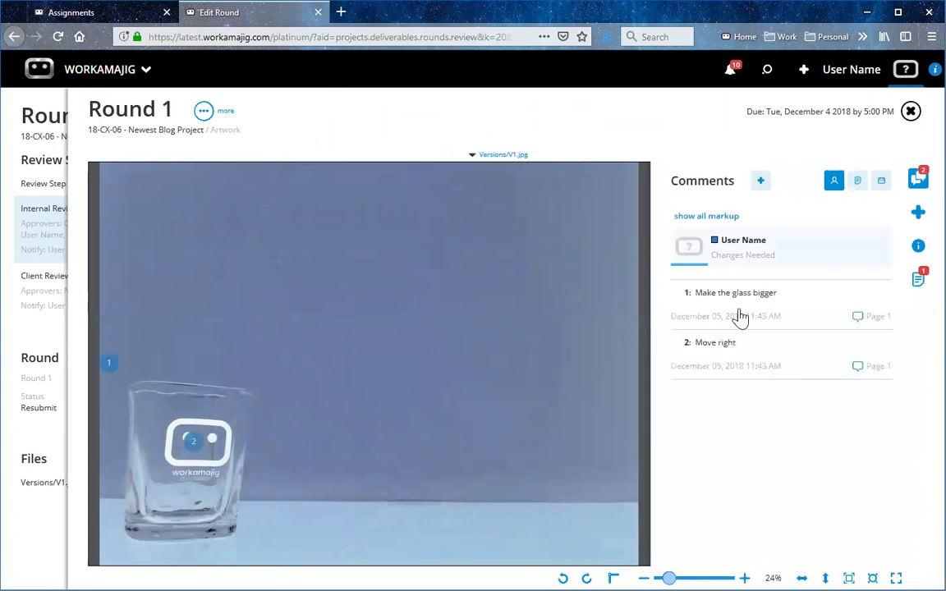
click(738, 317)
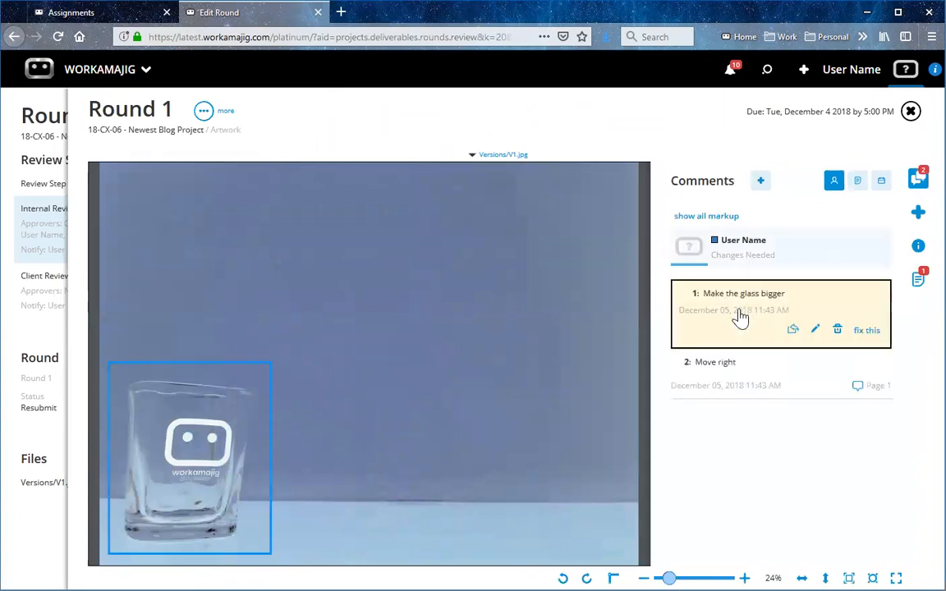
Create a follow-up for the "Make the glass bigger" comment on existing task 1.1 Concept/Creative Direction with status To Fix and notifications enabled.
click(727, 378)
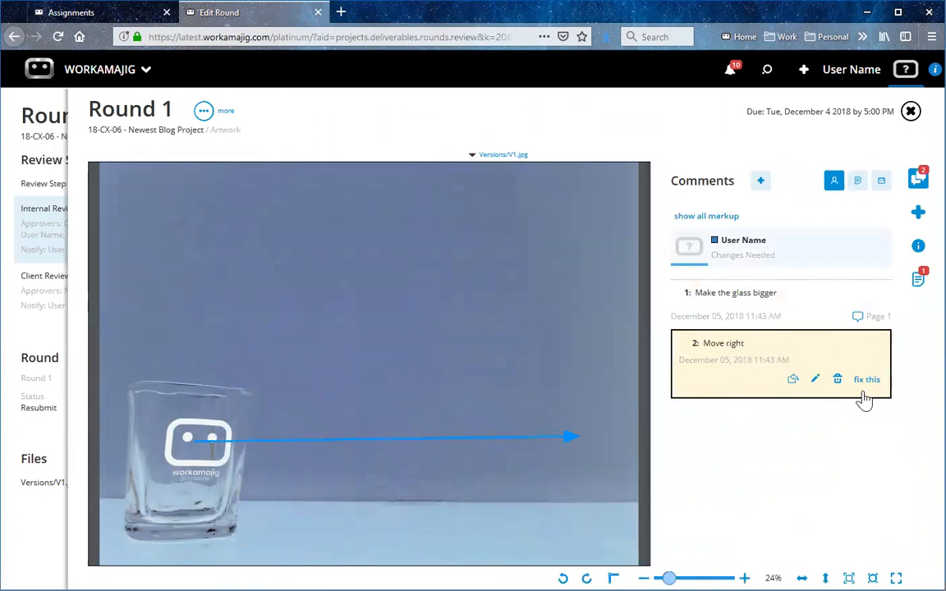
click(724, 313)
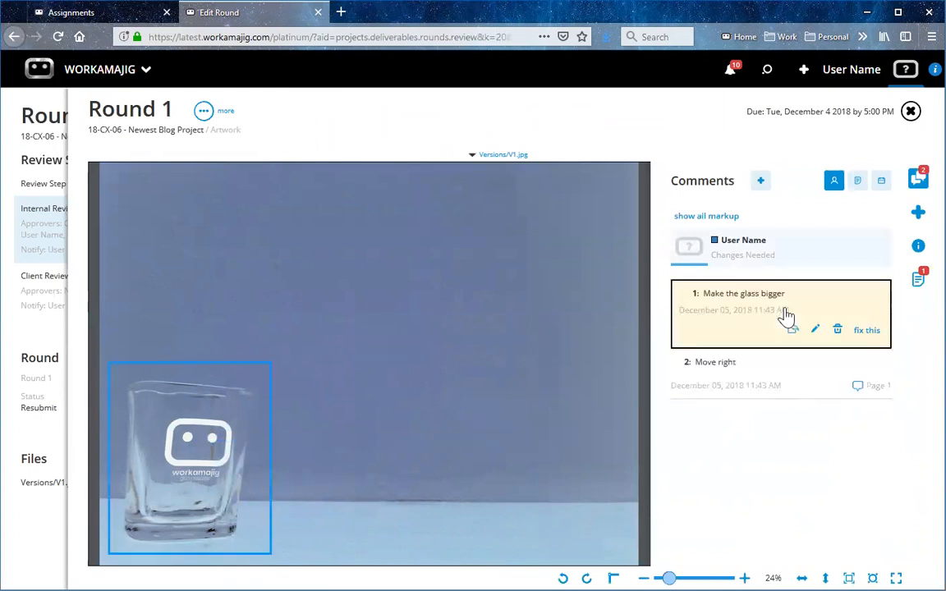
click(867, 330)
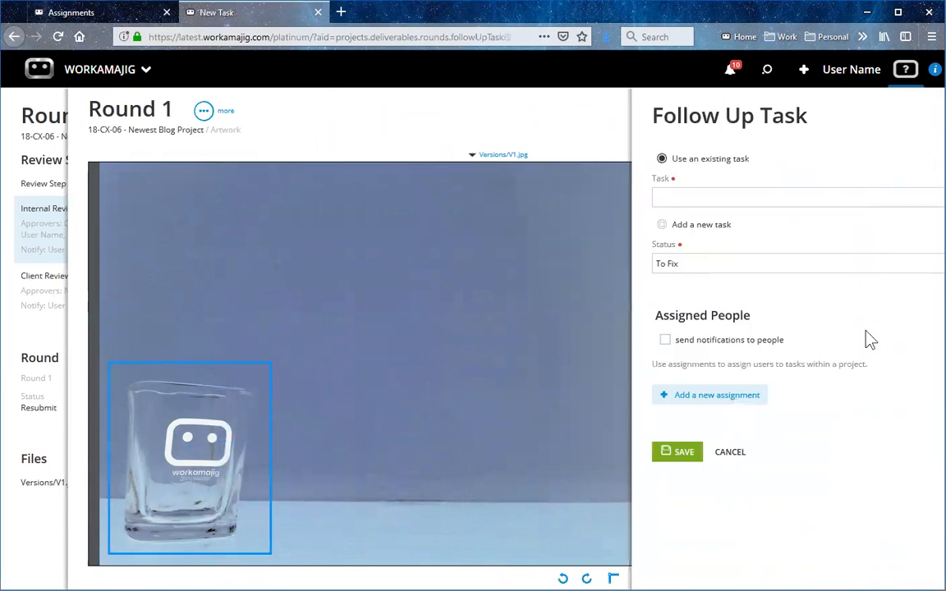
click(920, 197)
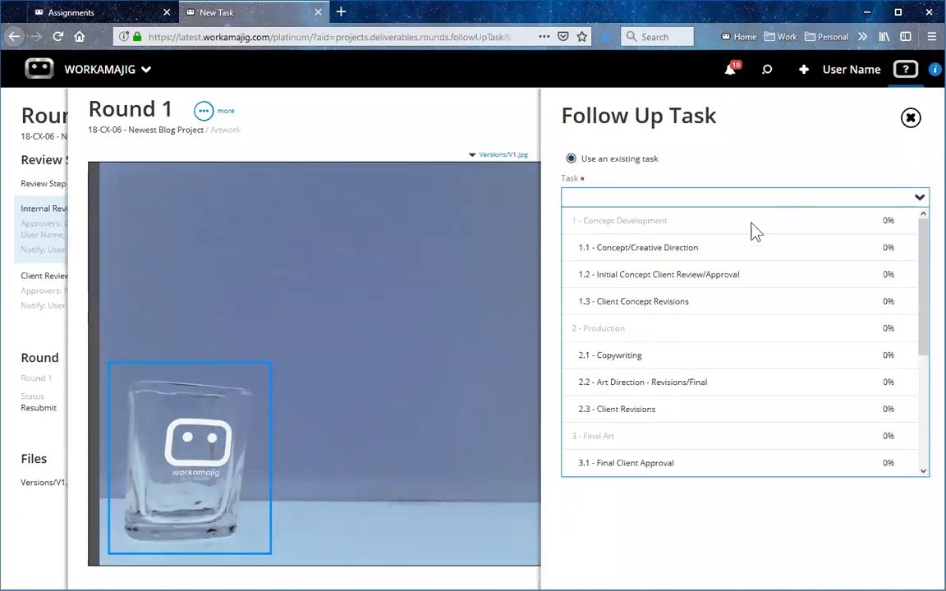
click(704, 251)
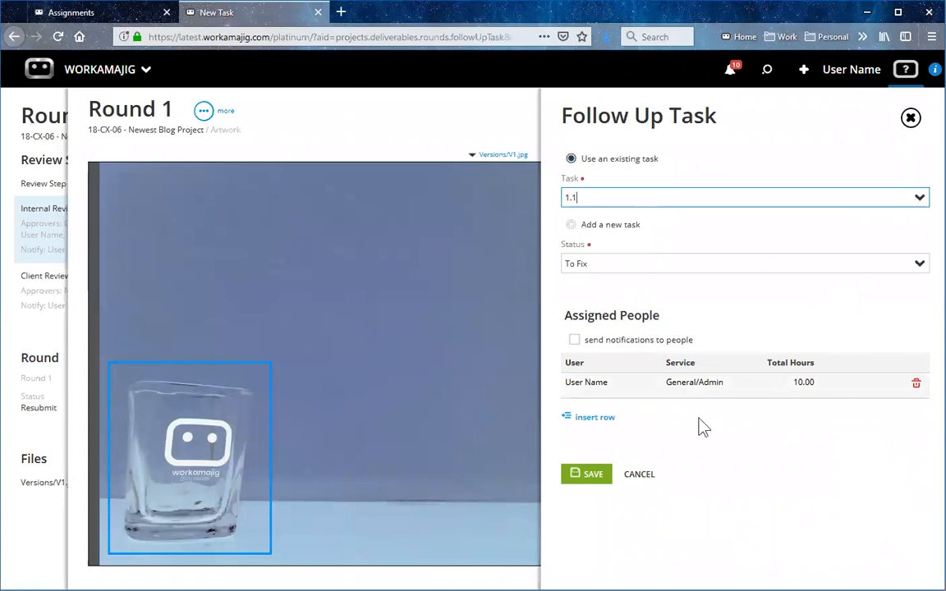
click(575, 340)
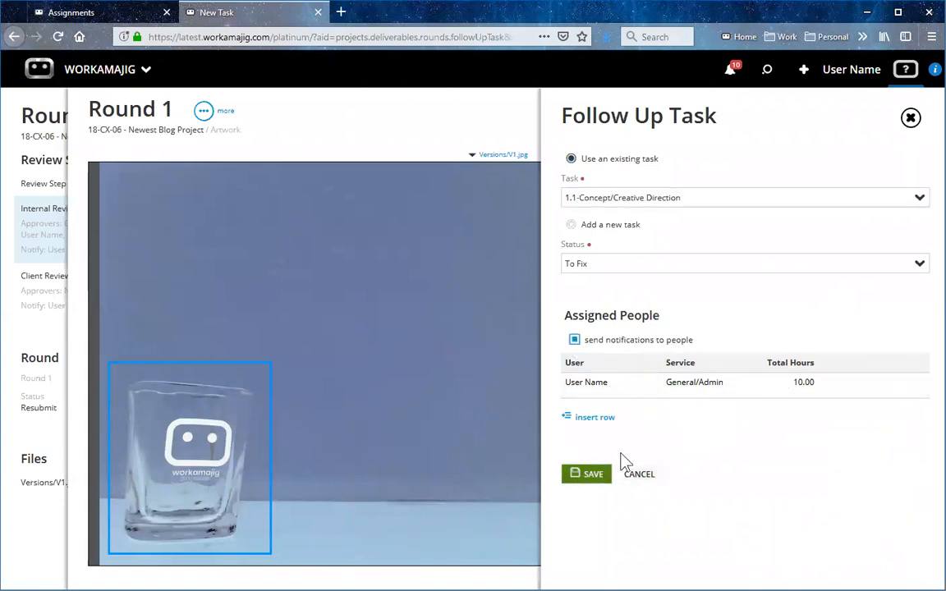
click(593, 475)
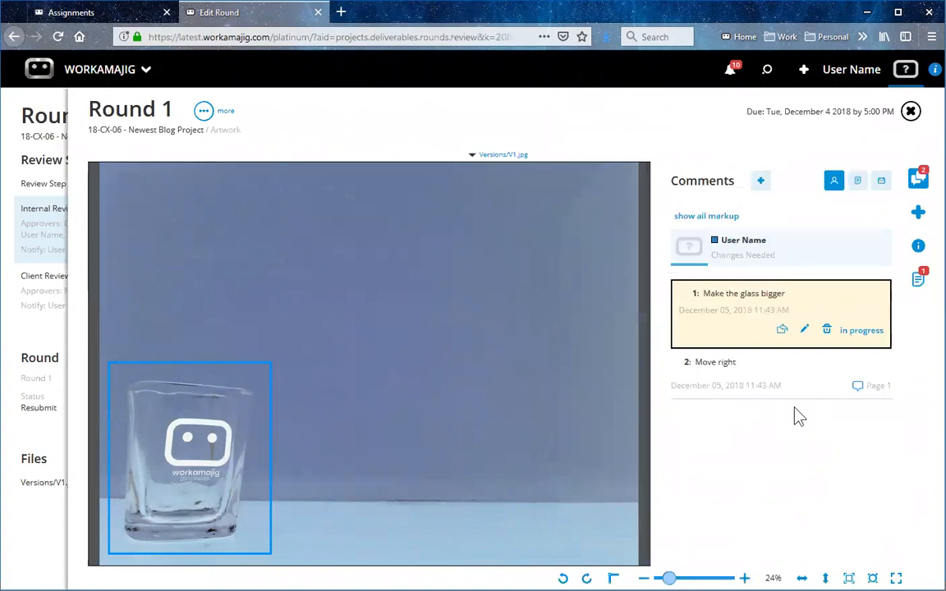
Open the "Make the glass bigger" to-do in the Concept/Creative Direction assignment of project 18-CX-06.
click(94, 15)
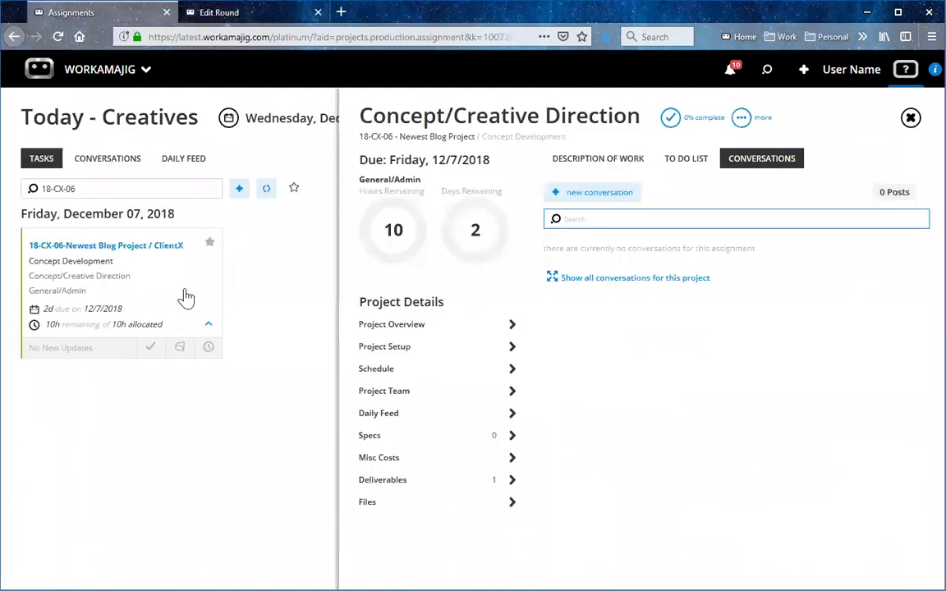
click(158, 284)
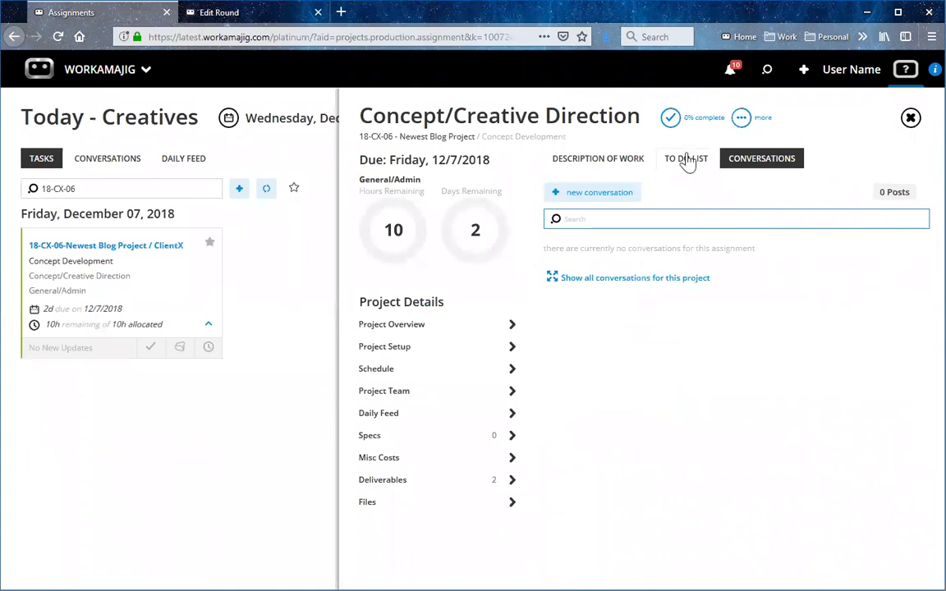
click(687, 160)
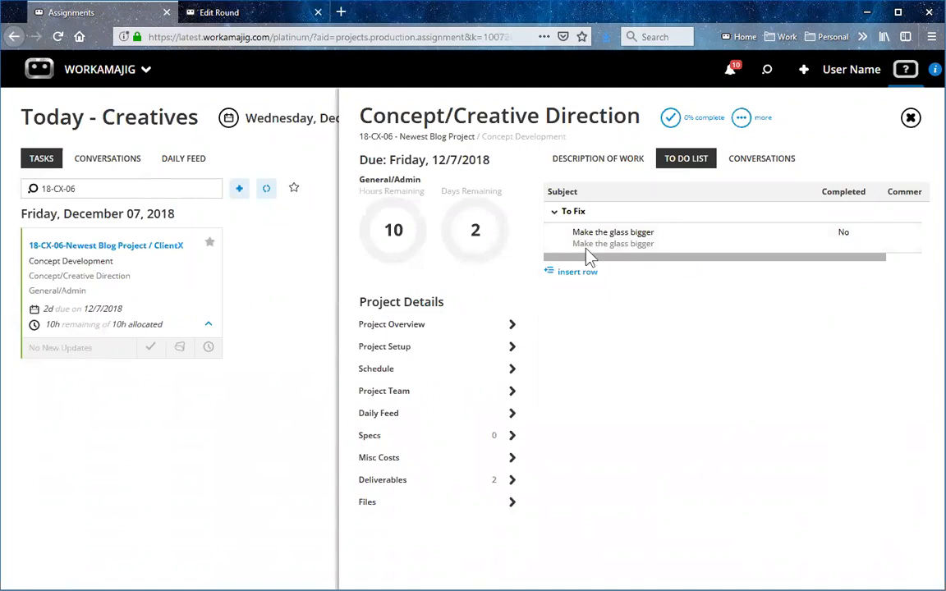
click(633, 246)
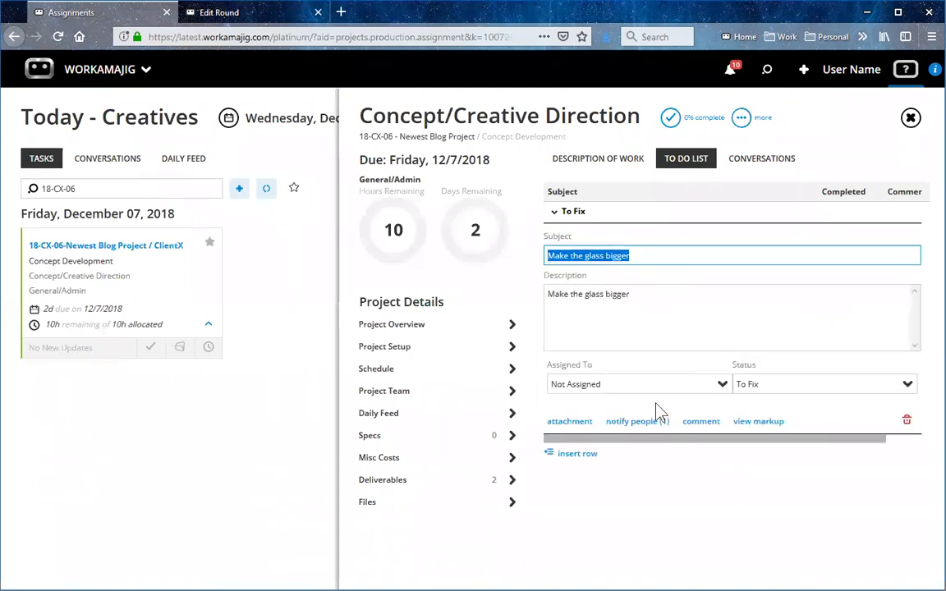
View the markup linked to the "Make the glass bigger" to-do and set the to-do's status to Fixed.
click(761, 424)
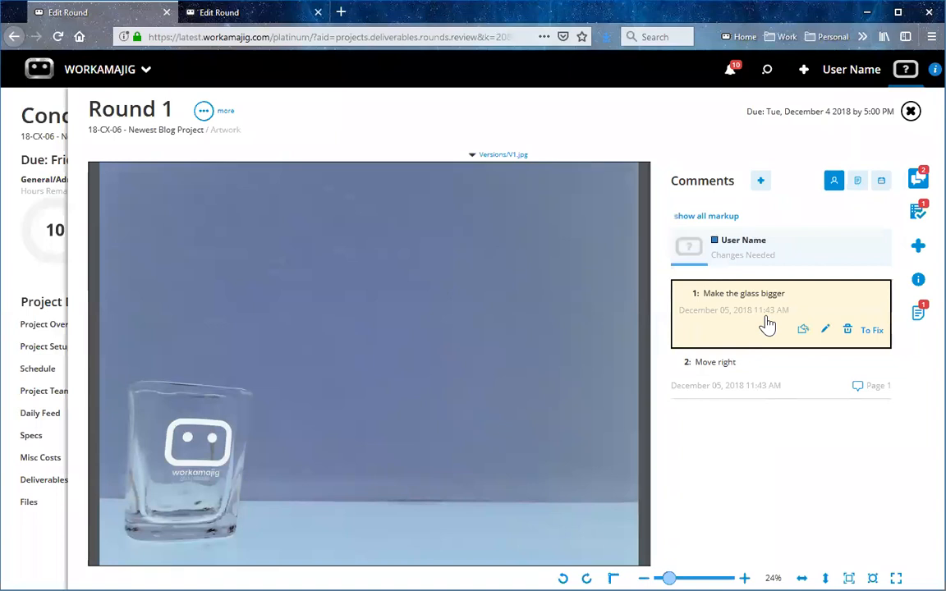
click(706, 314)
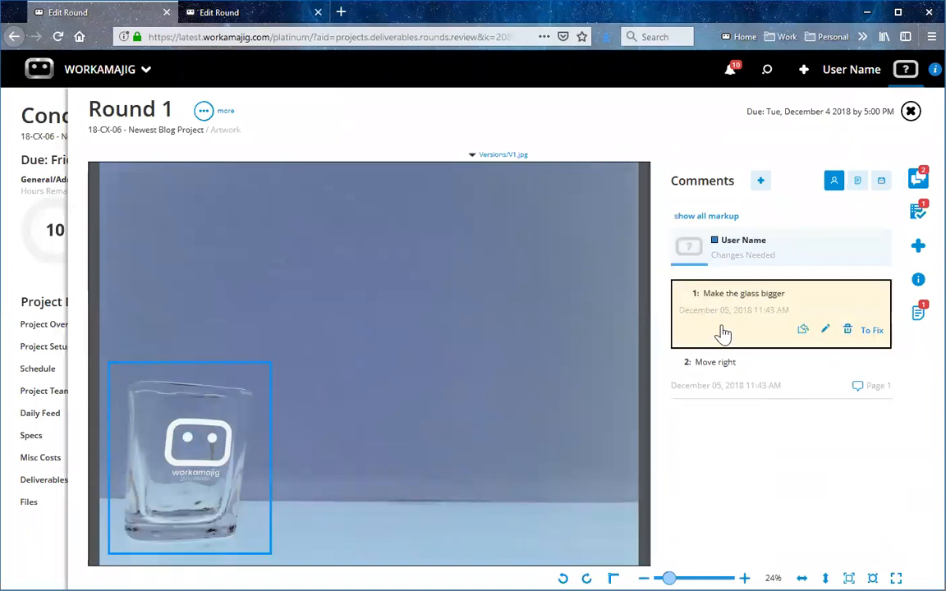
click(911, 113)
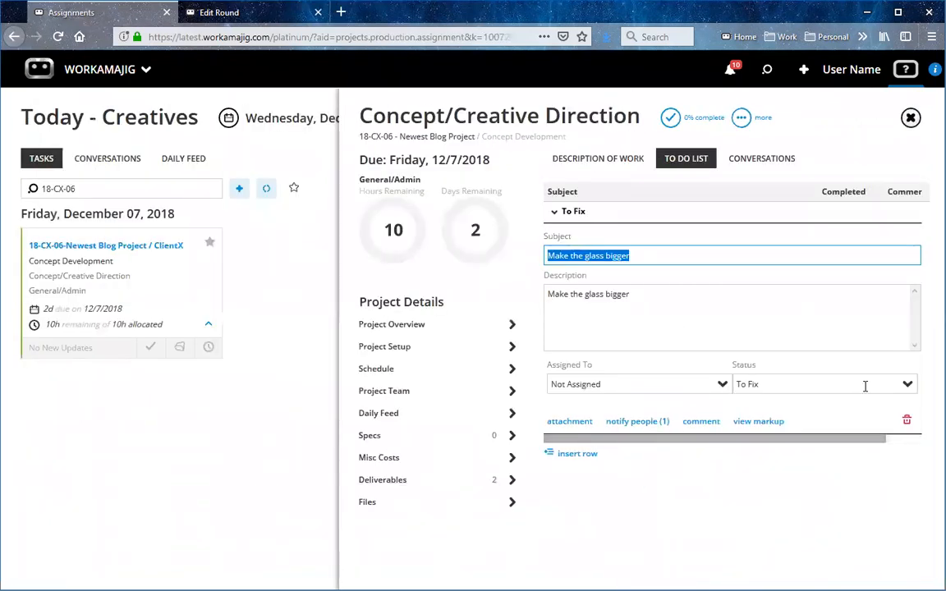
click(904, 386)
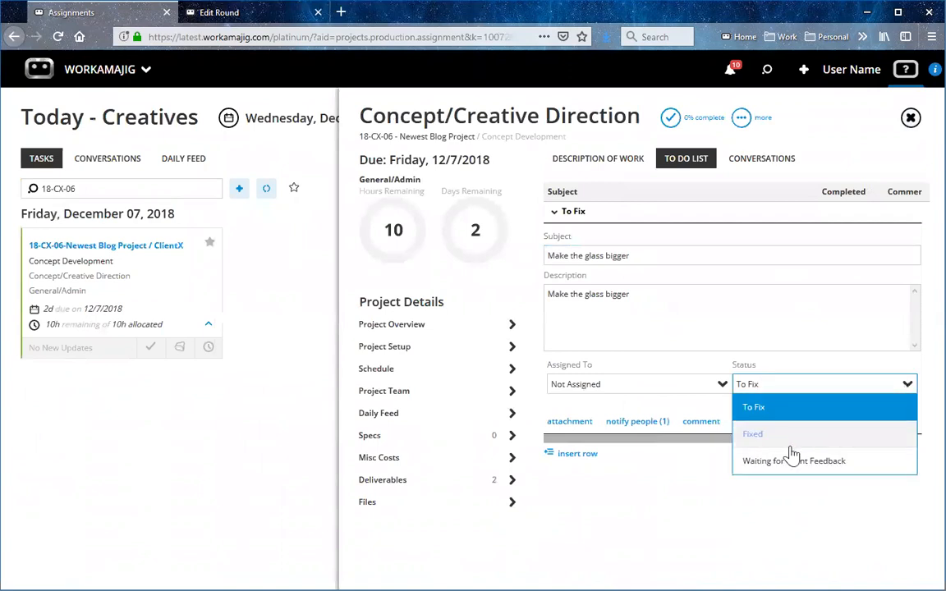
click(790, 443)
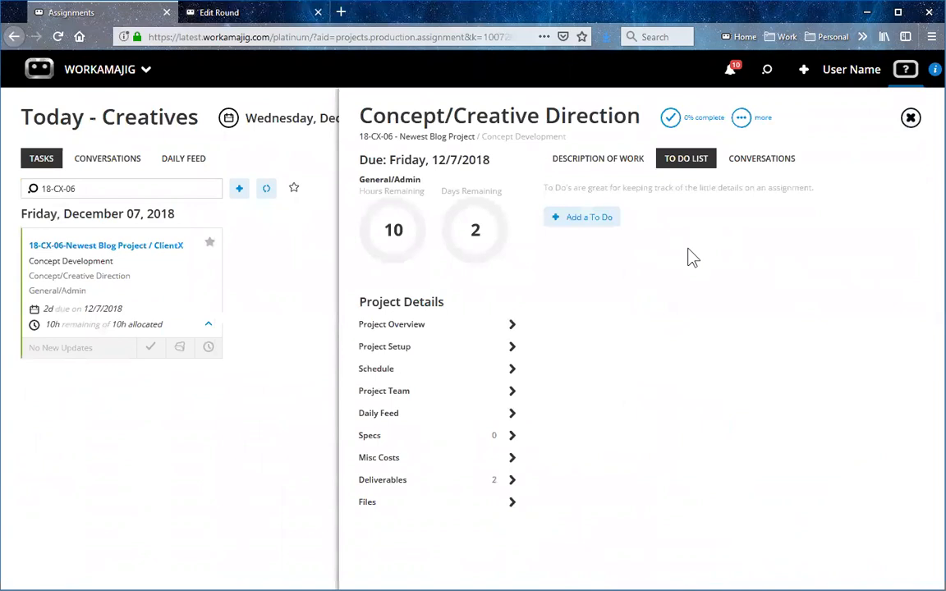
Upload V2.jpg to the Versions folder of the project's files and return to the Concept/Creative Direction assignment.
click(445, 510)
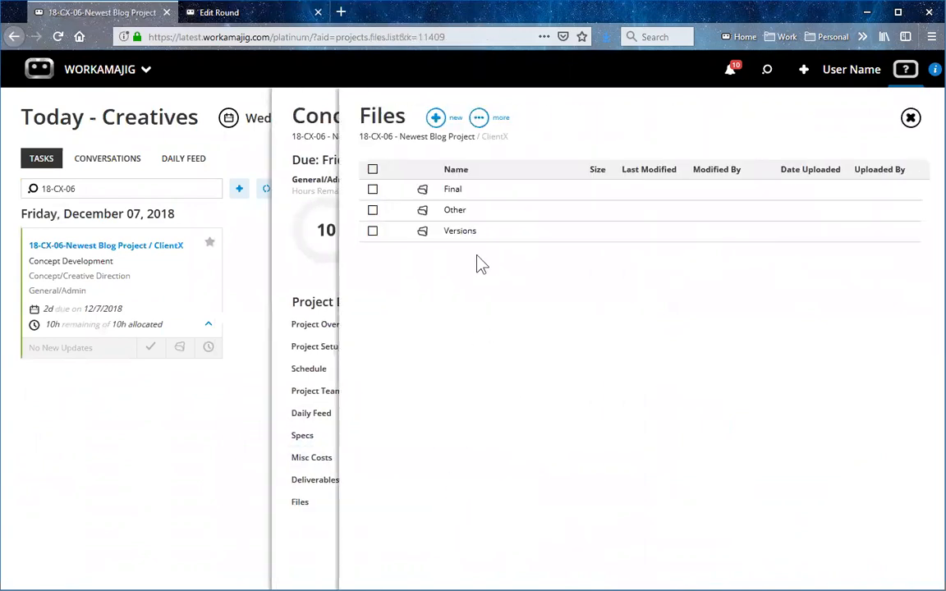
click(476, 234)
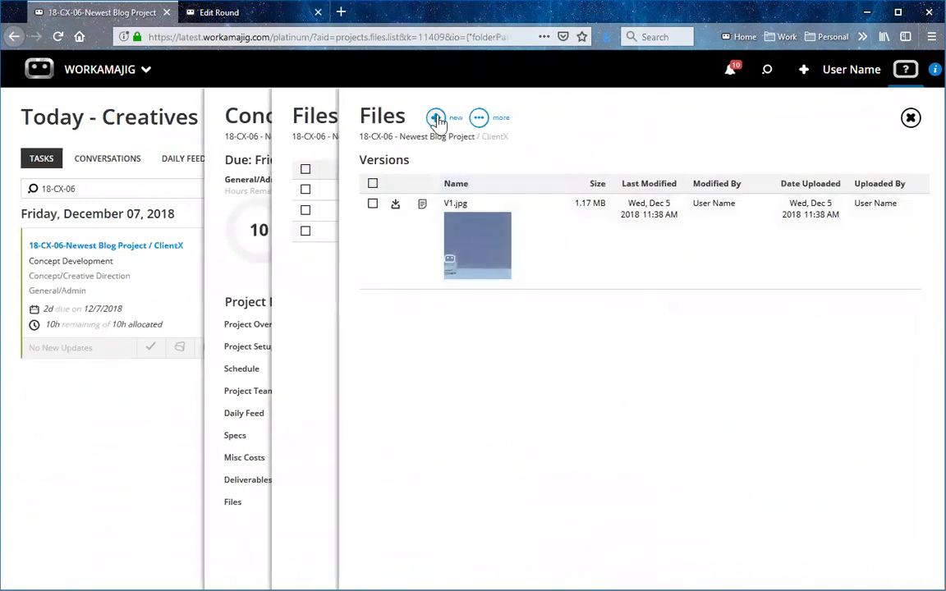
click(438, 120)
click(396, 161)
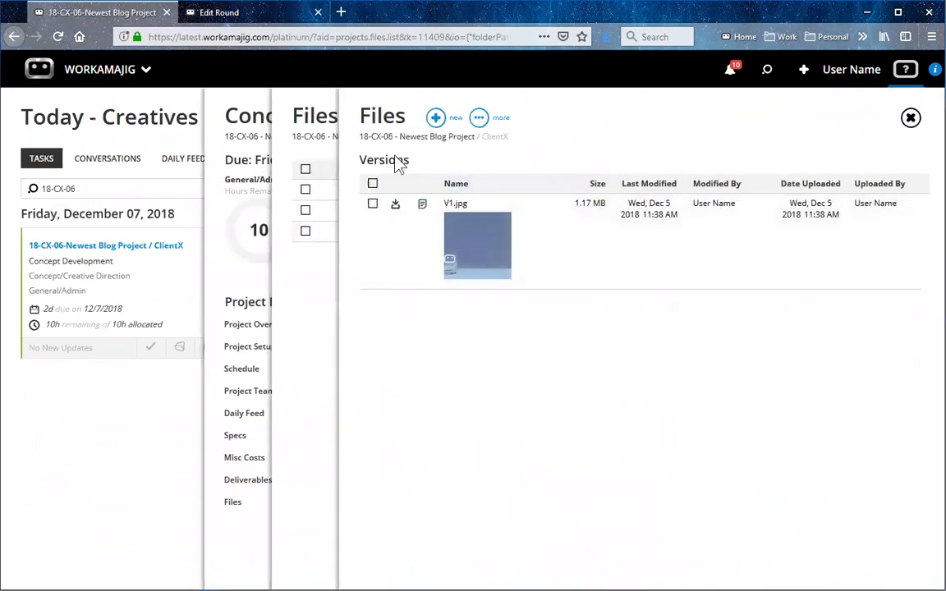
click(250, 100)
click(371, 301)
click(638, 322)
click(771, 255)
click(811, 289)
click(585, 382)
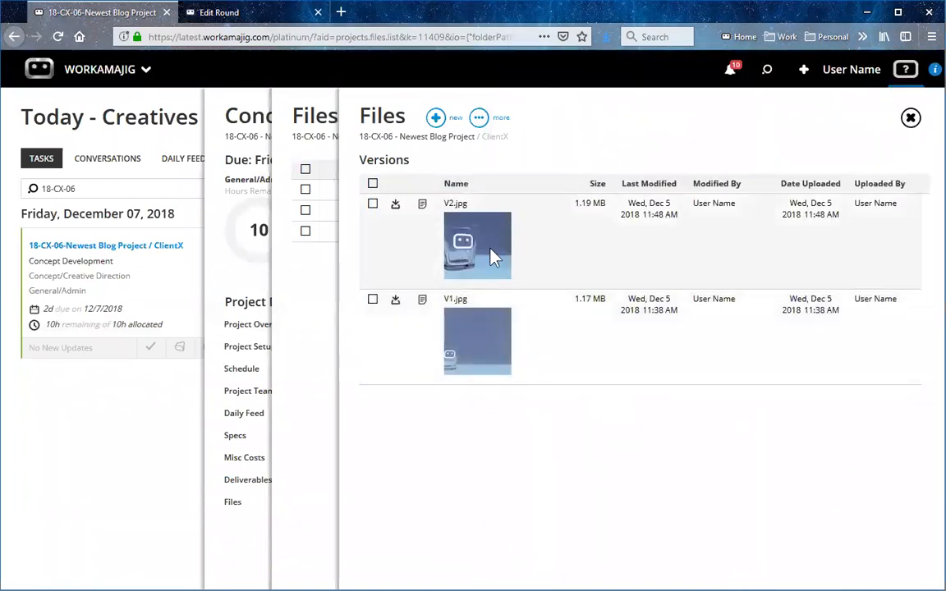
click(911, 119)
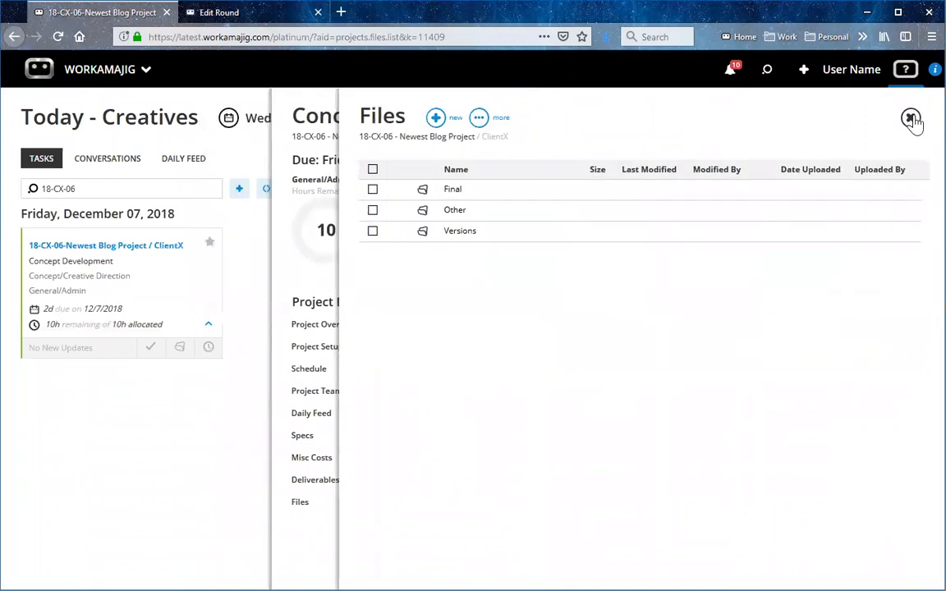
click(911, 119)
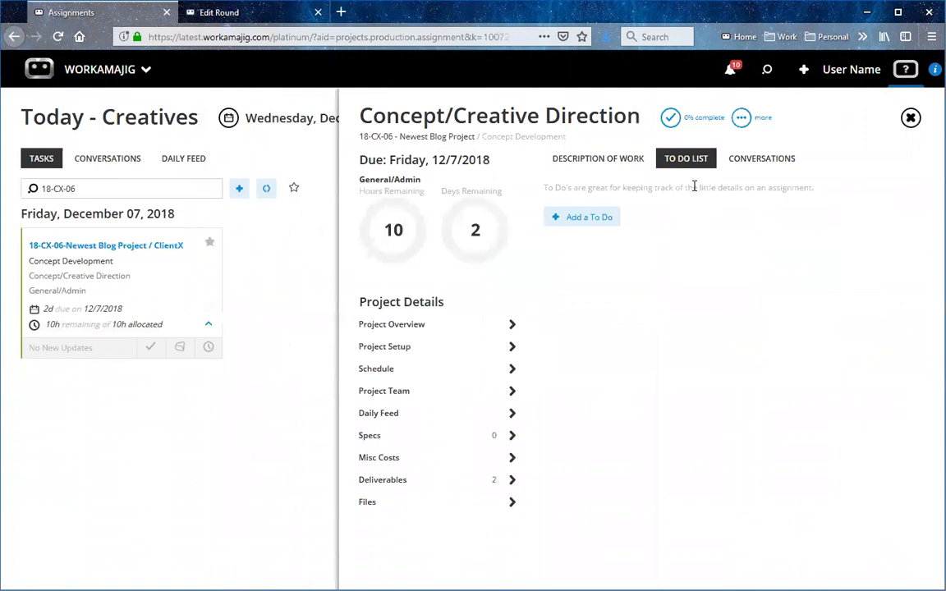
Leave the Round 1 review, reopen project 18-CX-06 and review its refreshed Daily Feed and Deliverables.
click(226, 22)
click(911, 117)
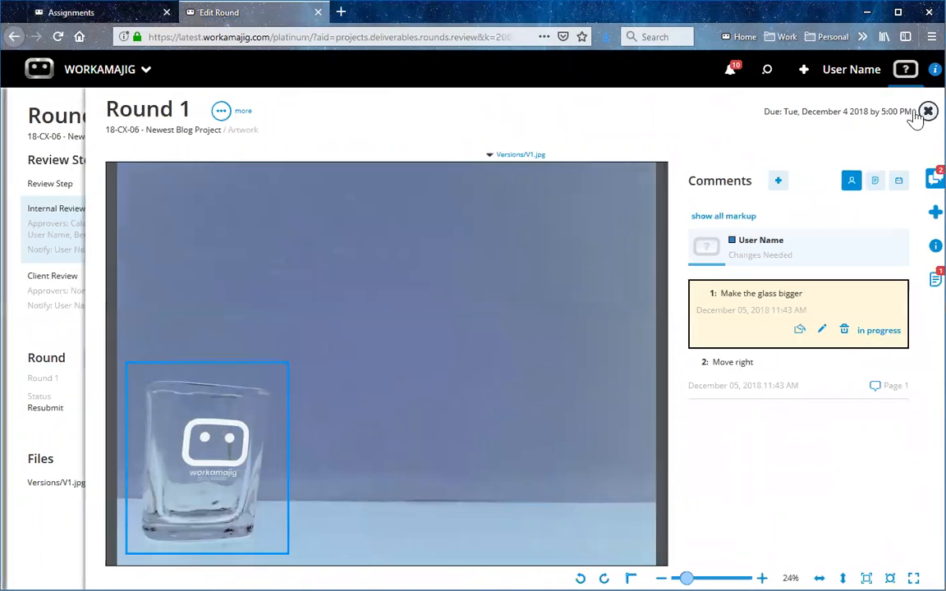
click(912, 116)
click(911, 117)
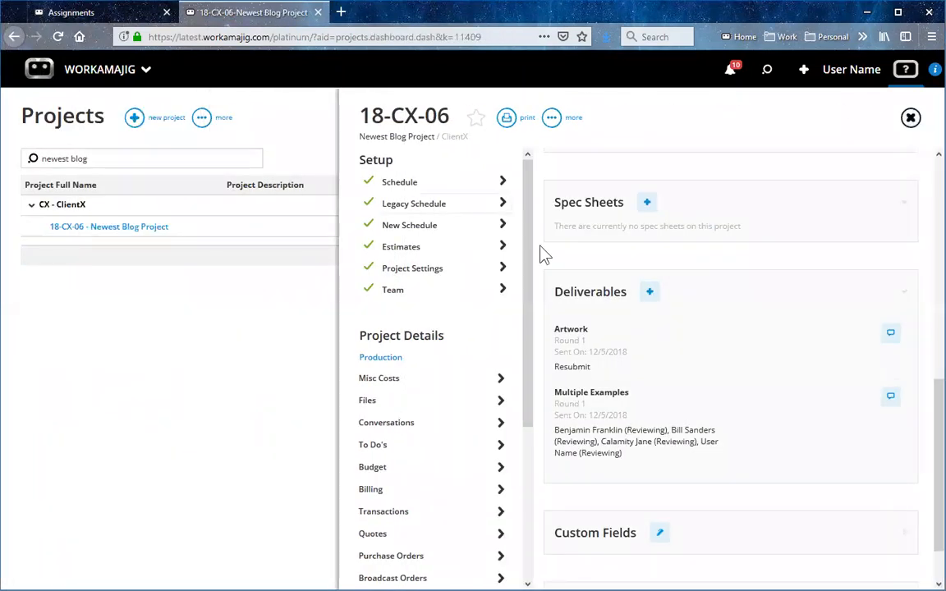
scroll(754, 259, up, 8)
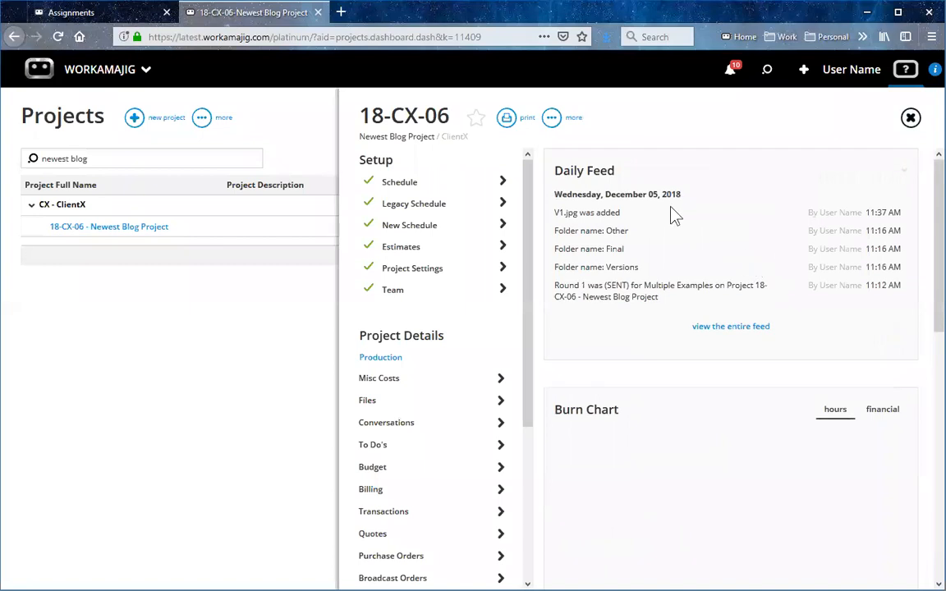
click(910, 117)
click(119, 228)
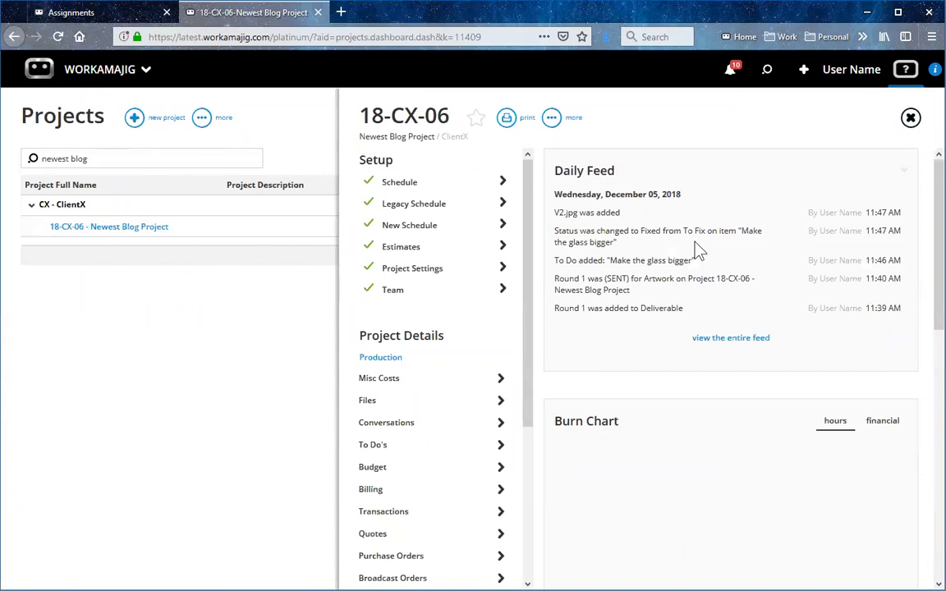
scroll(676, 246, down, 10)
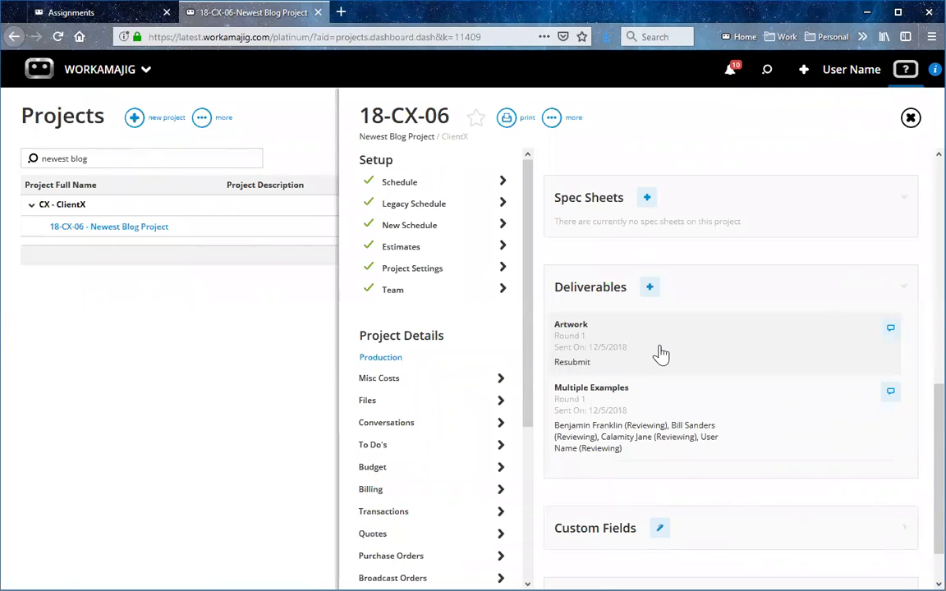
Check the project team's subscription defaults, toggling the last listed member's deliverable Approver default off and back on.
click(427, 296)
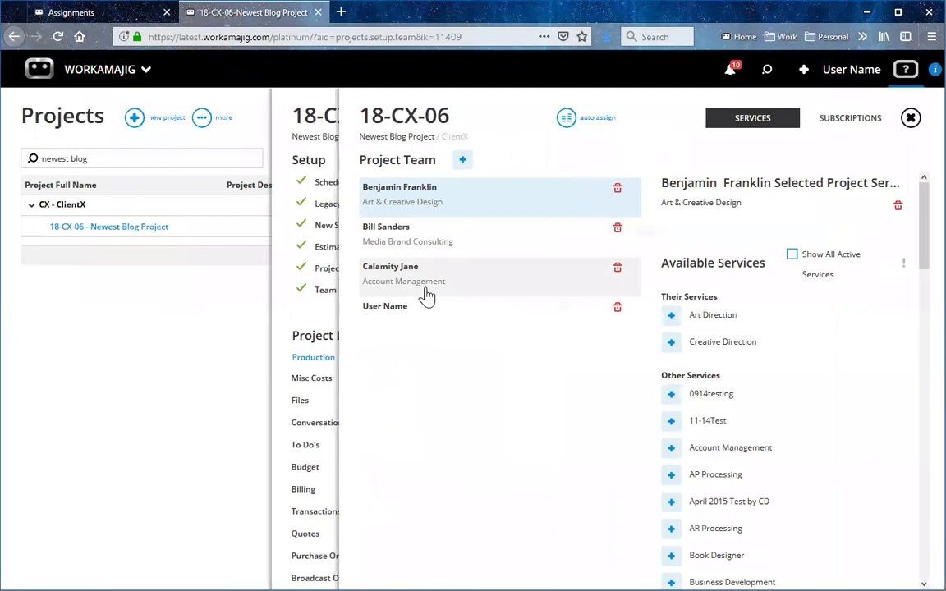
click(862, 120)
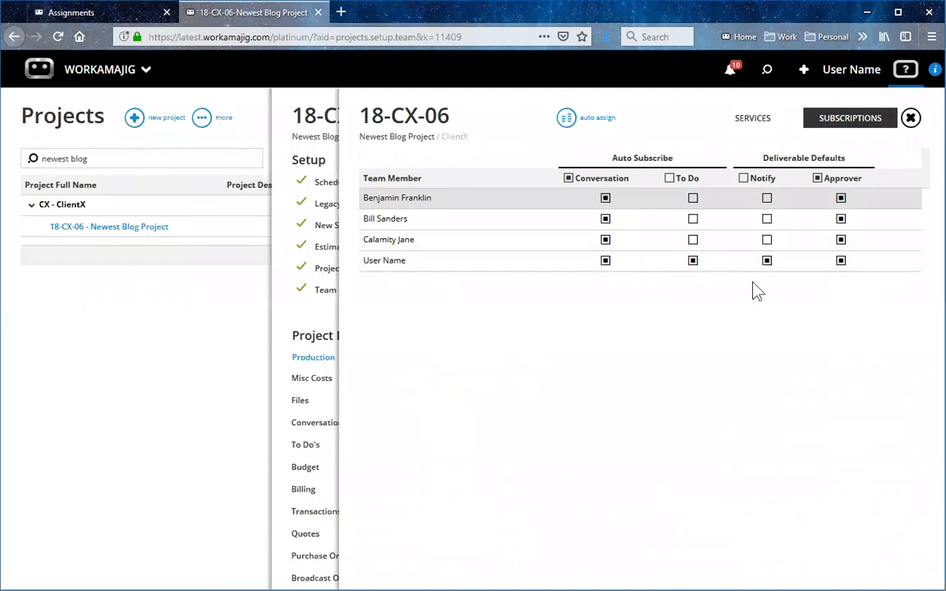
click(840, 261)
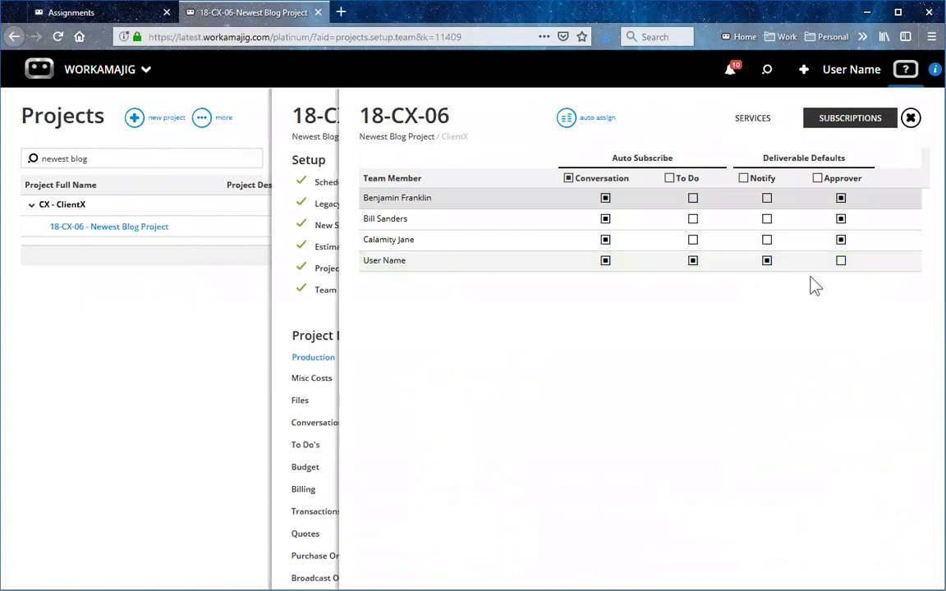
click(845, 268)
click(910, 119)
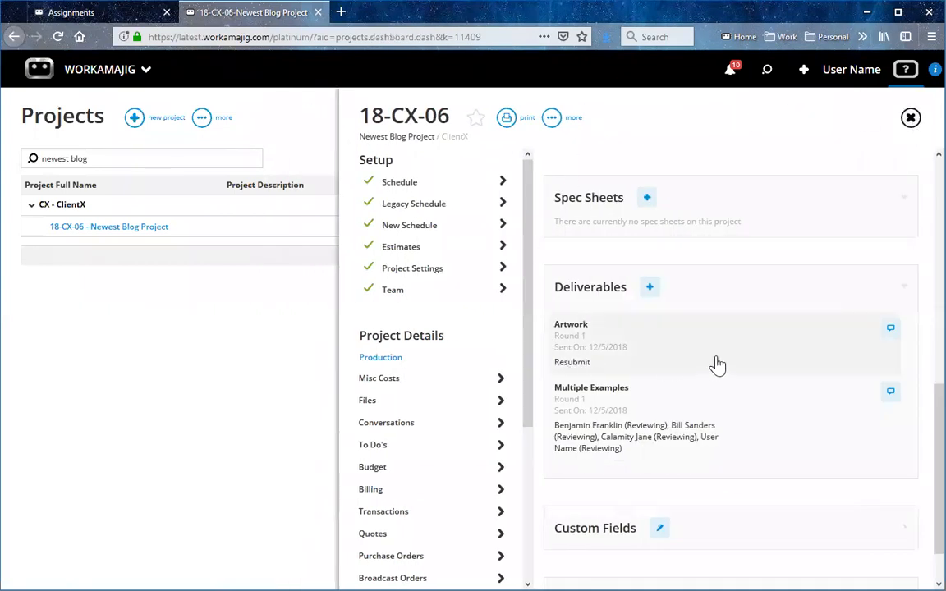
Add a round to the Artwork deliverable as a copy of the last round without its files, and review its approvers and notified people.
click(665, 345)
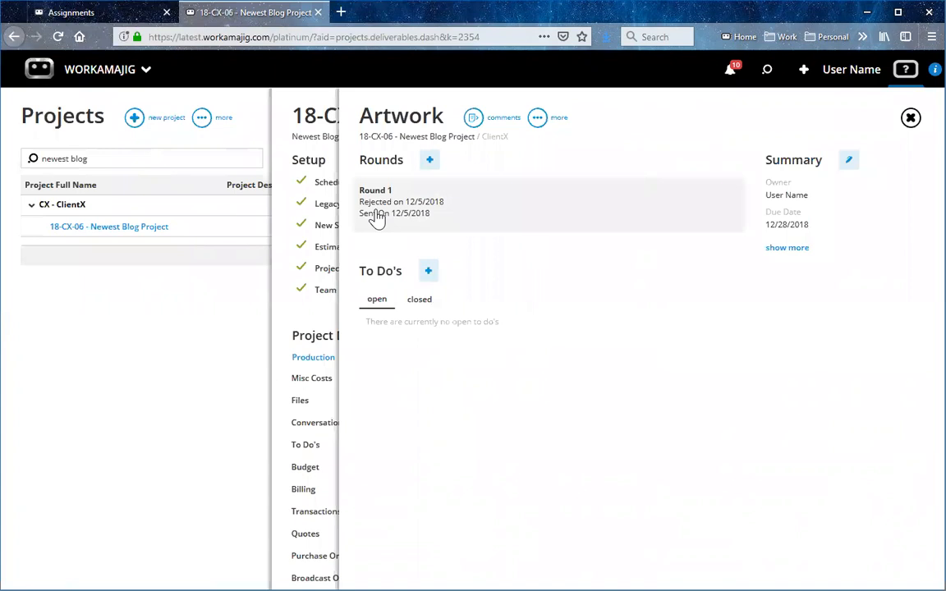
click(429, 162)
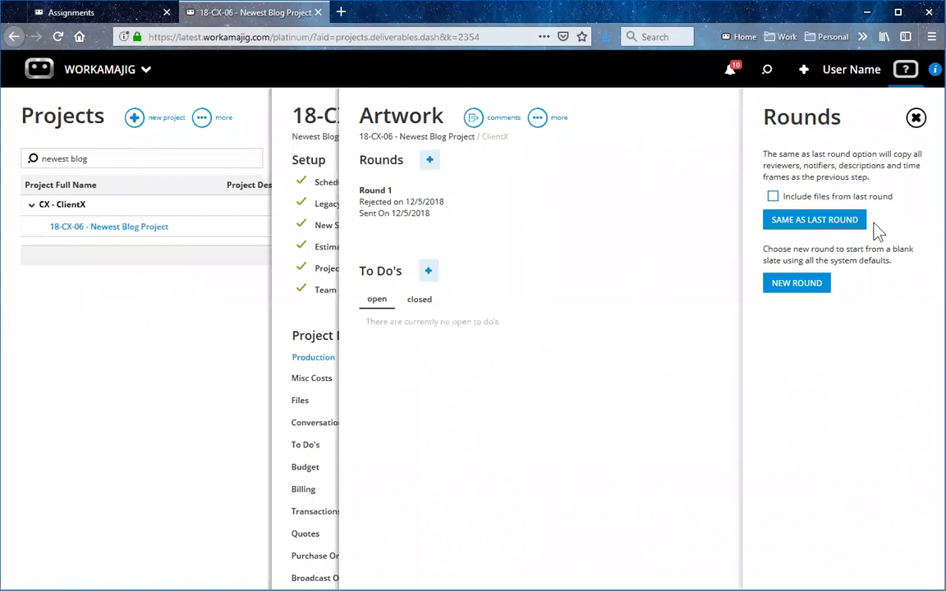
click(812, 222)
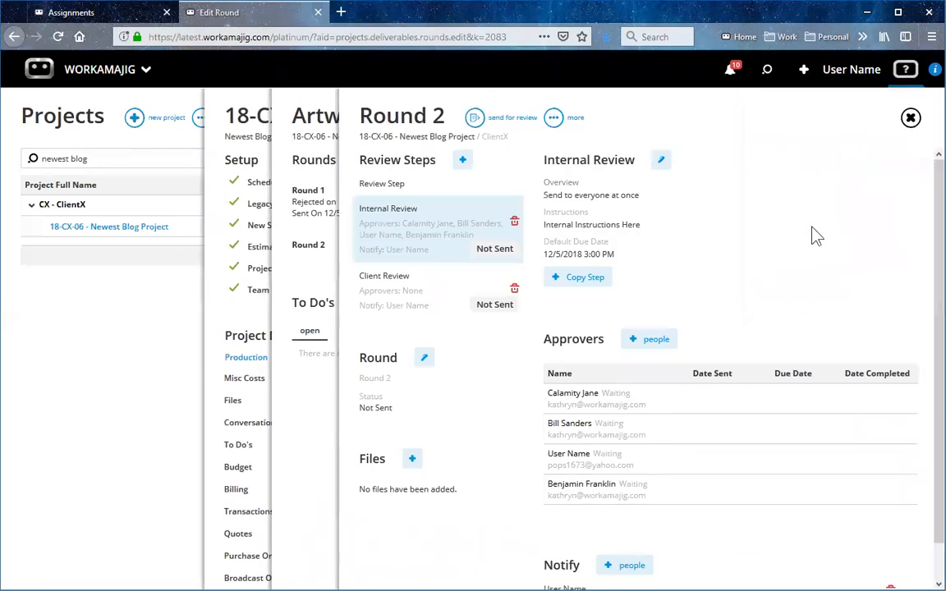
scroll(542, 502, down, 1)
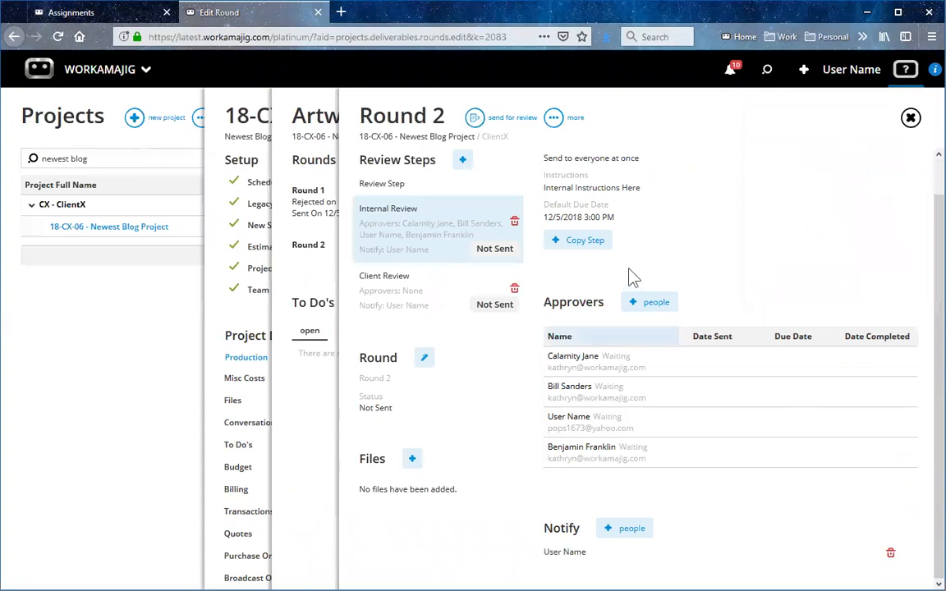
Try the Send To People In Order option on Round 2's Internal Review step, restore Send To Everyone At Once and discard the edits.
scroll(630, 274, up, 1)
drag(543, 194, 640, 196)
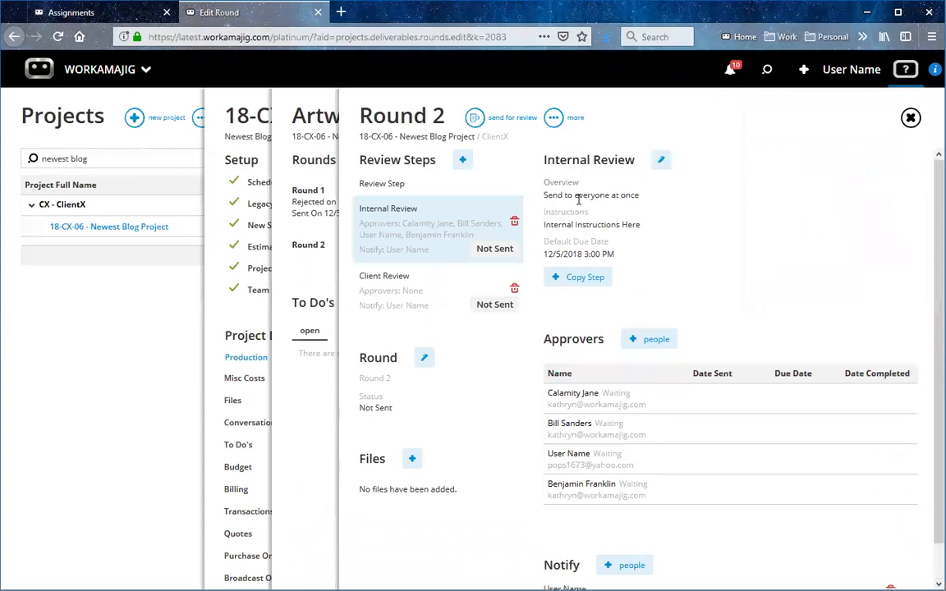
click(649, 206)
click(662, 162)
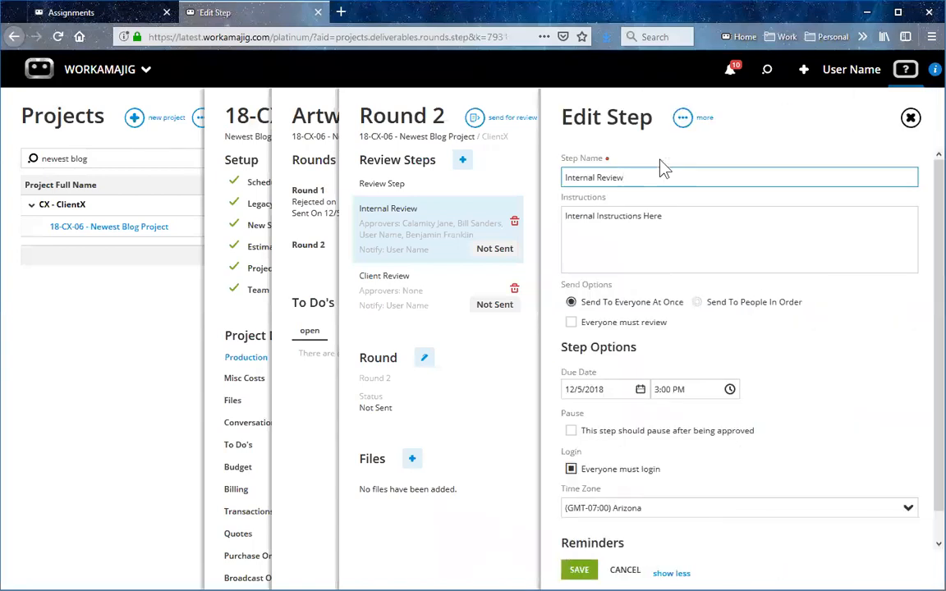
click(697, 303)
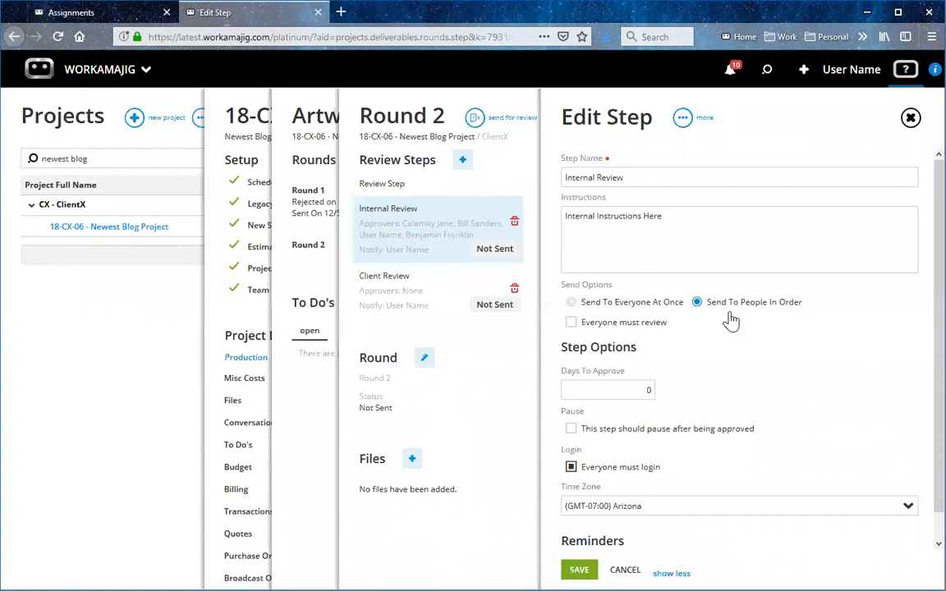
click(570, 304)
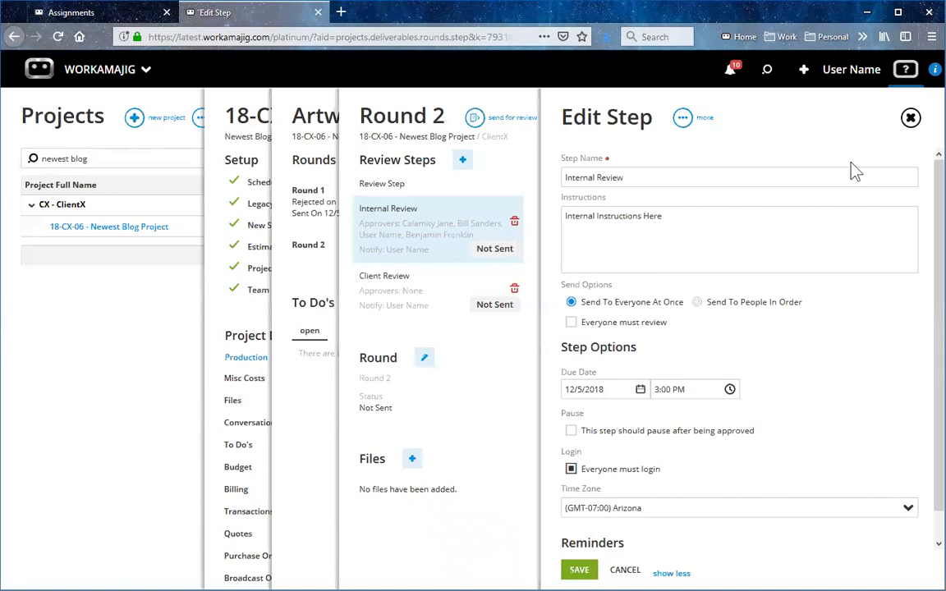
click(910, 120)
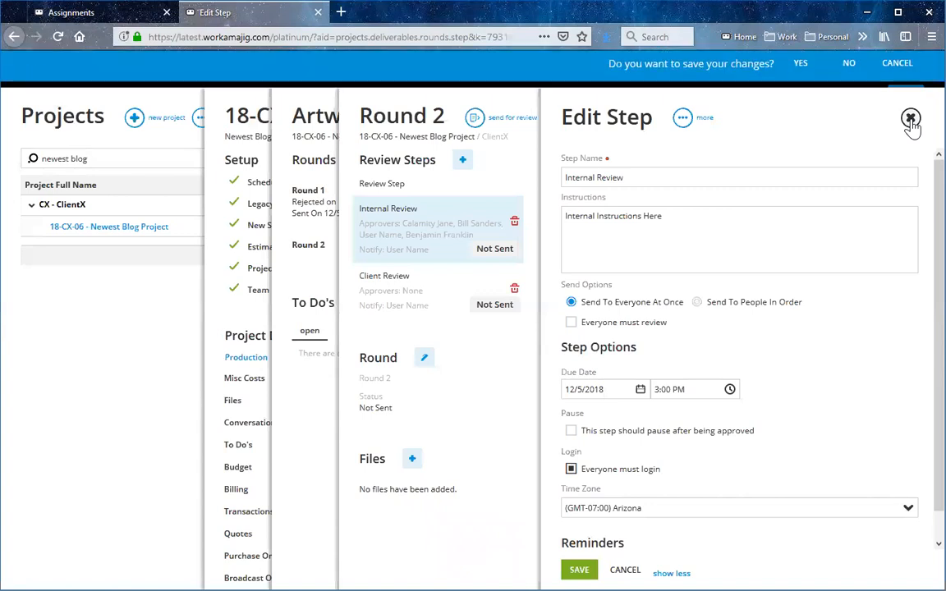
click(847, 63)
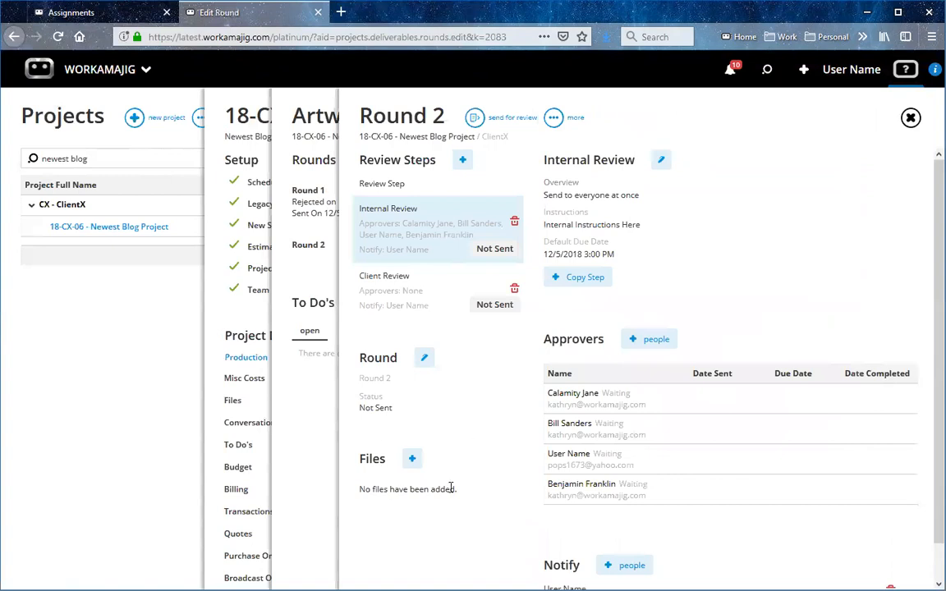
Attach the existing project file V2.jpg from the Versions folder to Round 2.
click(412, 459)
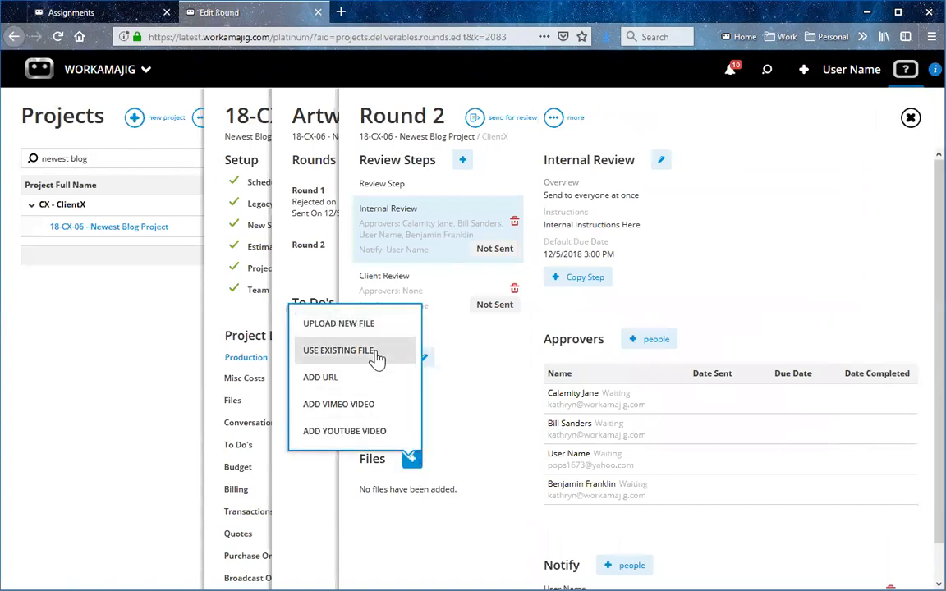
click(377, 353)
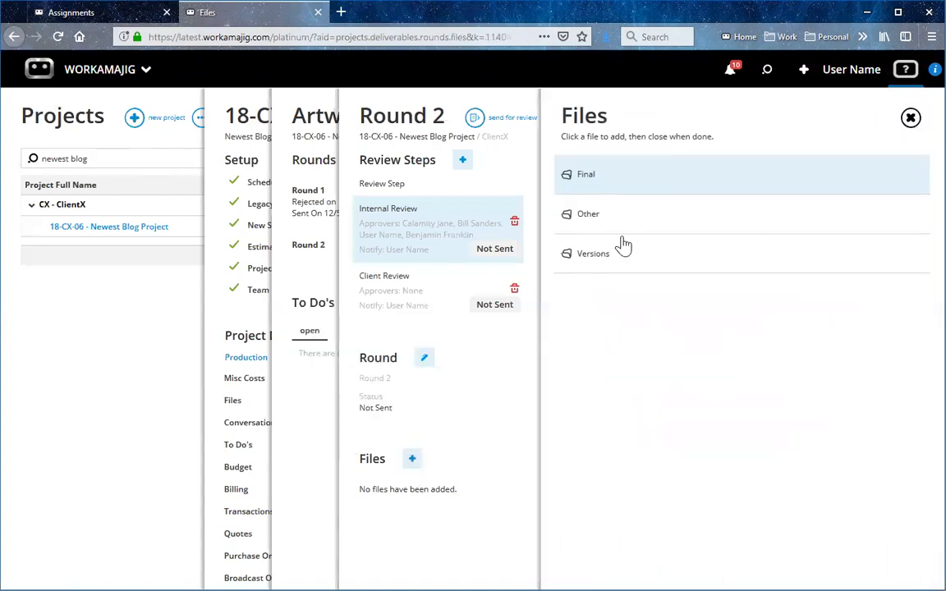
click(667, 265)
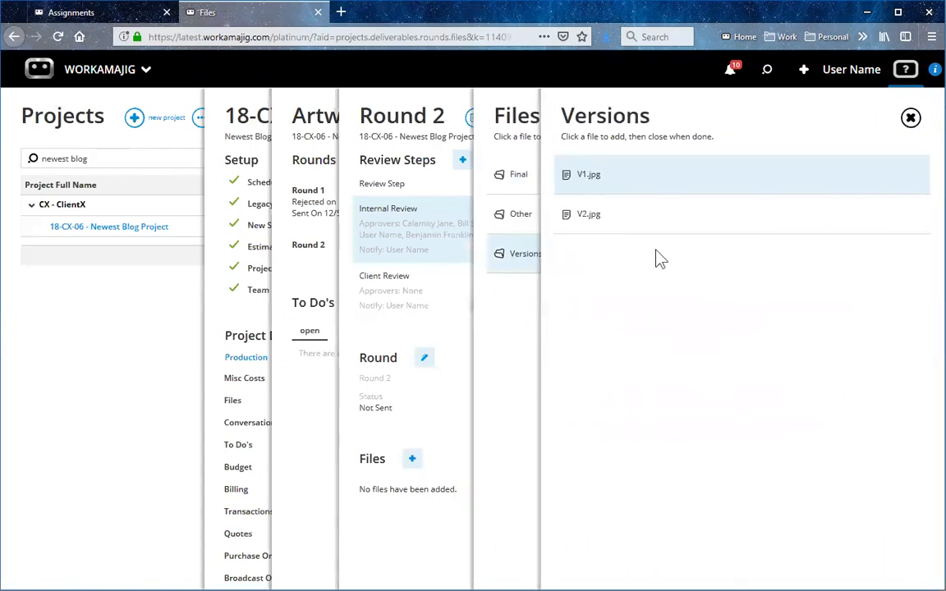
click(616, 222)
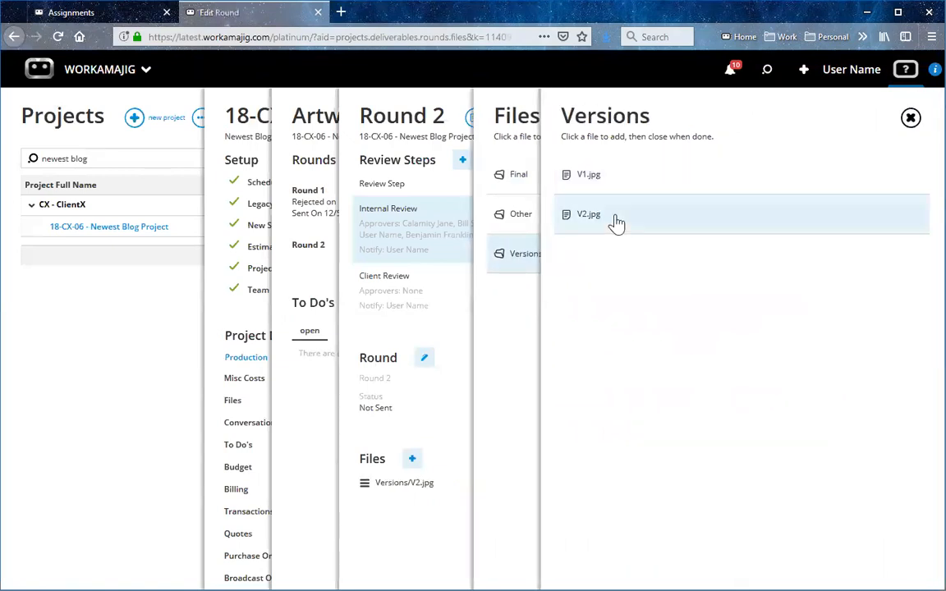
click(911, 119)
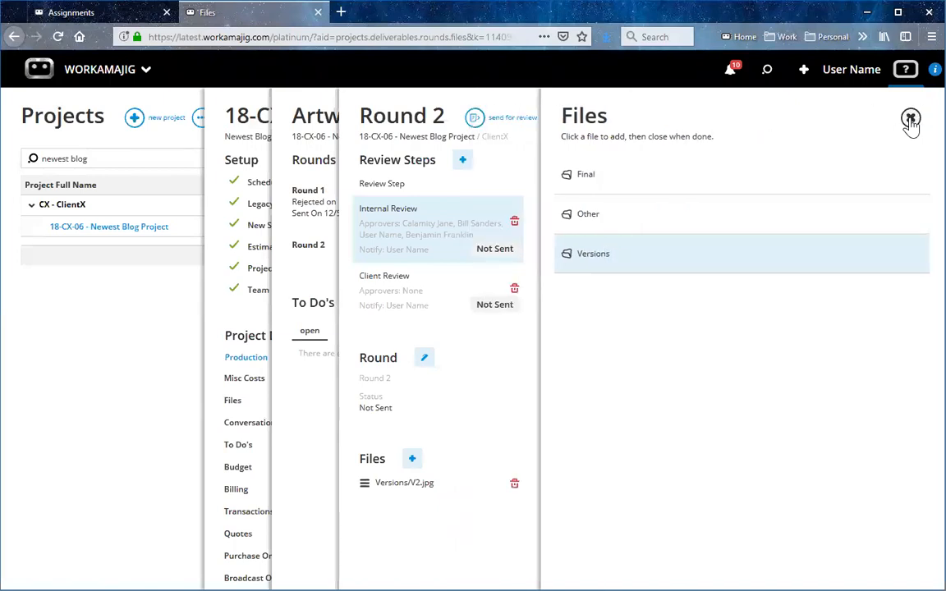
click(911, 120)
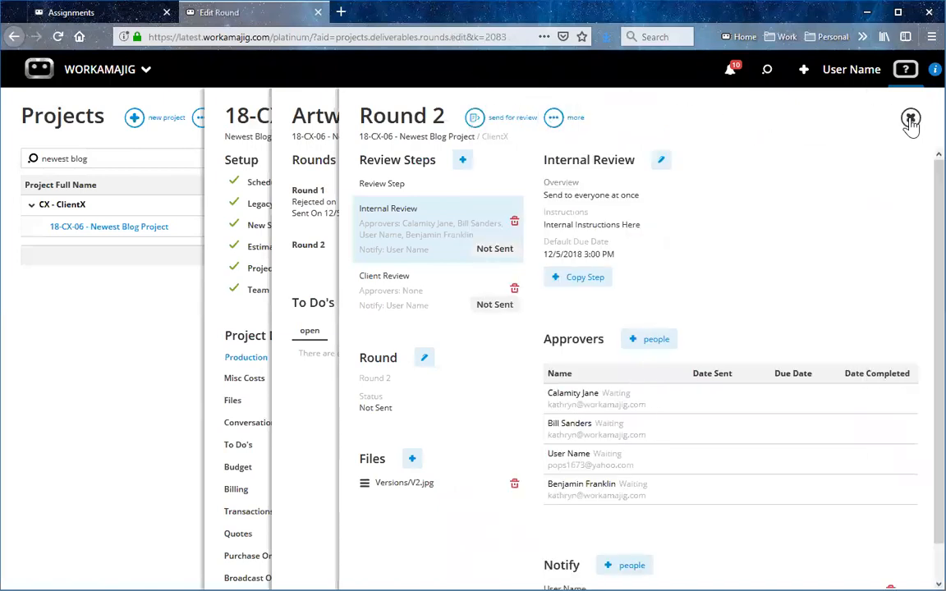
Send Round 2 for review, then open the Artwork Round 2 review from the deliverables awaiting approval and dismiss its instructions.
click(475, 120)
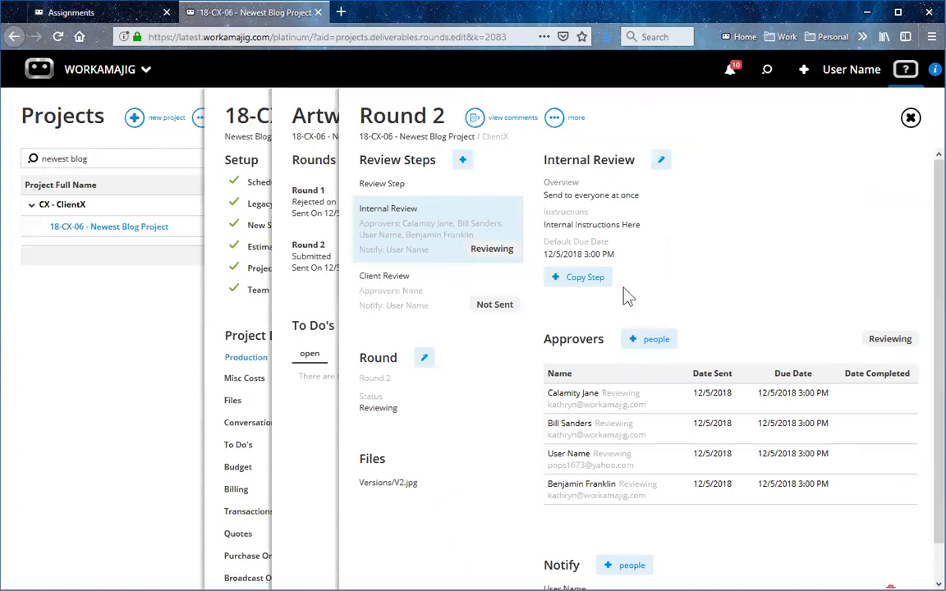
click(728, 74)
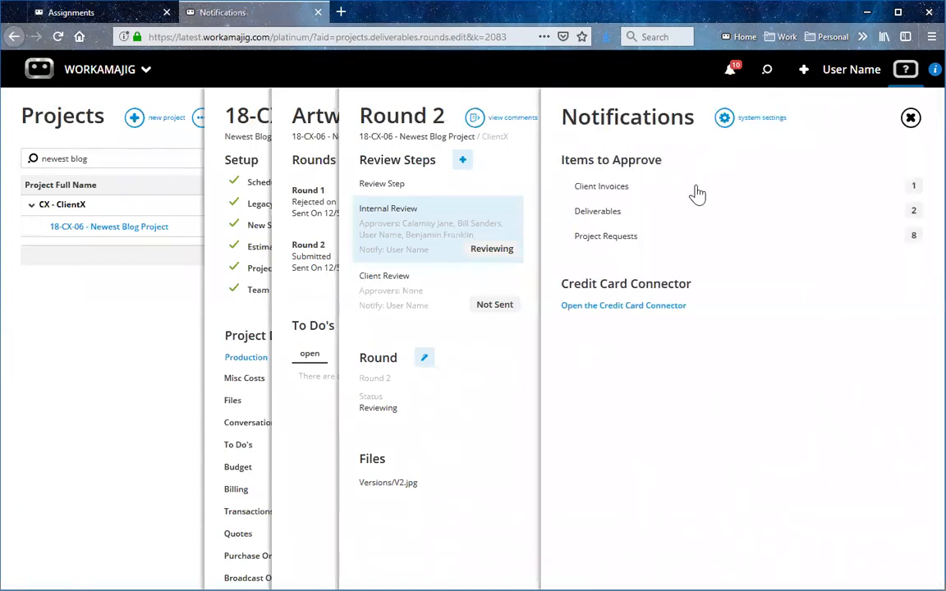
click(658, 214)
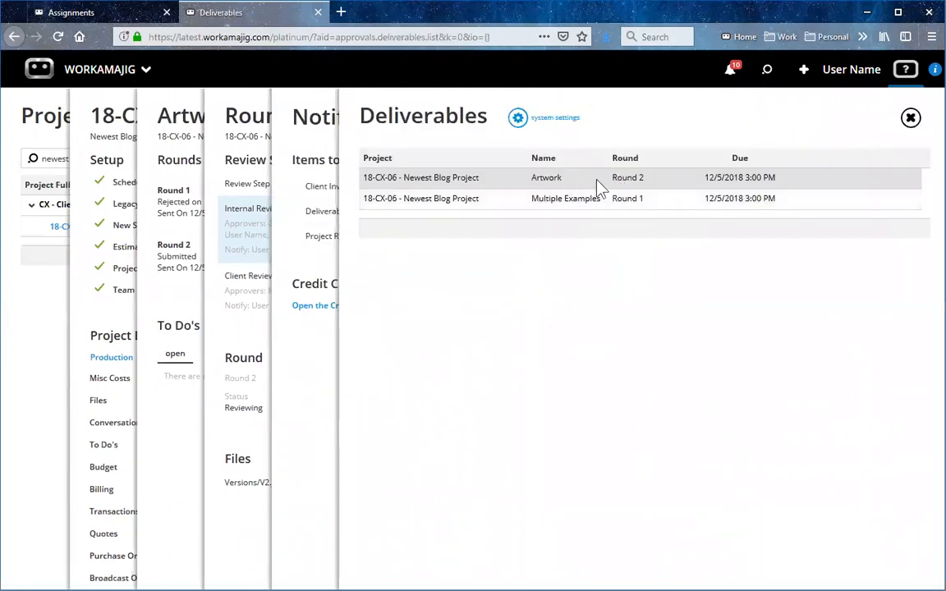
click(601, 188)
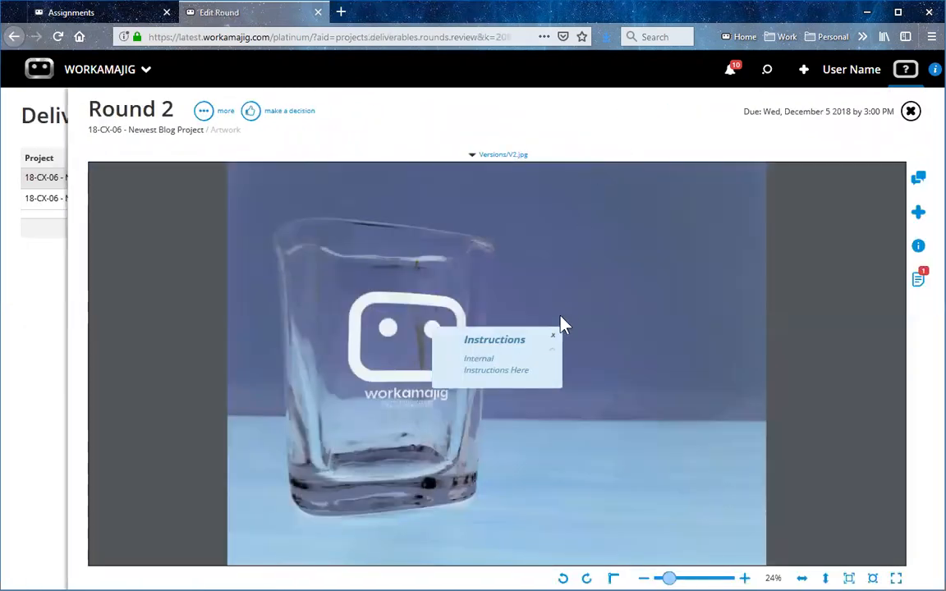
click(554, 336)
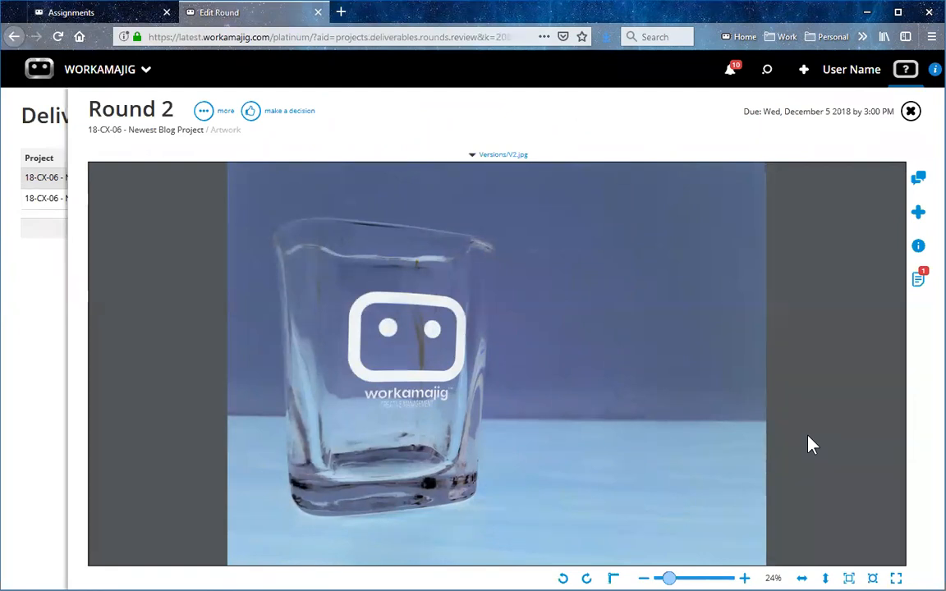
Compare Round 2 side by side with Round 1 and fit the whole V2.jpg image in its pane.
click(202, 113)
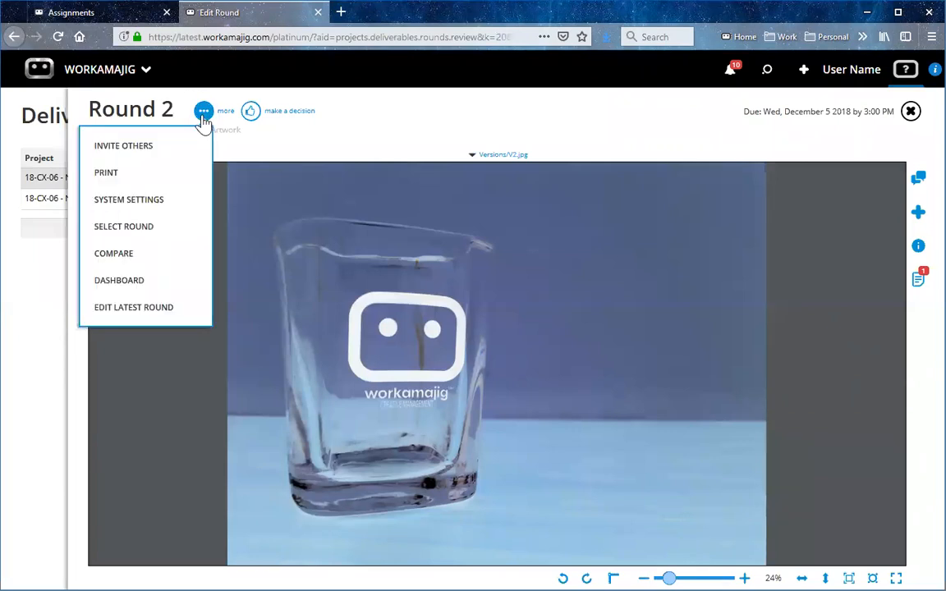
click(155, 258)
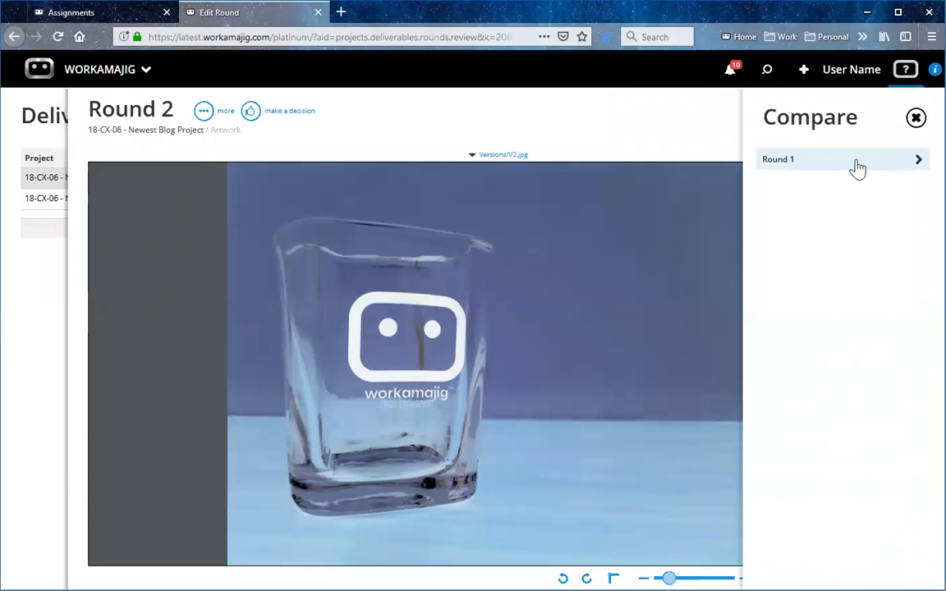
click(856, 164)
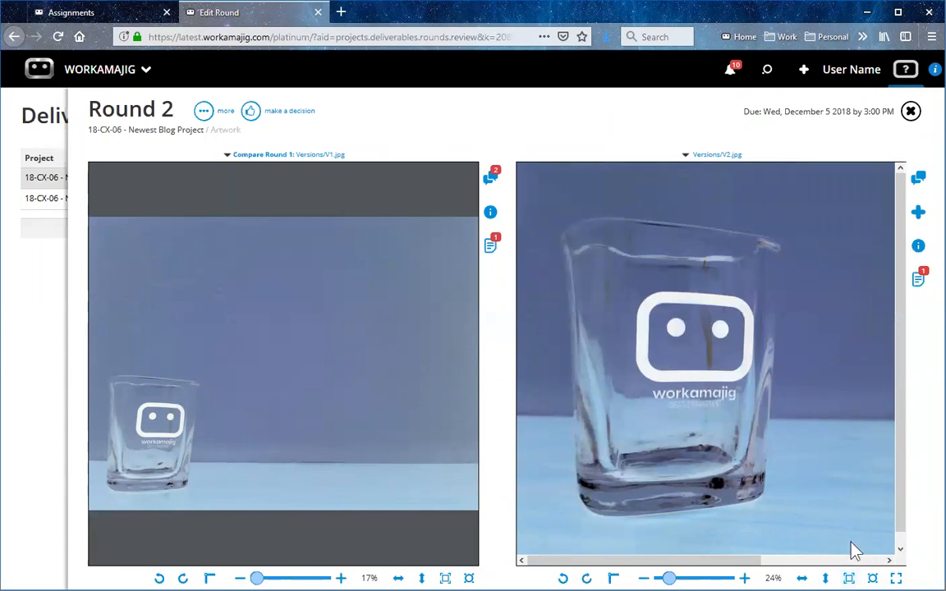
click(872, 579)
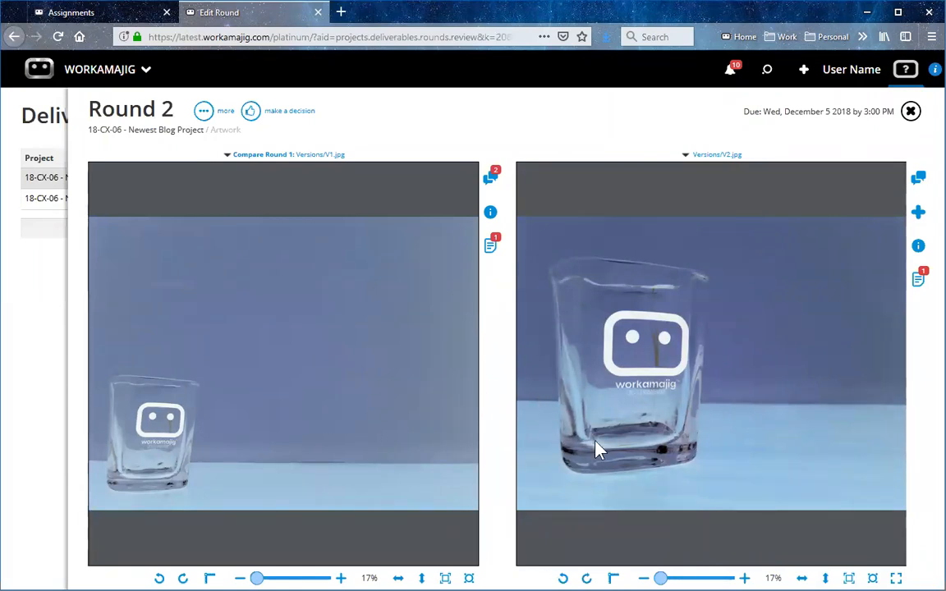
Review the Round 1 comments "Make the glass bigger" and "Move right" with their markup against V2.jpg.
click(490, 182)
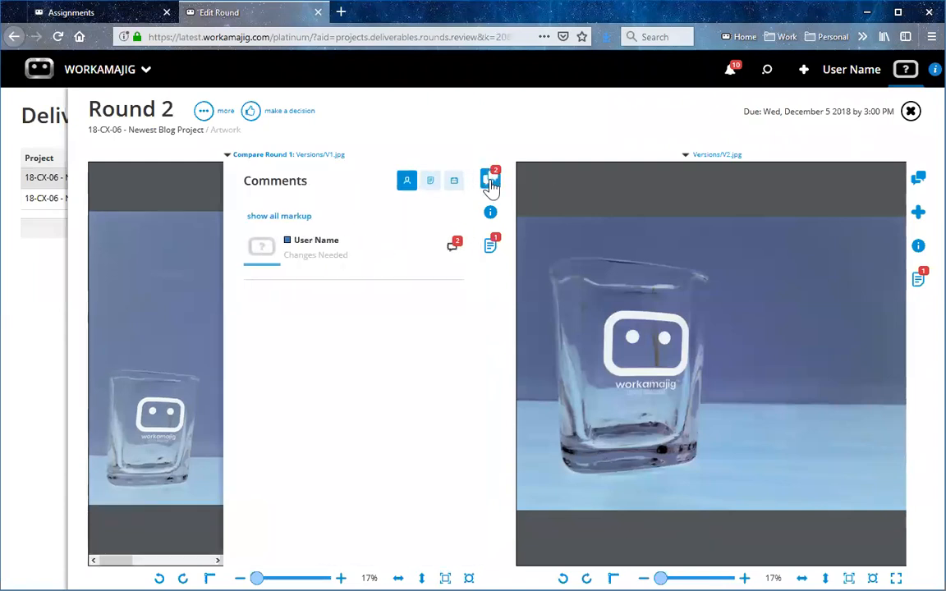
click(313, 271)
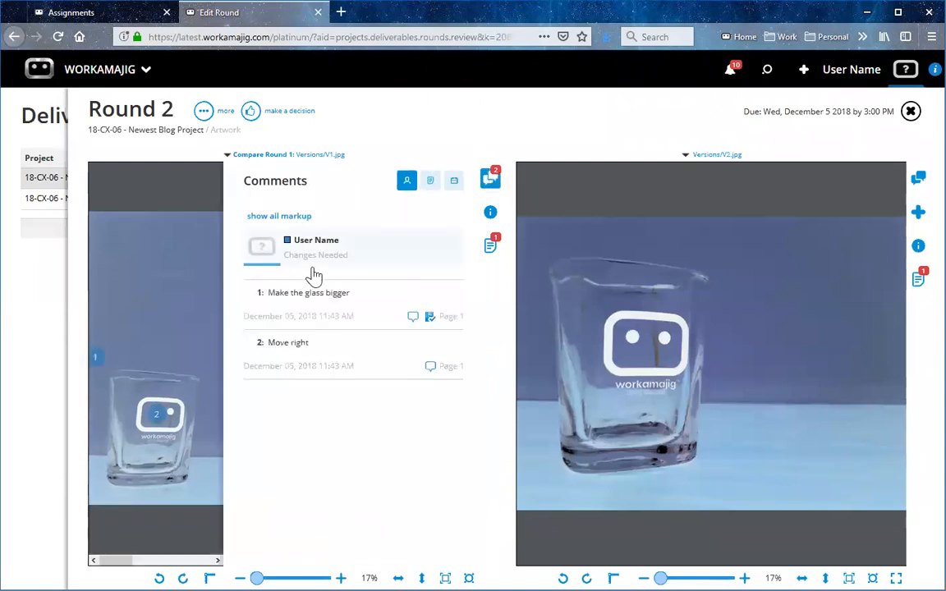
click(310, 305)
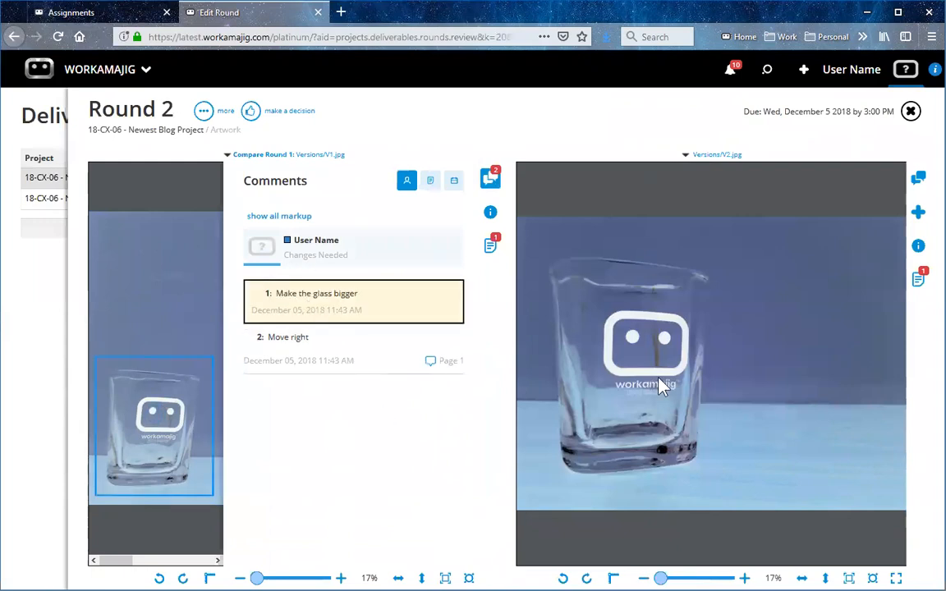
click(281, 357)
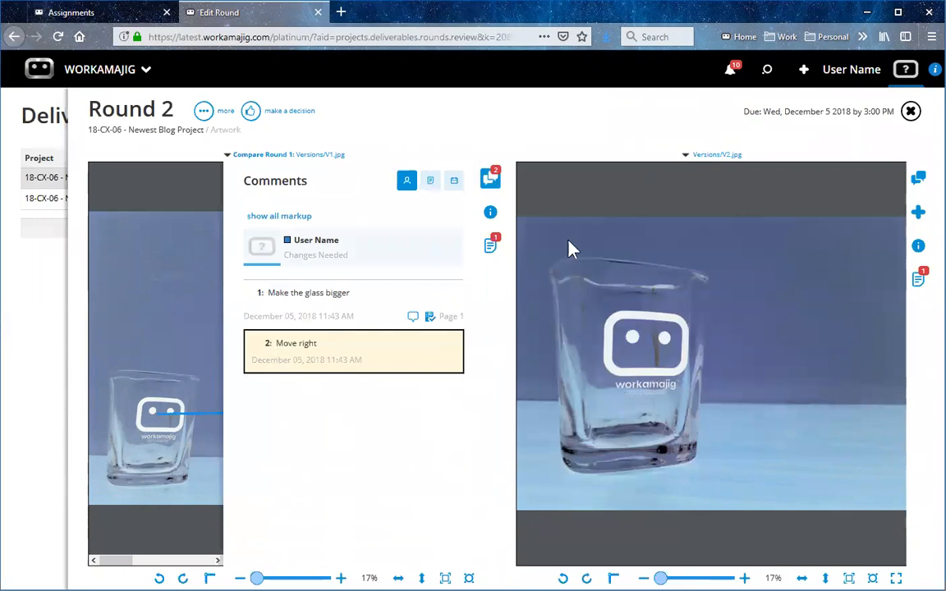
click(489, 182)
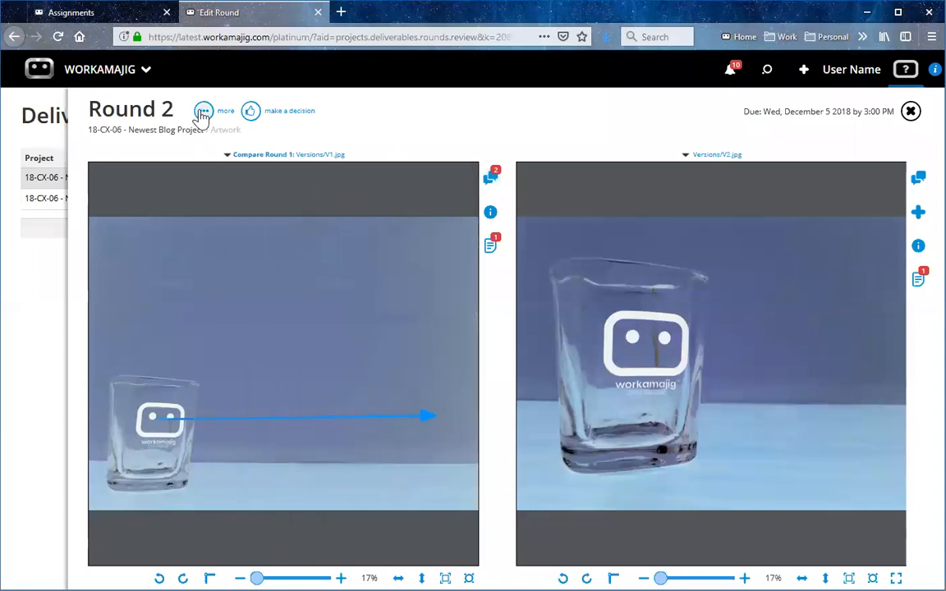
Hide the Round 1 comparison and check the comments on V2.jpg at full viewer size.
click(202, 111)
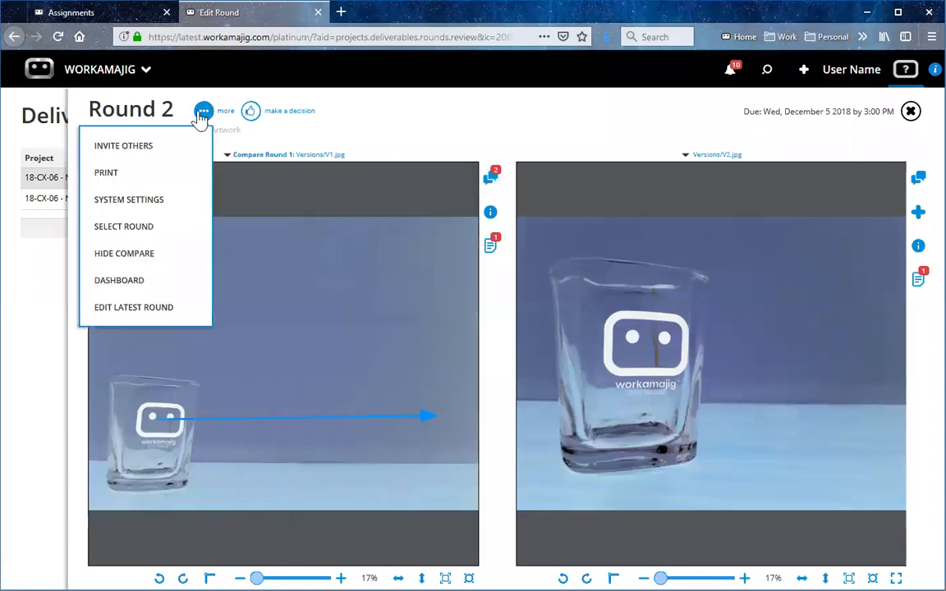
click(176, 255)
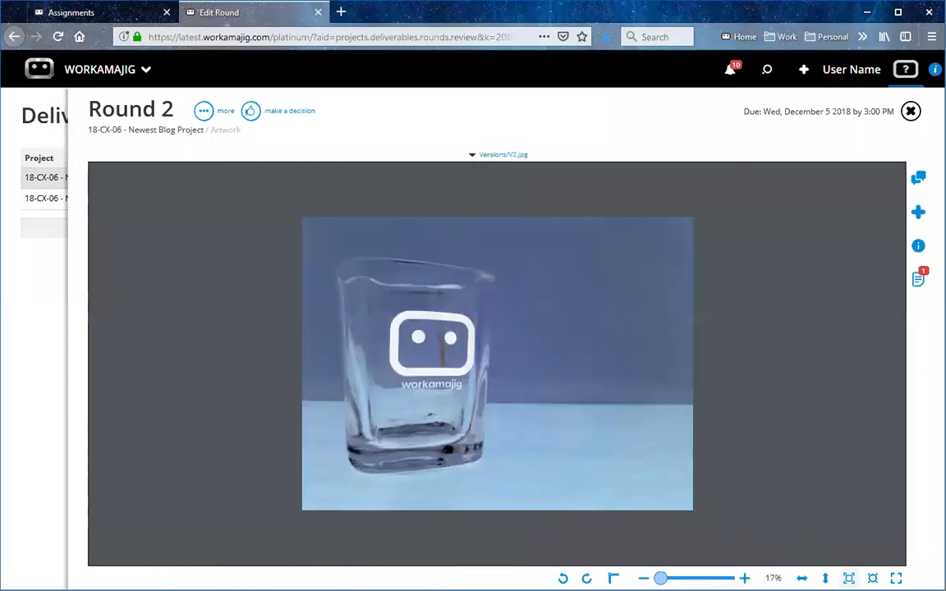
click(849, 578)
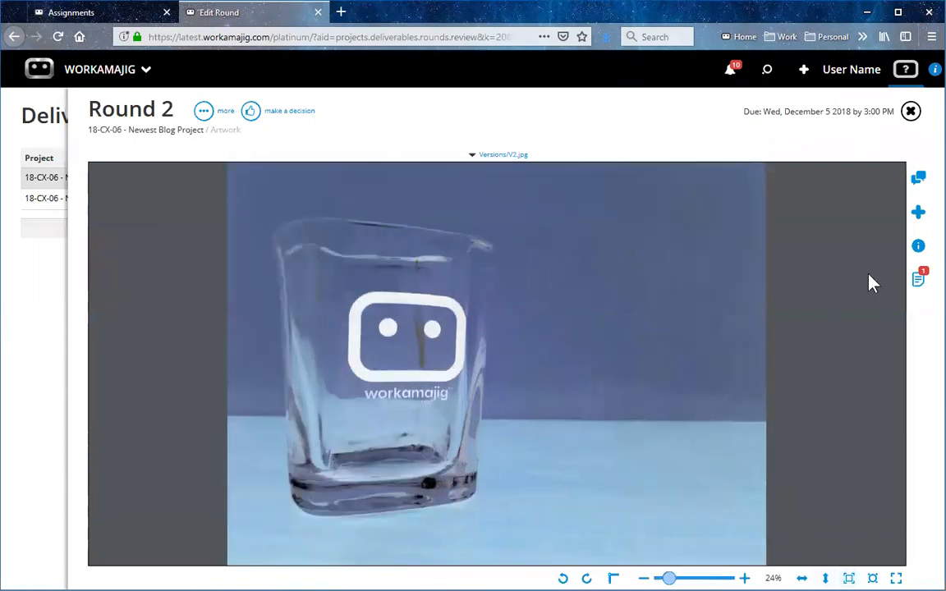
click(919, 178)
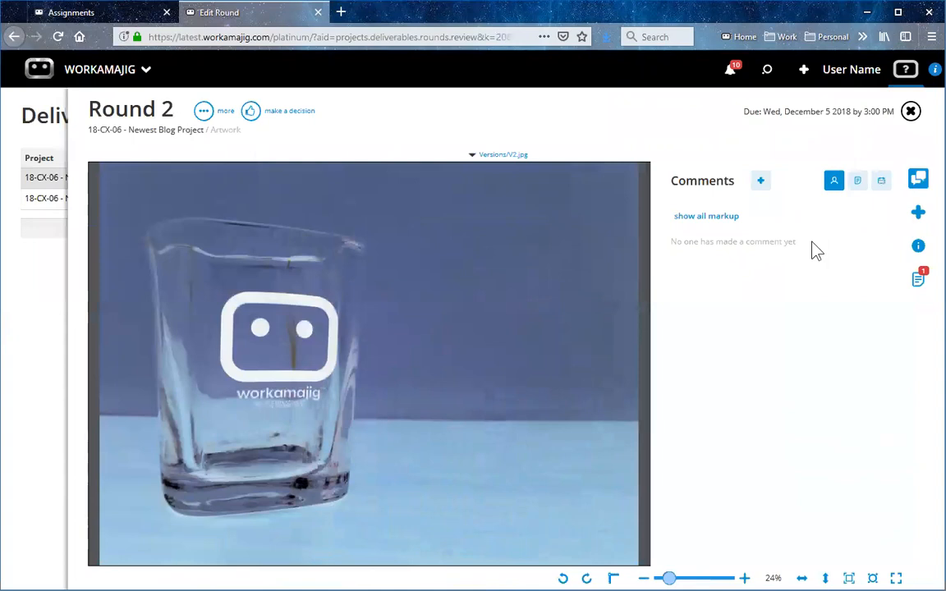
click(918, 178)
Record an "I approve" decision for Round 2, then return to the round's setup and select its Client Review step.
click(251, 113)
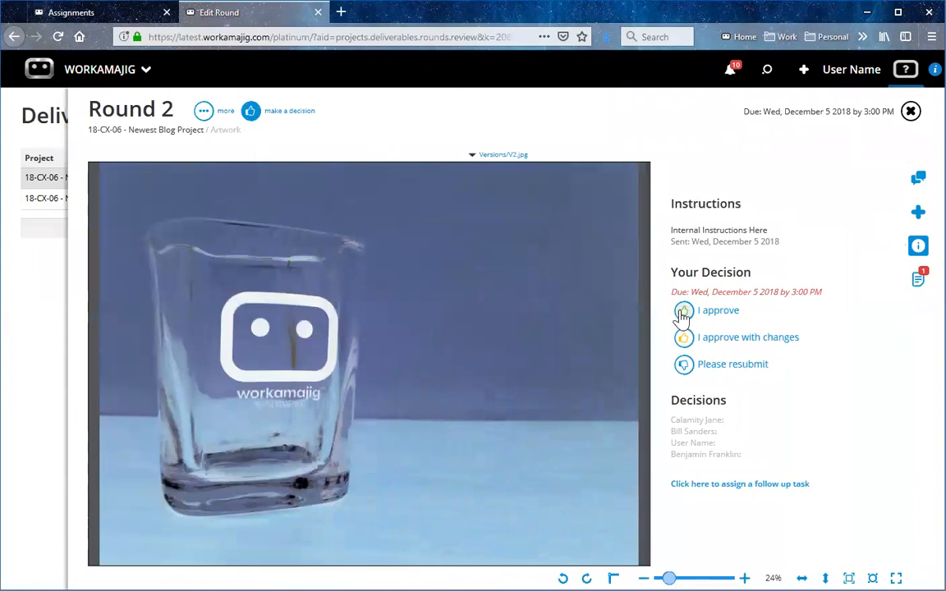
click(683, 312)
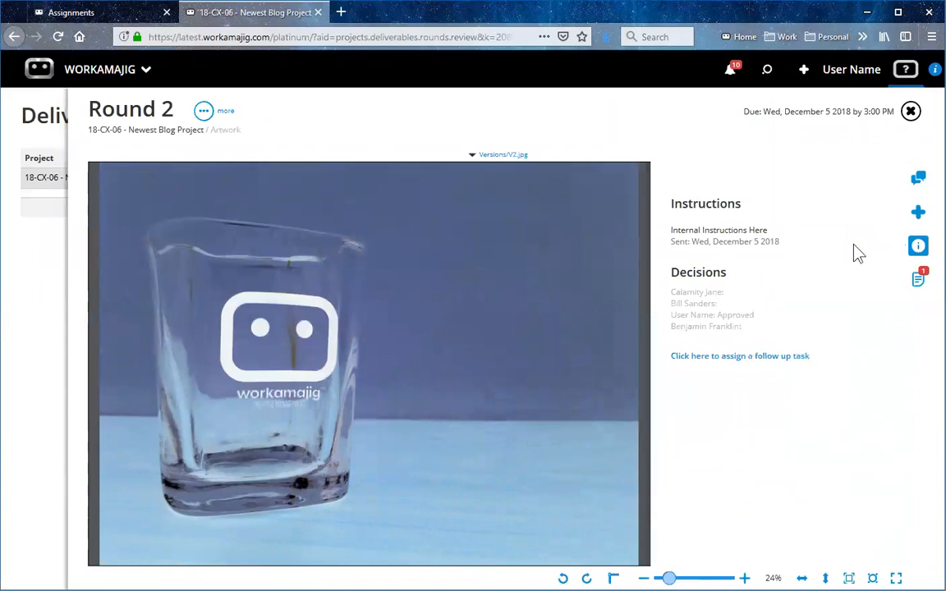
click(910, 115)
click(908, 120)
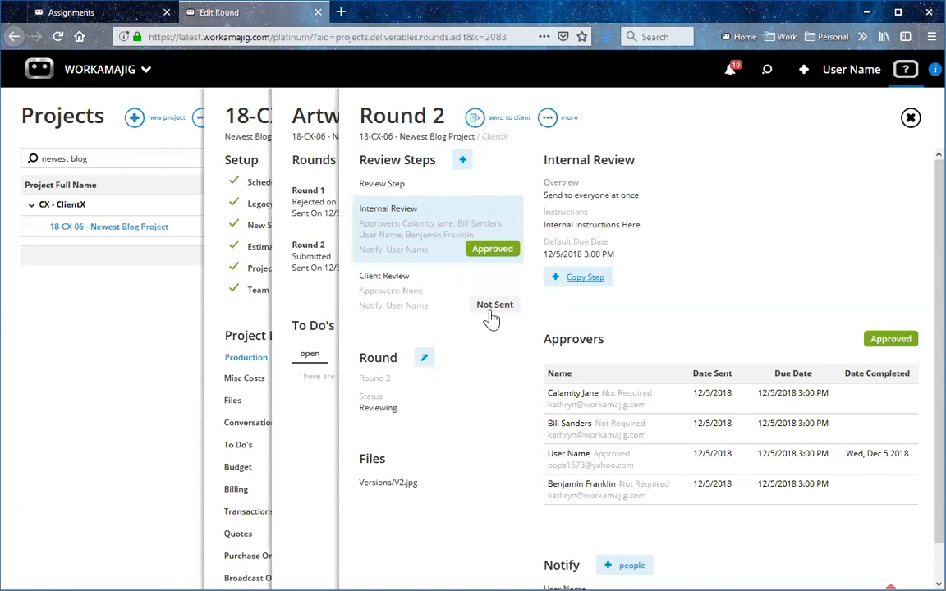
double_click(459, 304)
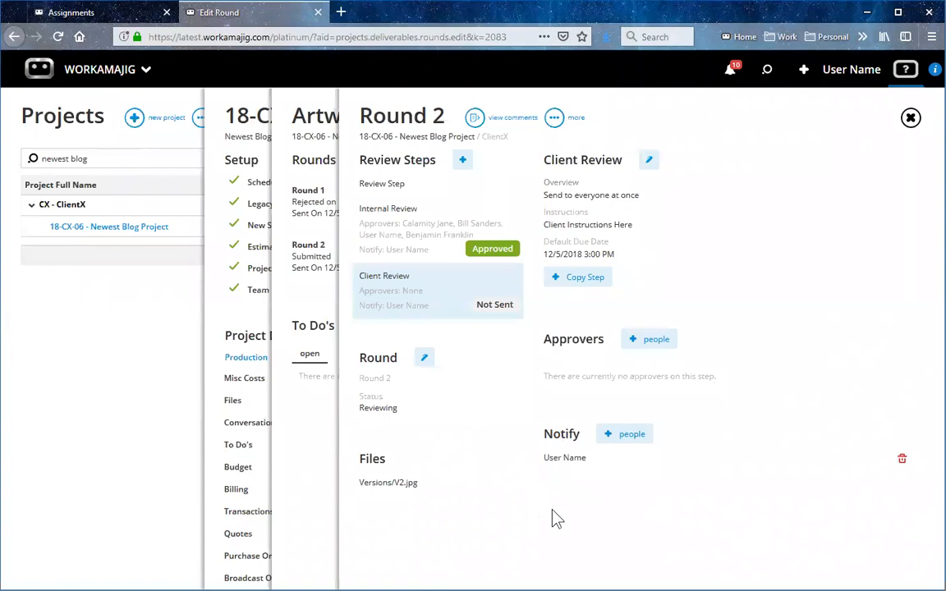
Leave the Artwork deliverable and open Round 1 of the project's Multiple Examples deliverable in the comment viewer.
click(910, 119)
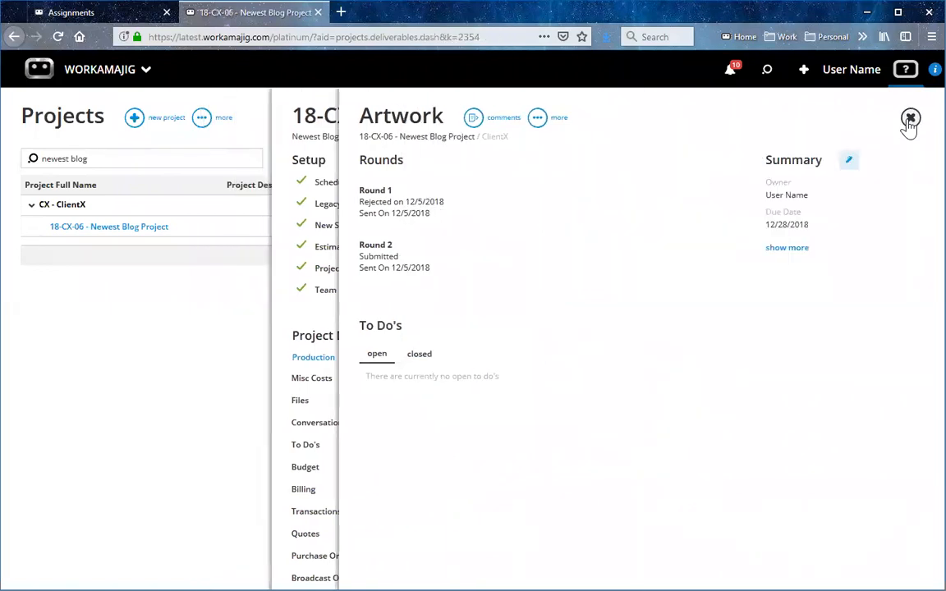
click(910, 119)
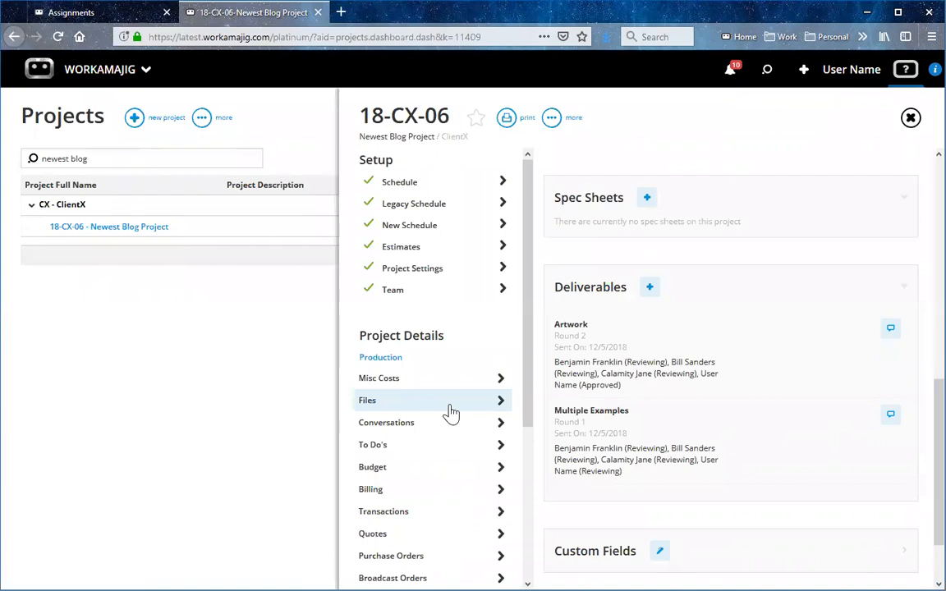
click(657, 437)
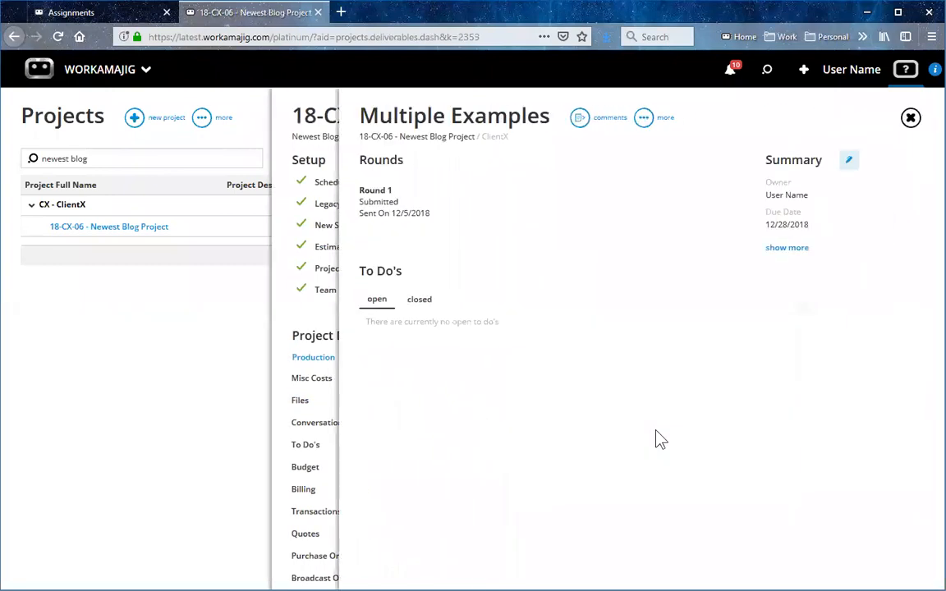
click(481, 199)
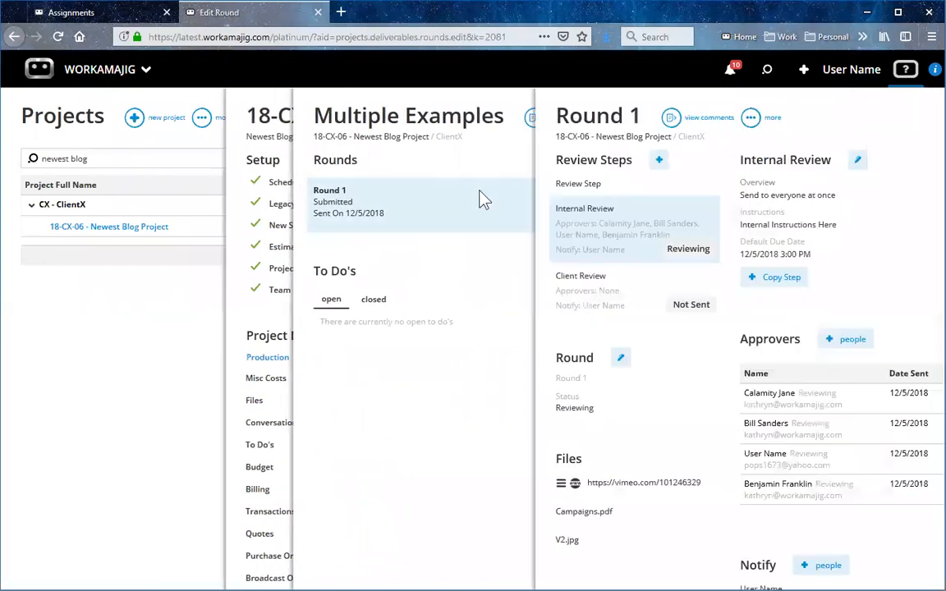
click(475, 119)
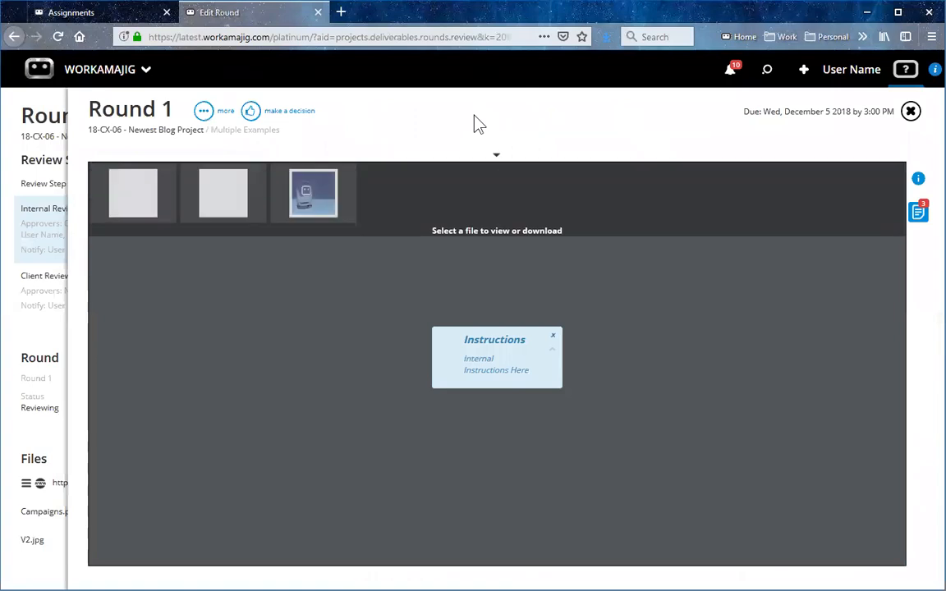
Open Campaigns.pdf from the round's files and enlarge its first page to 150%.
mouse_move(205, 190)
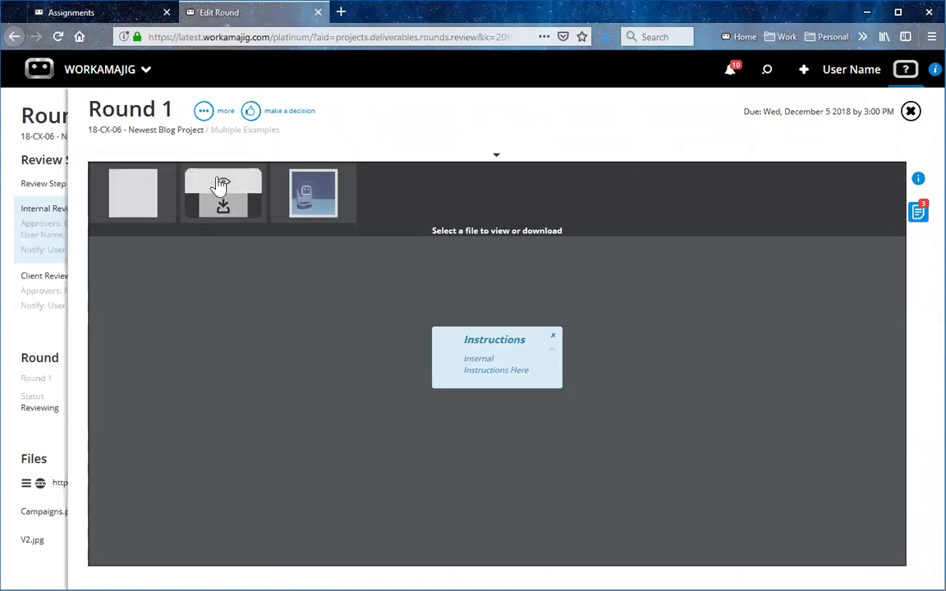
click(224, 186)
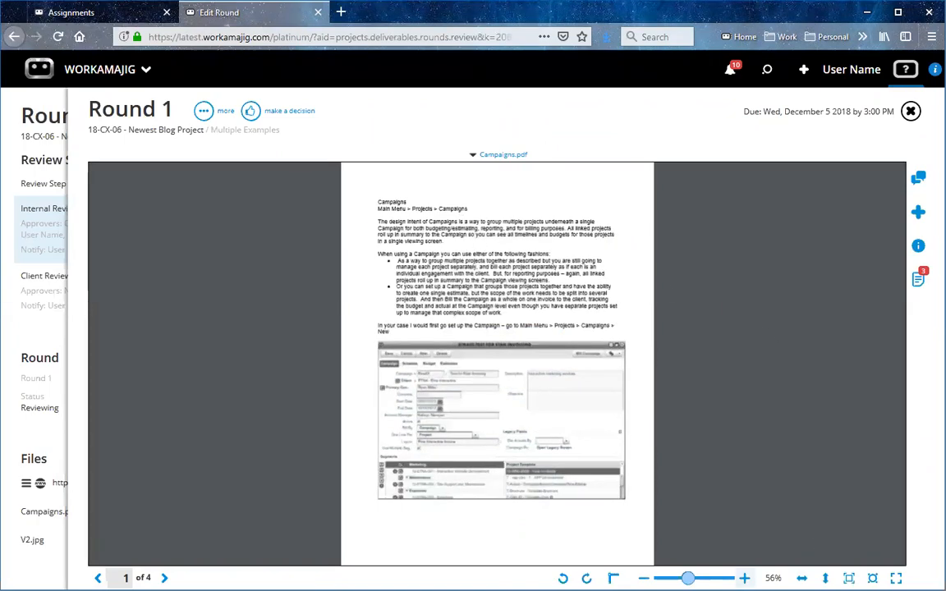
scroll(392, 205, up, 2)
scroll(393, 205, up, 2)
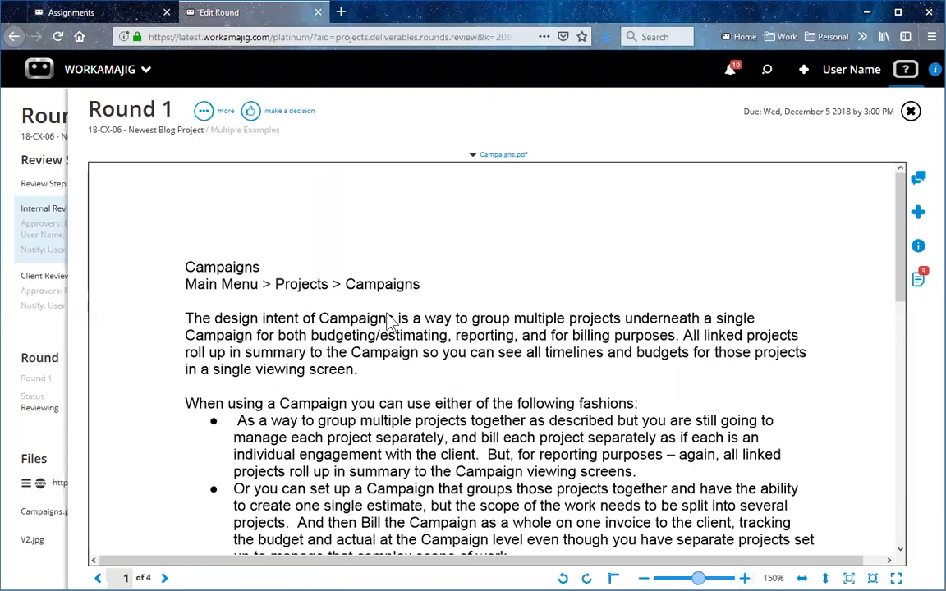
Add the comment "Typo" to Campaigns.pdf, marking the breadcrumb line's "Campaigns" with text highlighting, and save it.
click(918, 181)
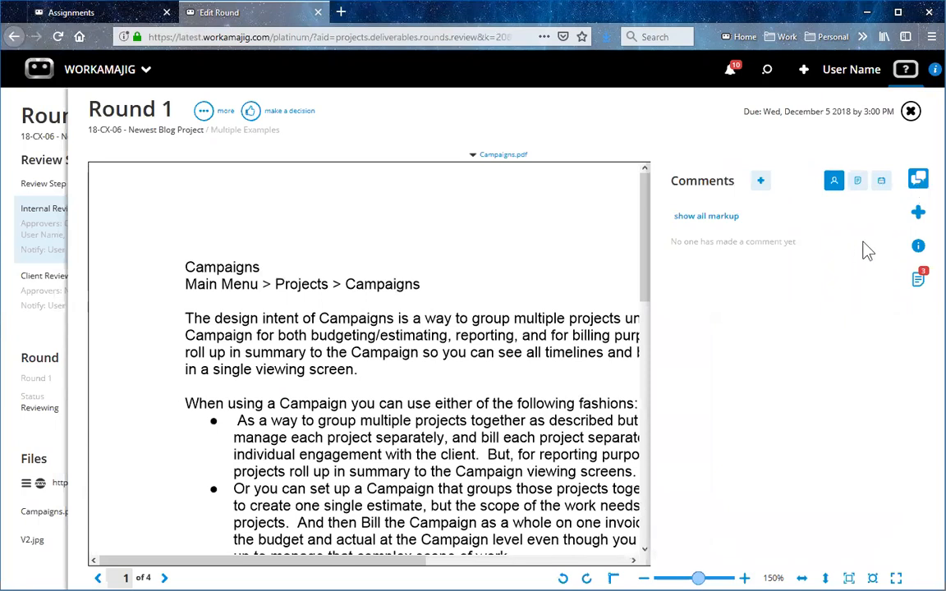
click(759, 183)
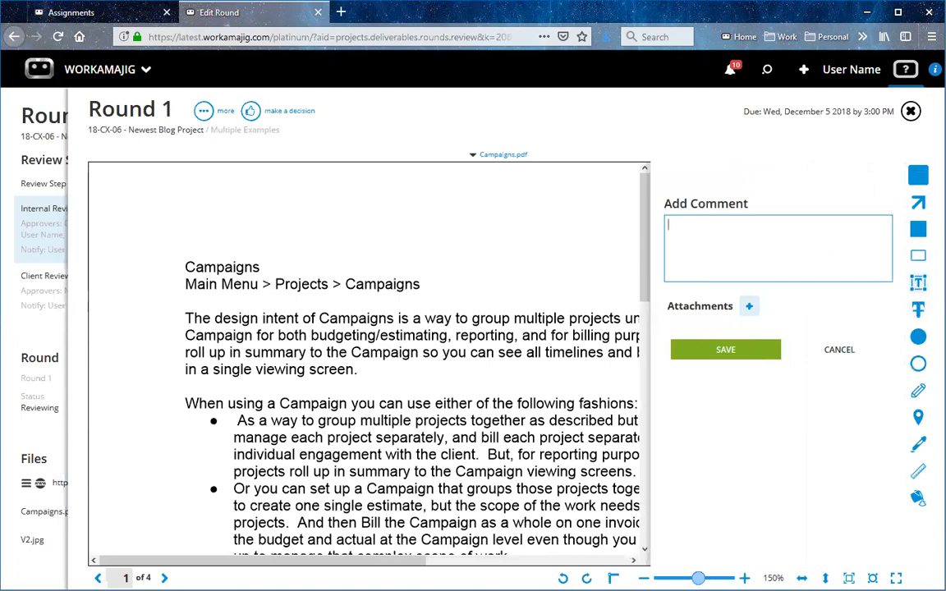
click(918, 283)
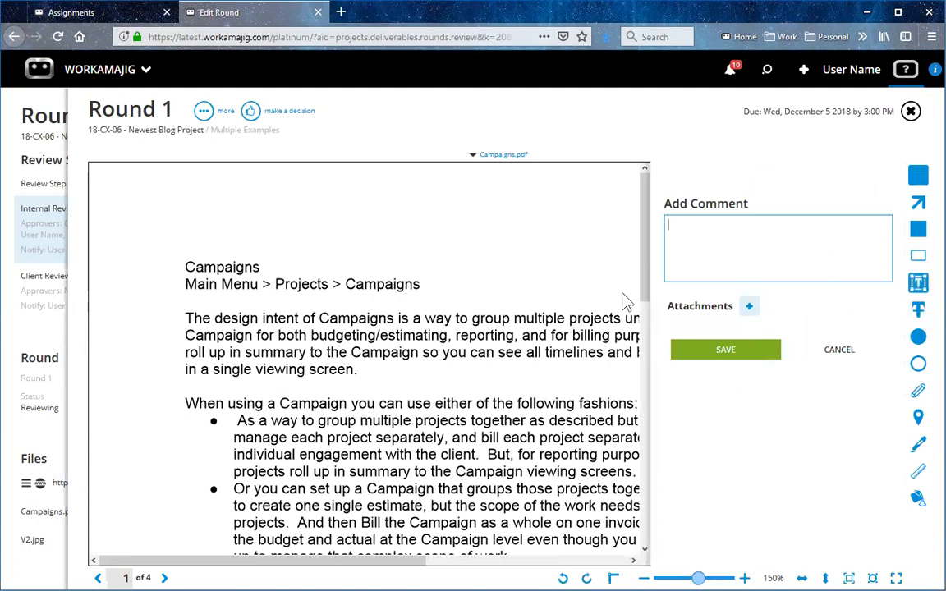
double_click(373, 282)
double_click(349, 284)
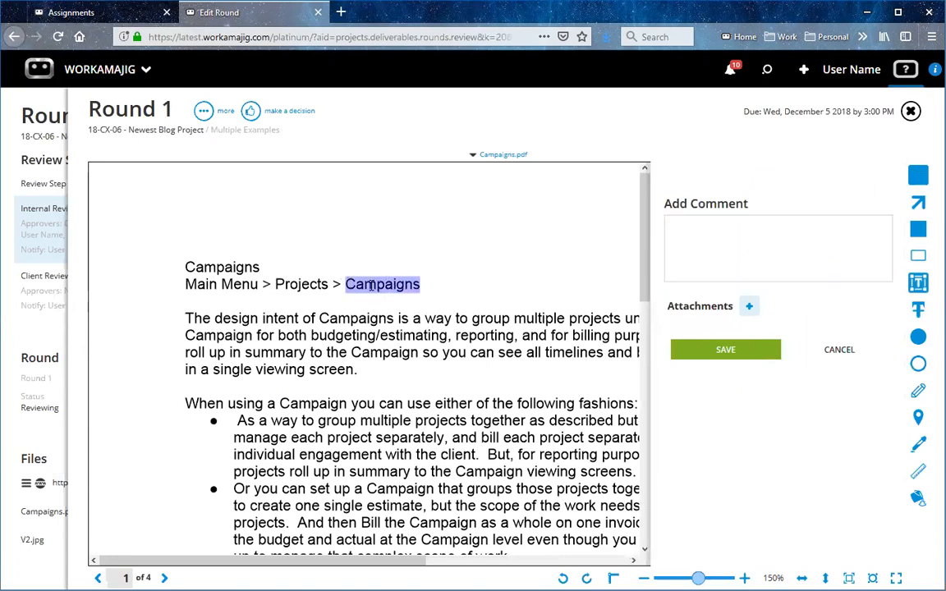
click(751, 259)
text(Typo)
drag(275, 283, 420, 284)
click(762, 243)
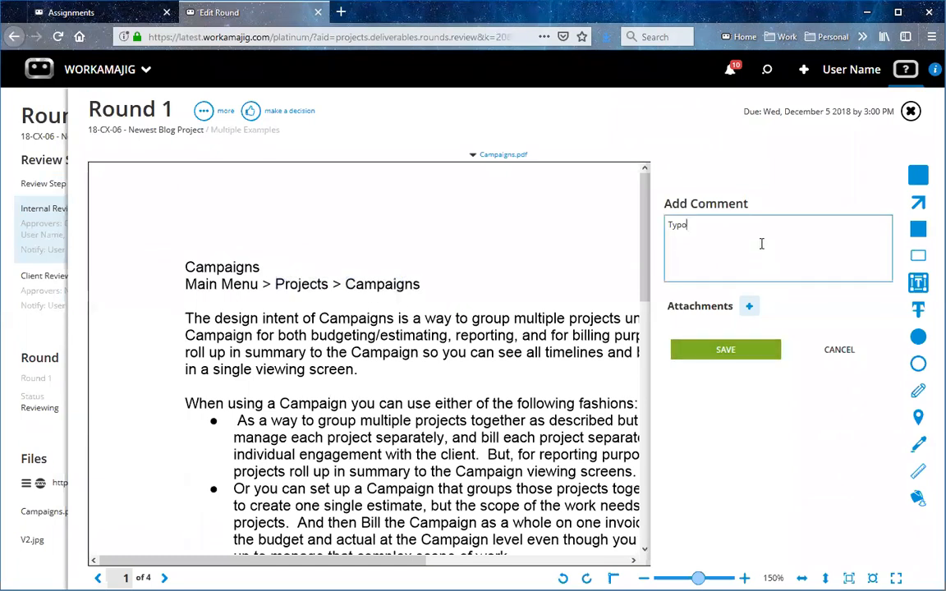
click(739, 356)
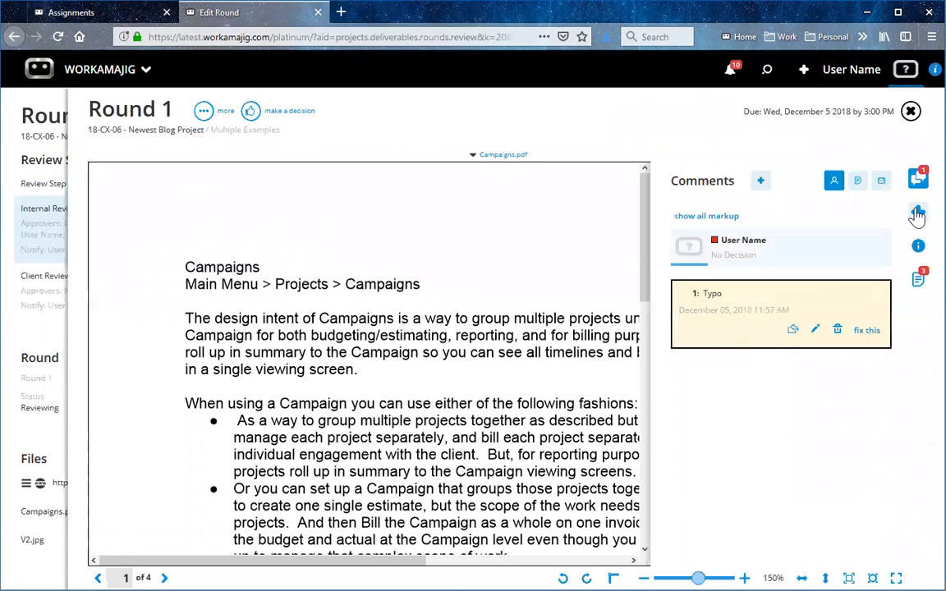
click(761, 179)
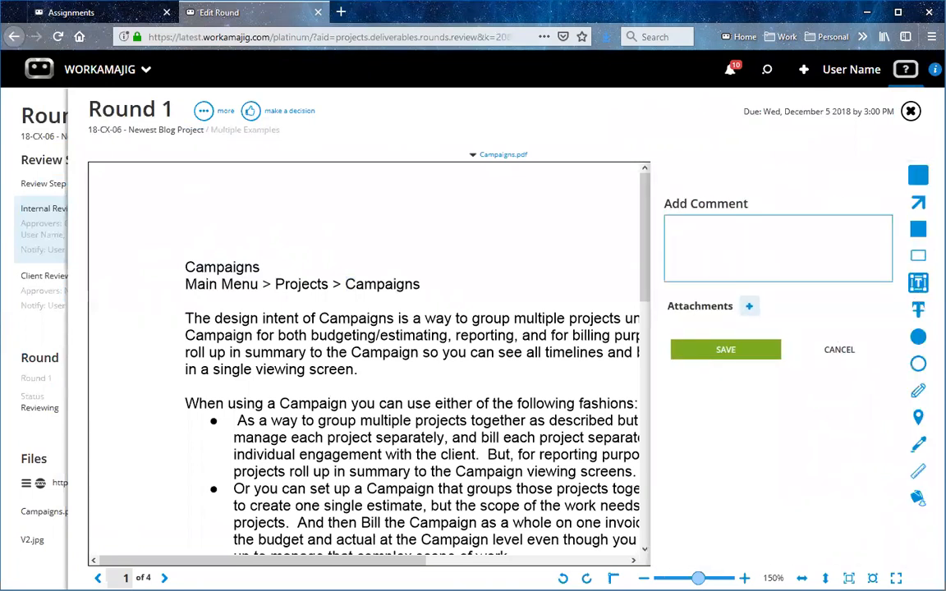
click(918, 285)
drag(287, 319, 307, 354)
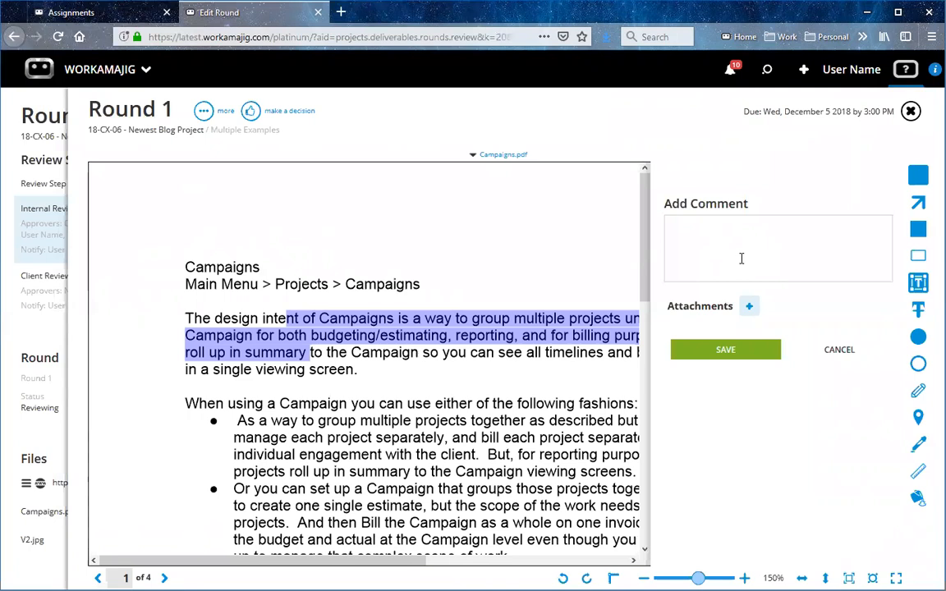
click(919, 309)
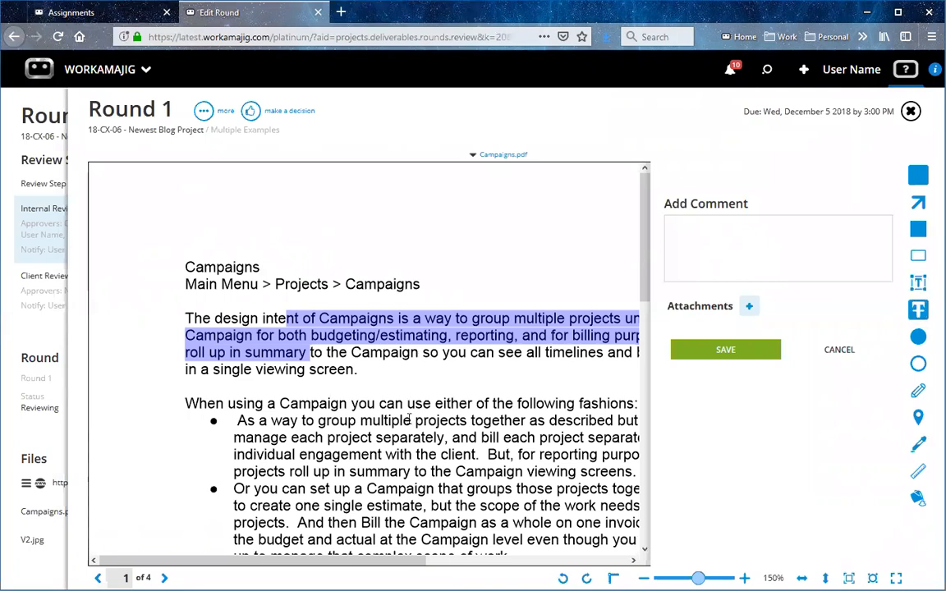
drag(383, 421, 477, 455)
click(725, 250)
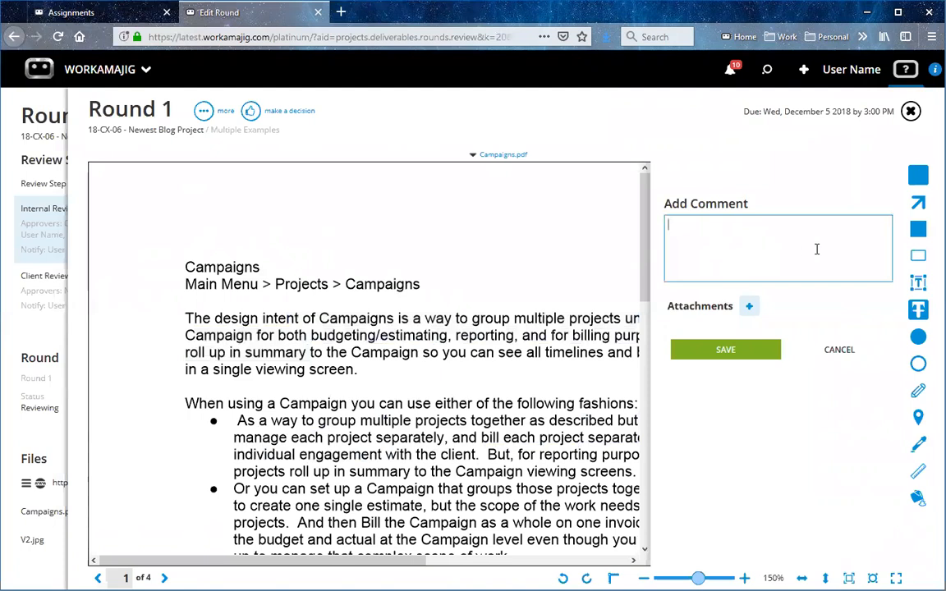
click(918, 229)
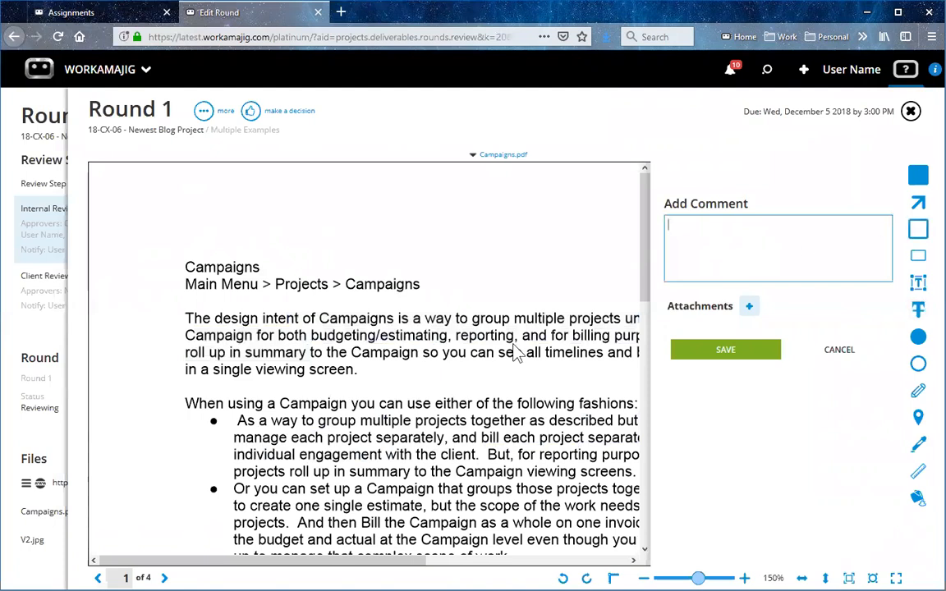
drag(261, 311, 476, 493)
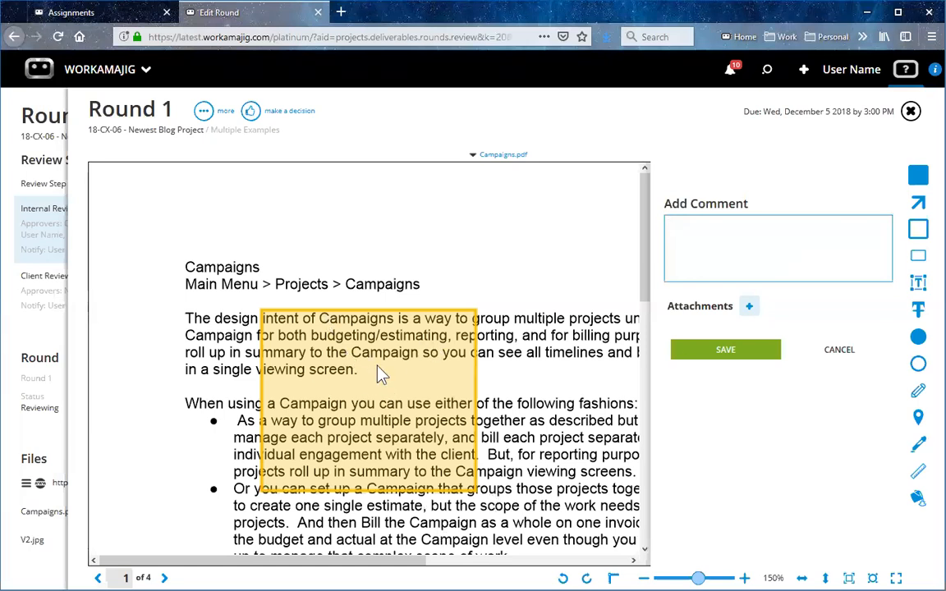
drag(646, 296, 551, 420)
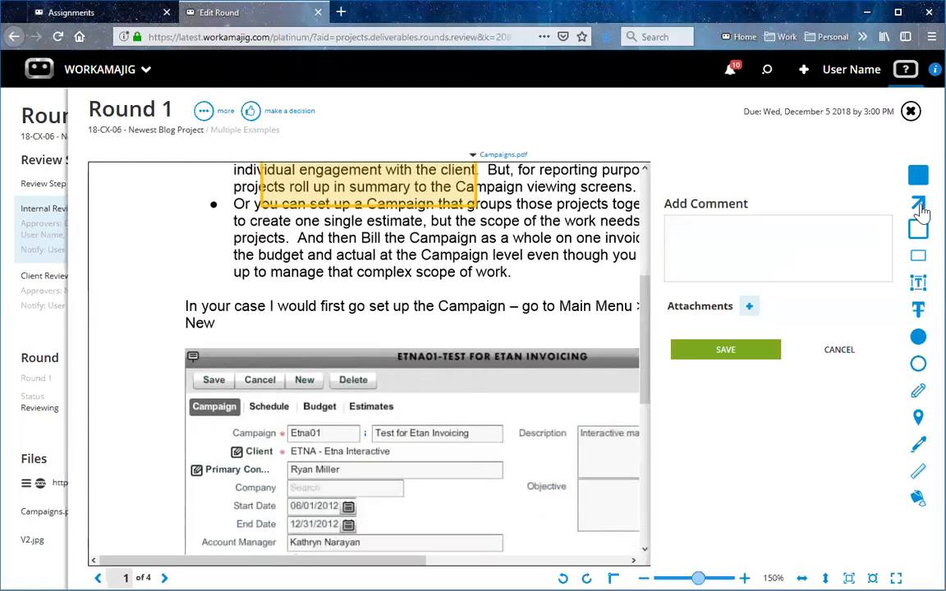
drag(649, 348, 647, 249)
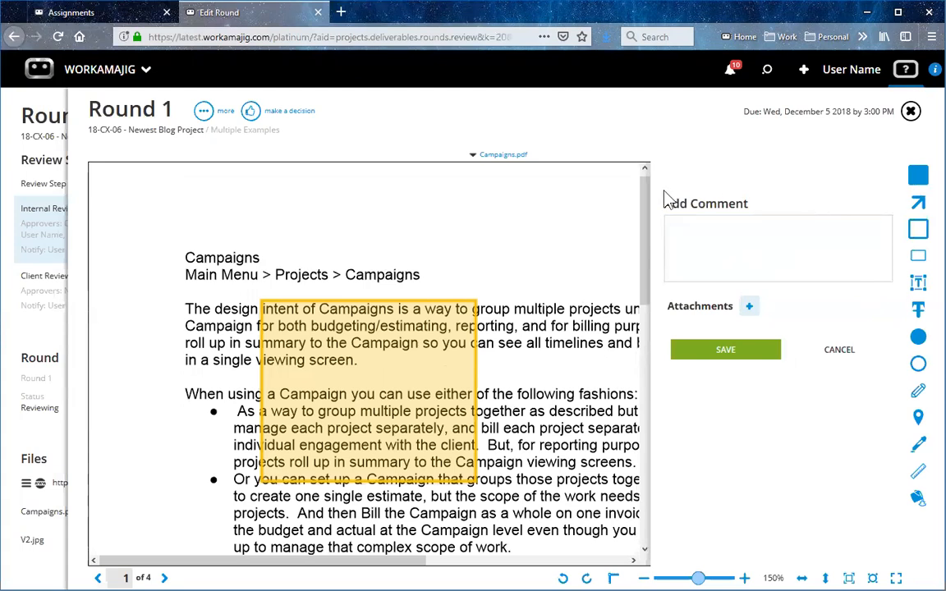
click(839, 350)
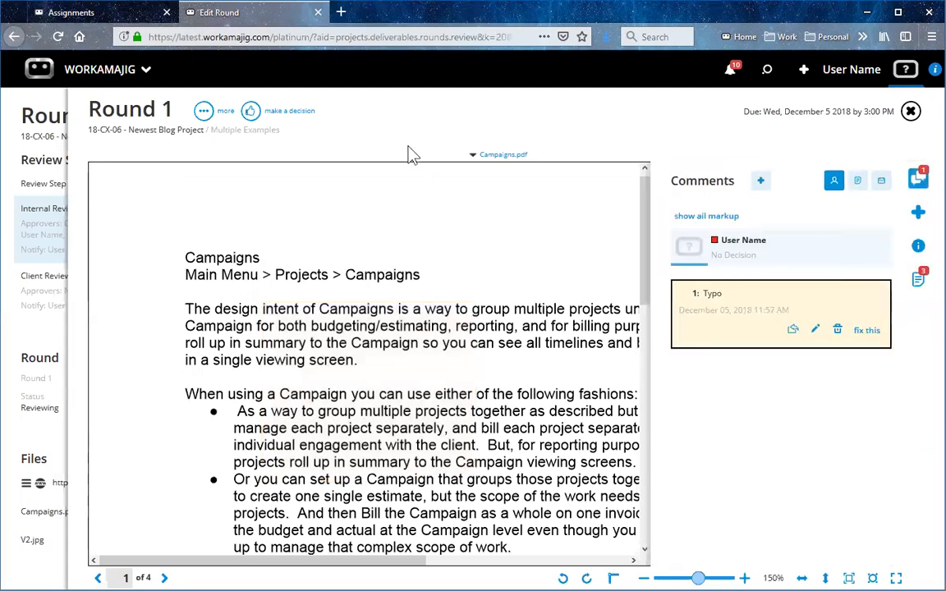
Hide the comments, switch to the round's vimeo.com/101246329 video, and play it before moving playback to 0:14.
click(917, 181)
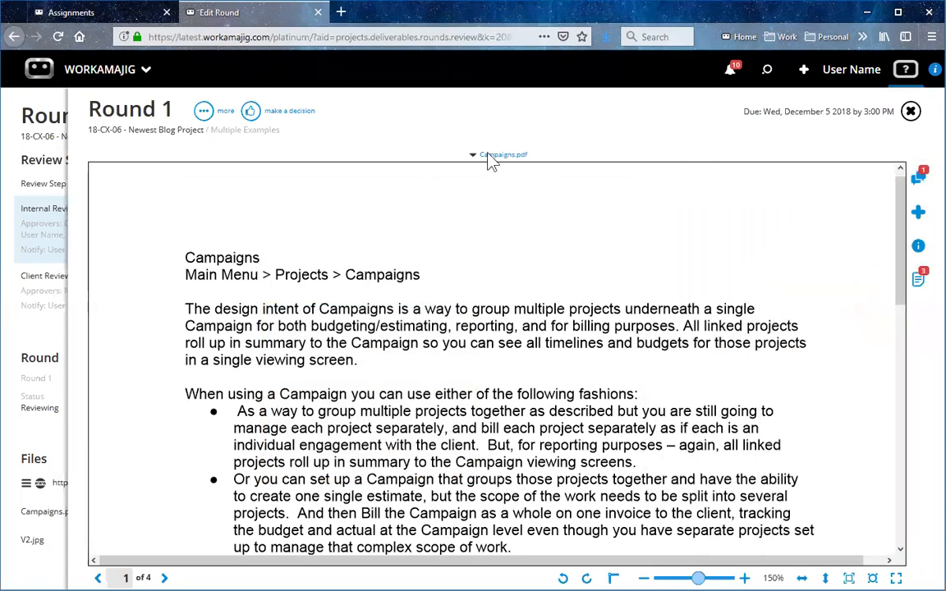
click(489, 158)
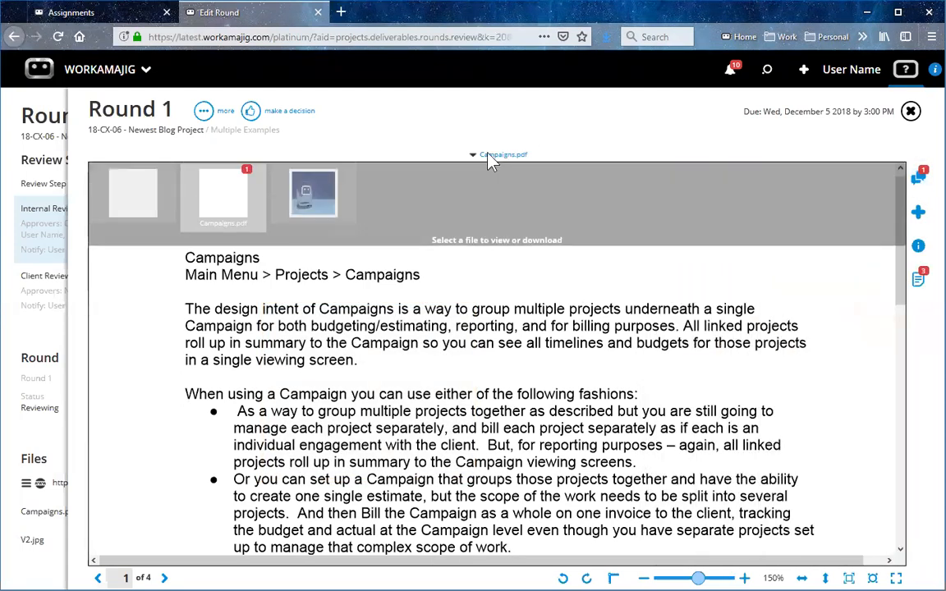
click(133, 187)
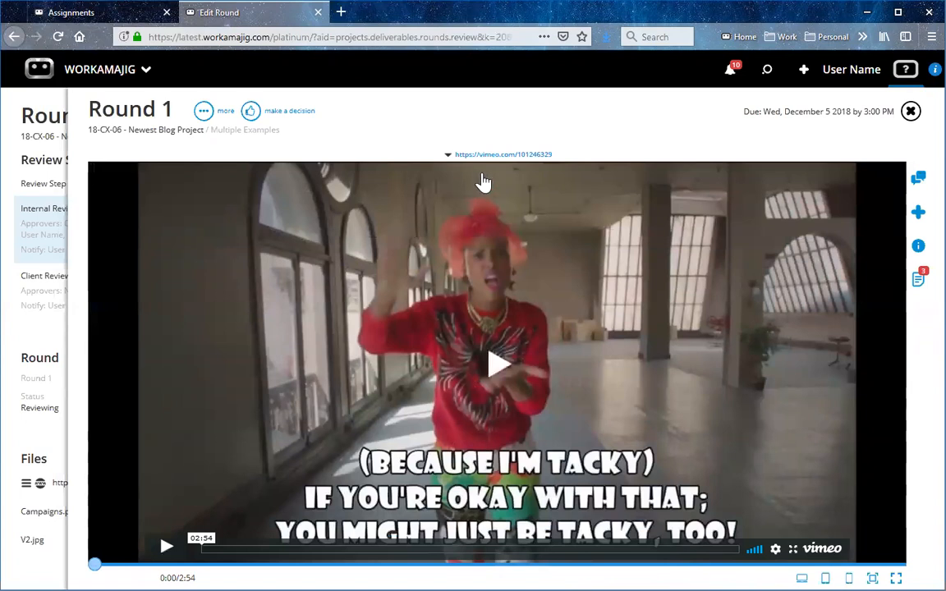
mouse_move(493, 167)
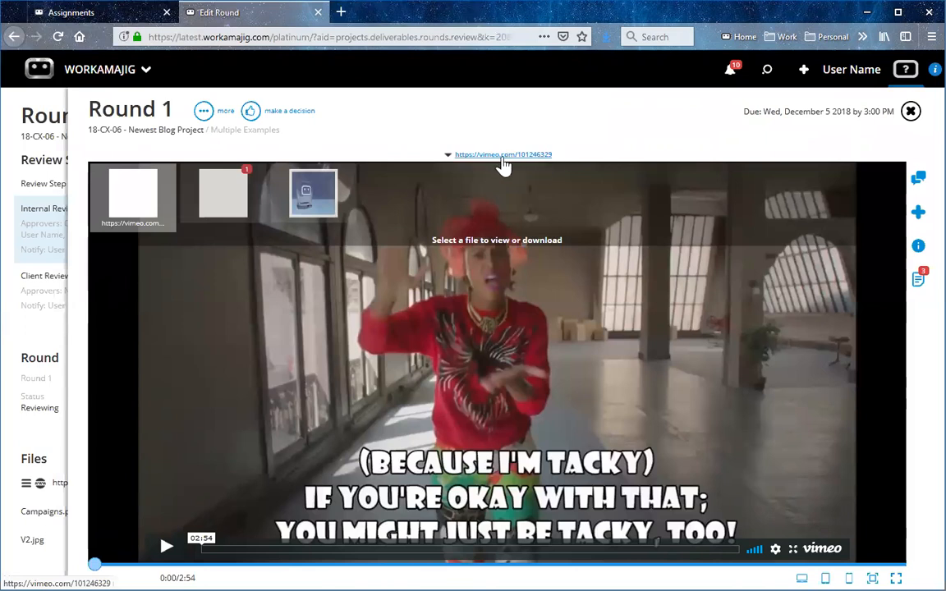
click(166, 547)
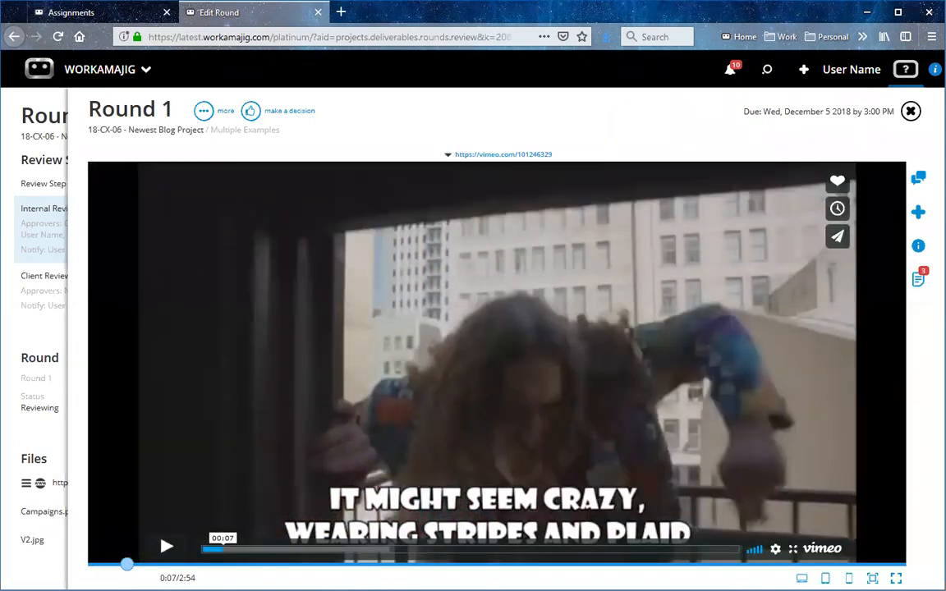
click(238, 549)
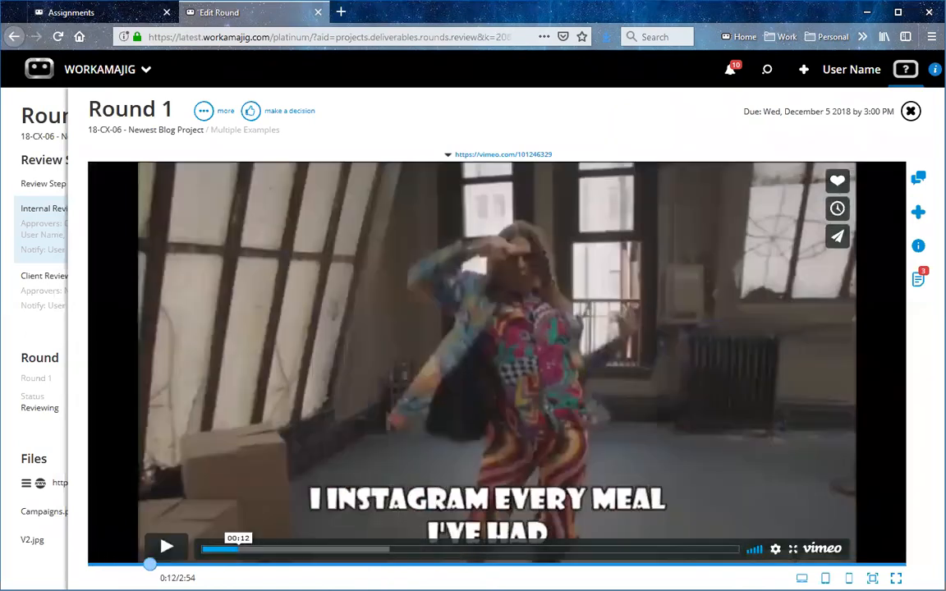
click(256, 548)
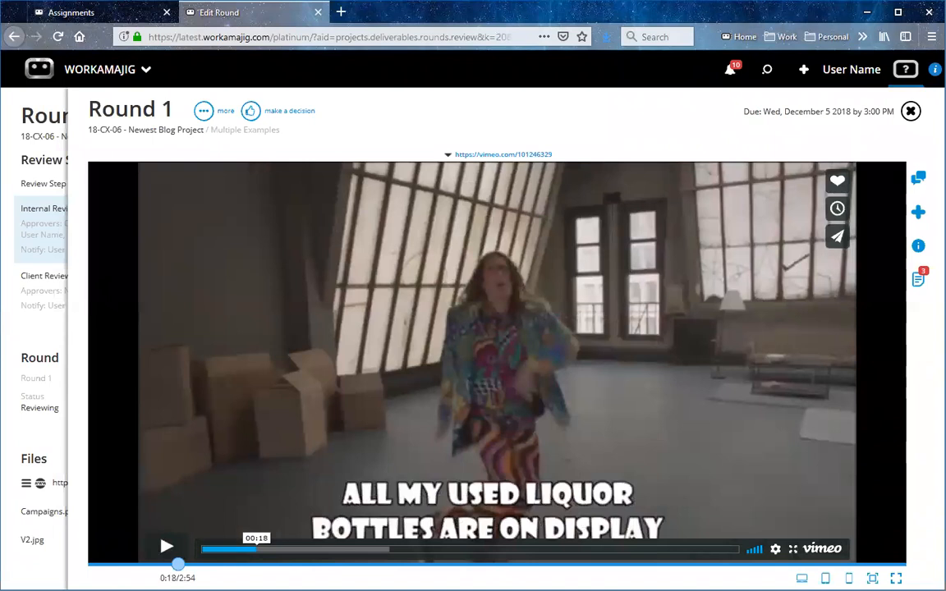
drag(178, 564, 160, 565)
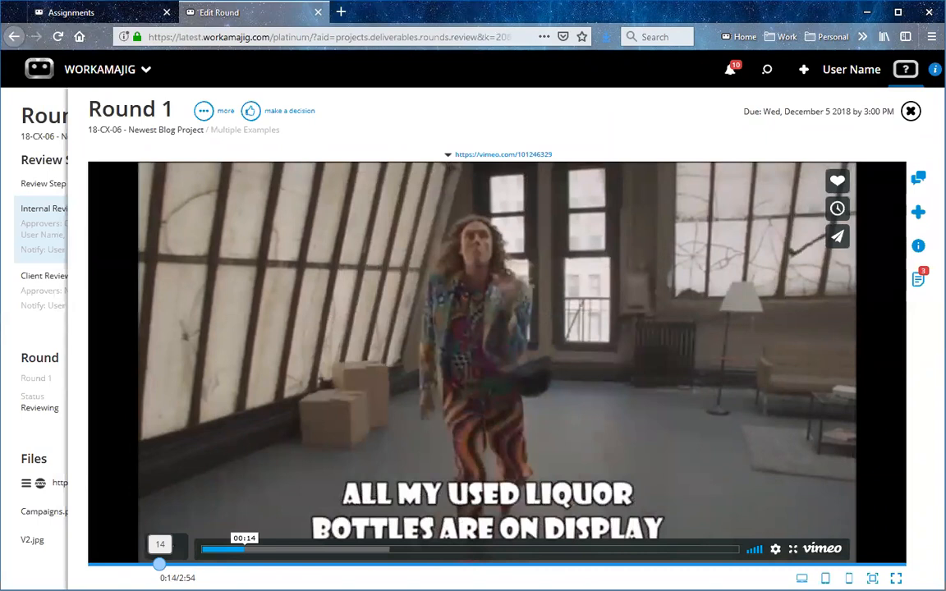
Save the comment "Missing frame" at 0:14 of the video and select it to return to that frame.
click(917, 181)
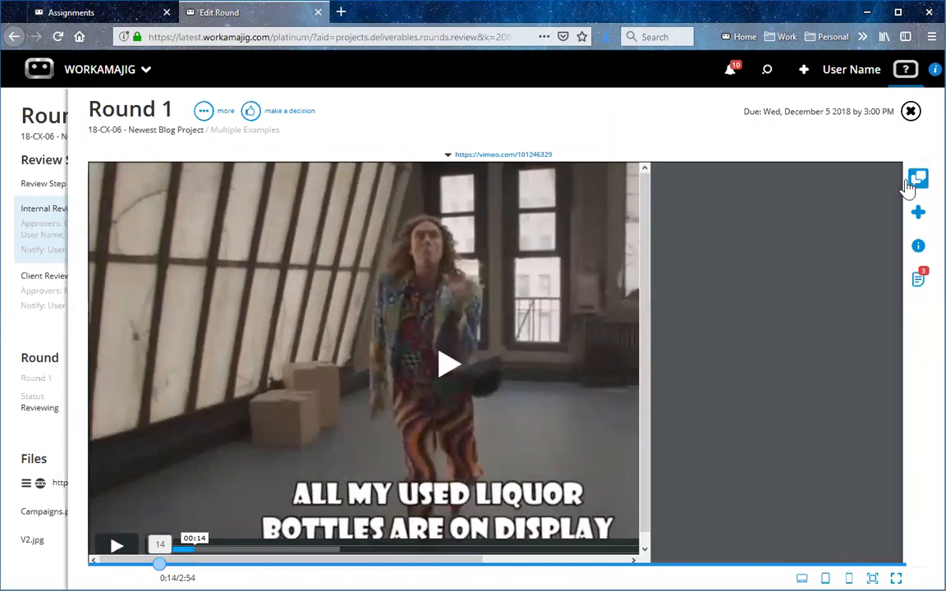
click(762, 182)
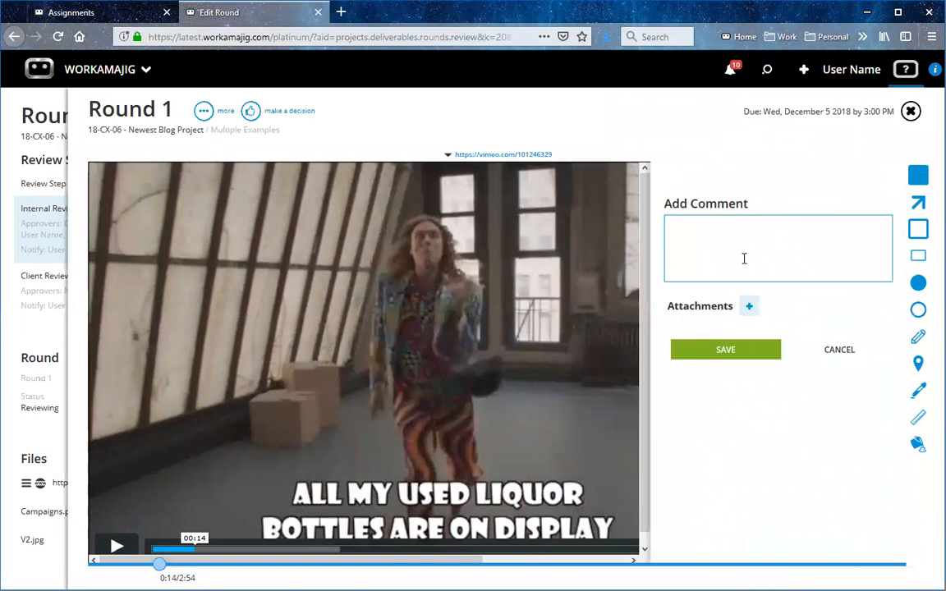
text(Missing r)
text(rame)
click(745, 351)
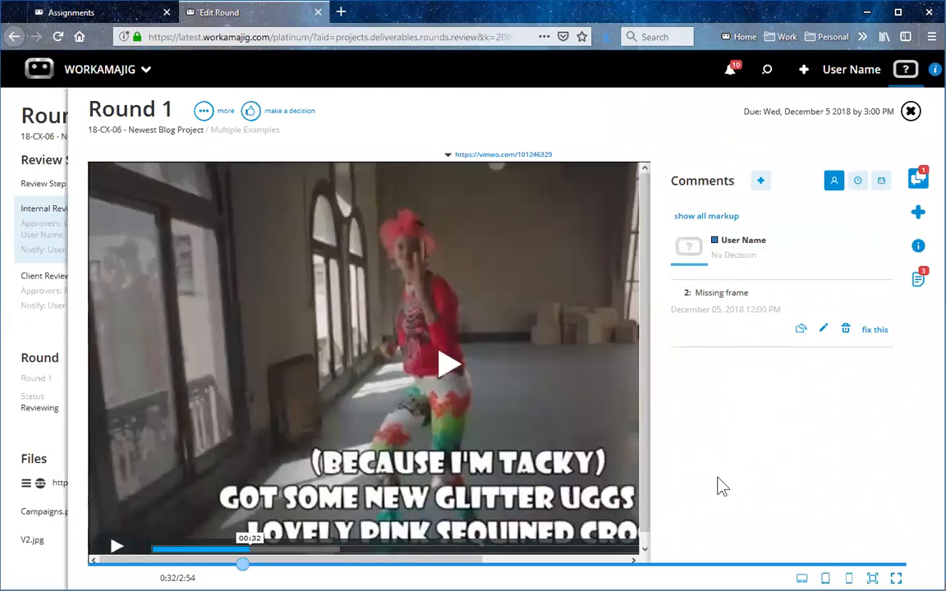
click(733, 309)
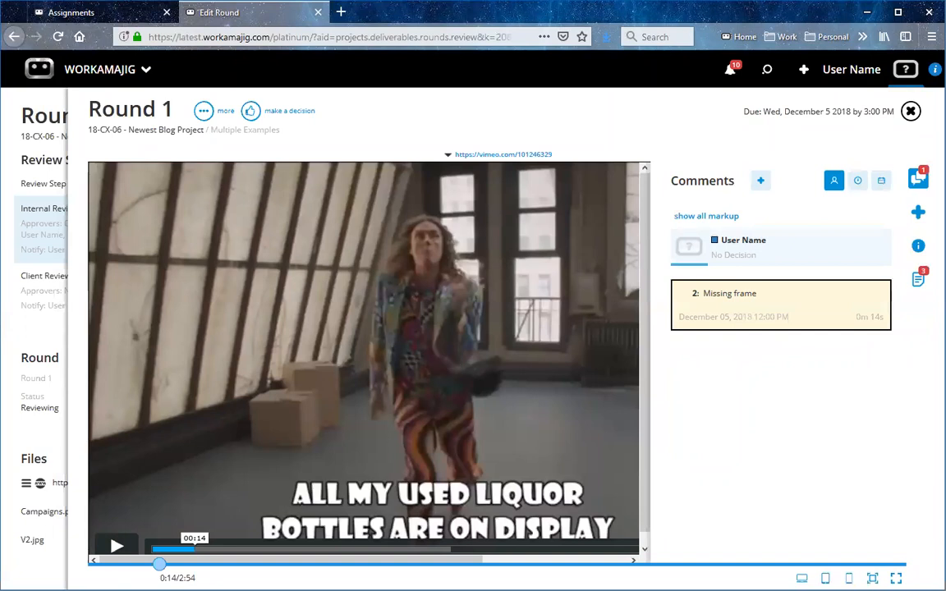
Switch the review to the round's V2.jpg image, then bring up the round's file selection again to look over its files.
mouse_move(500, 157)
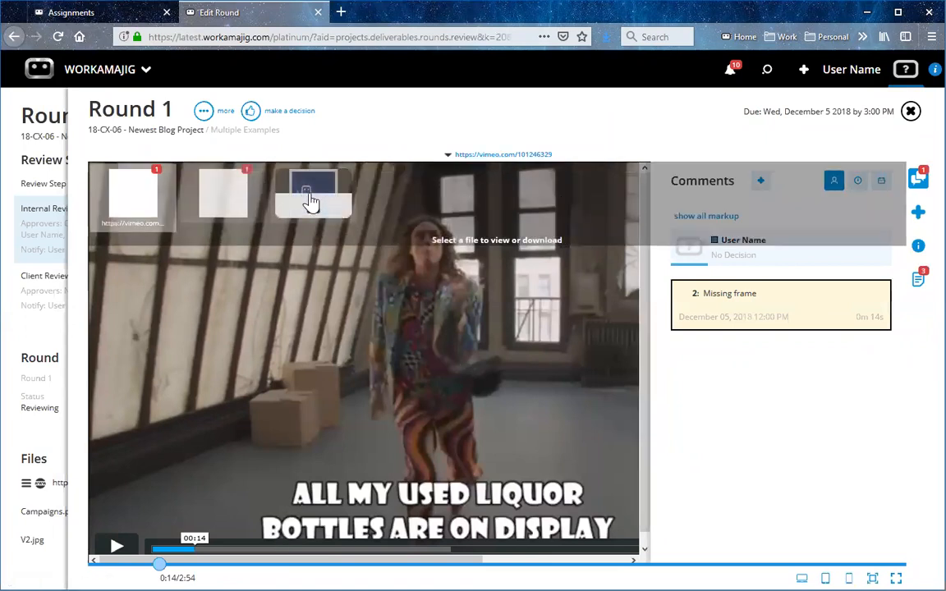
click(312, 197)
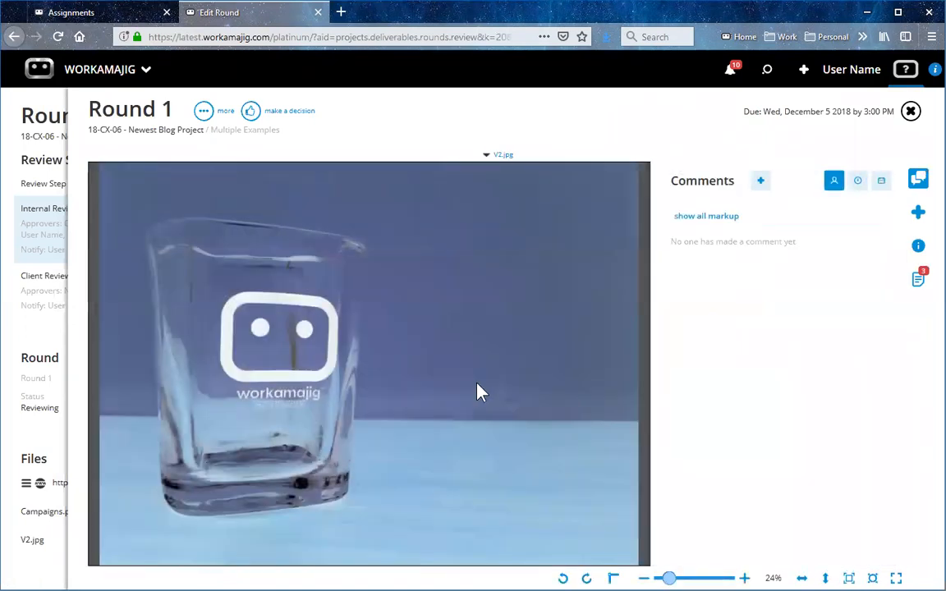
click(504, 155)
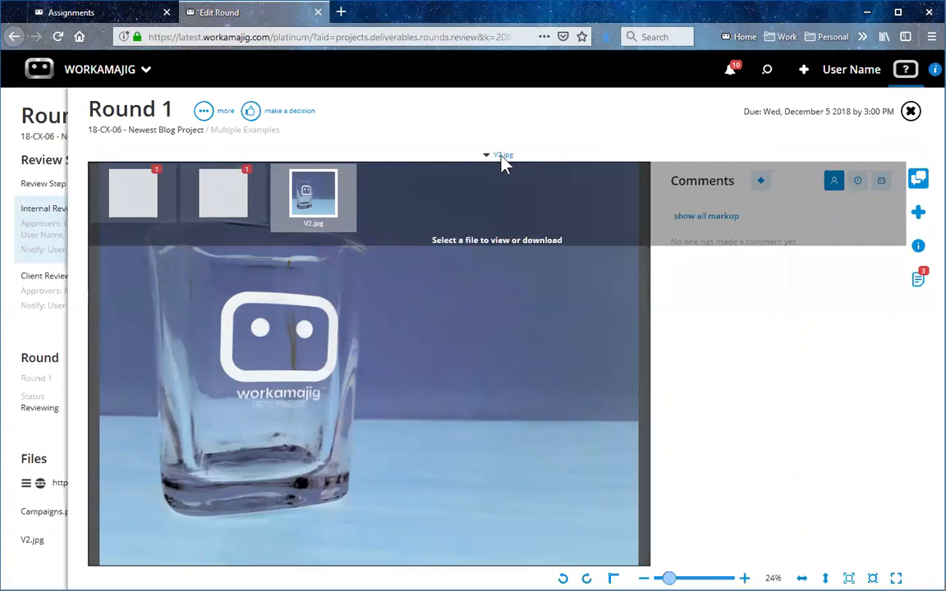
mouse_move(311, 190)
mouse_move(135, 193)
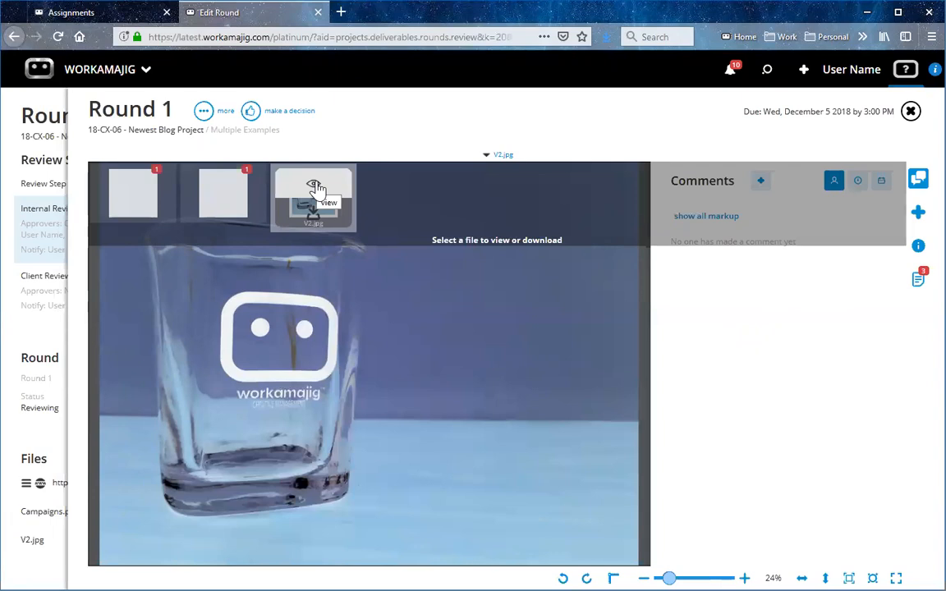
Close the file review, Round 1 and the Multiple Examples deliverable to return to the 18-CX-06 project page.
click(910, 115)
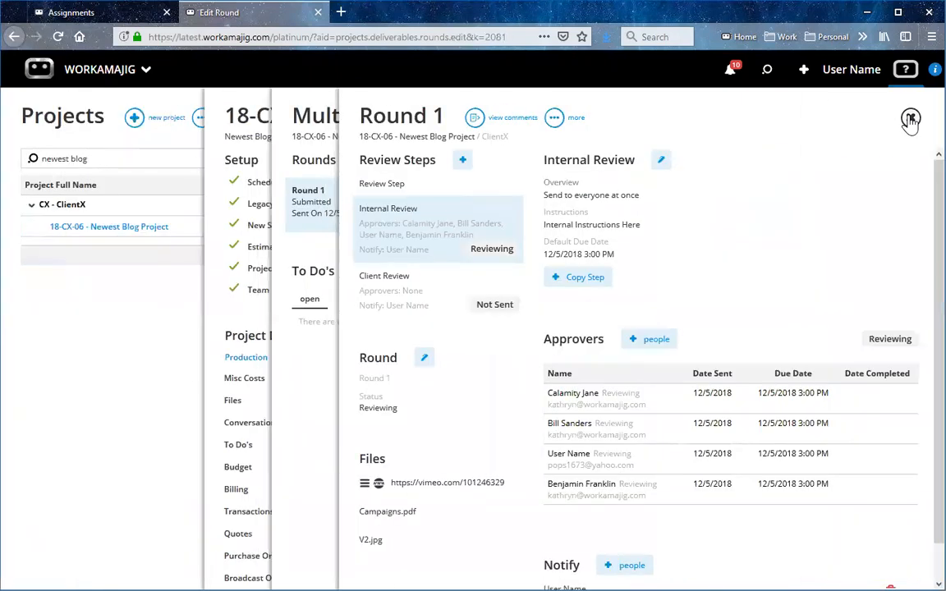
click(910, 119)
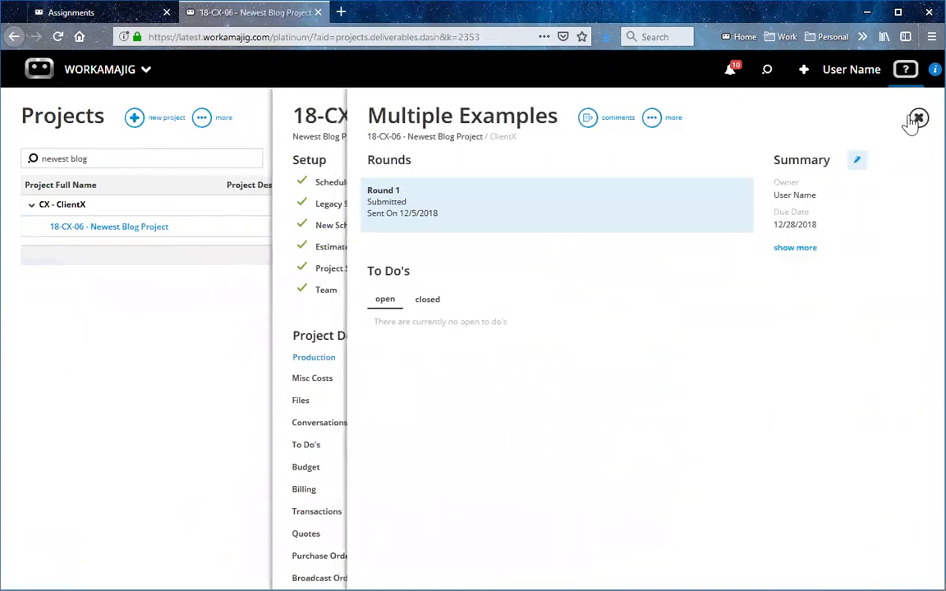
click(911, 118)
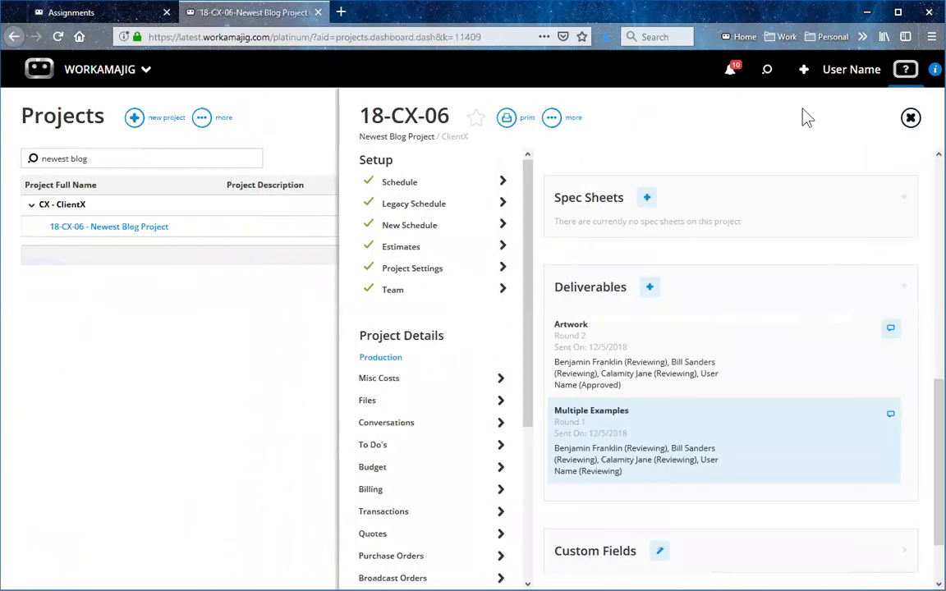